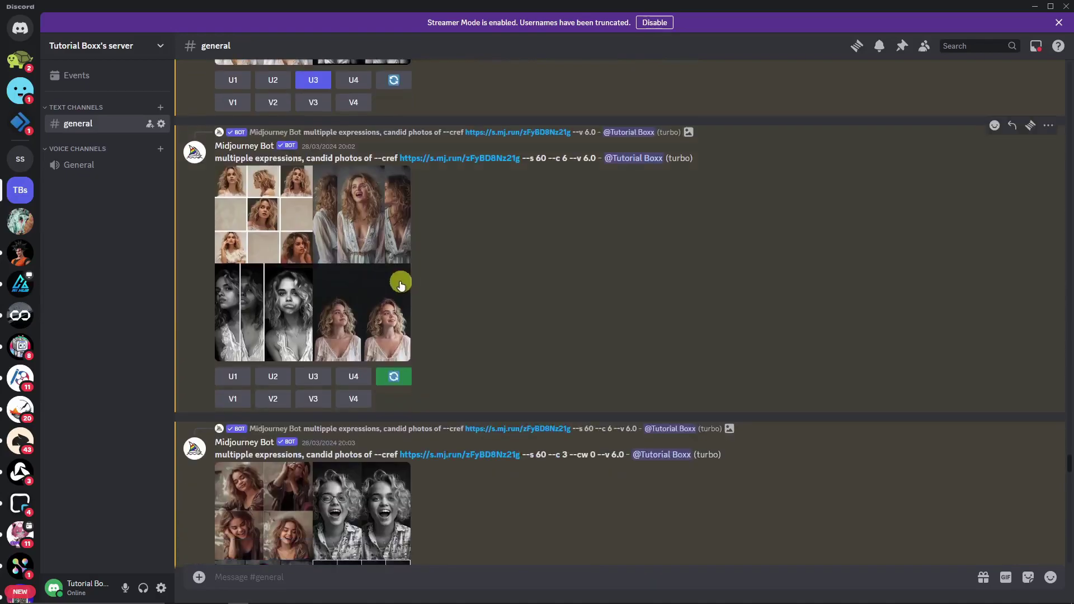
Examine the earlier multiple-expression grids generated with --s 60, --c and --cw parameters, enlarging them for a closer look.
click(845, 296)
click(369, 249)
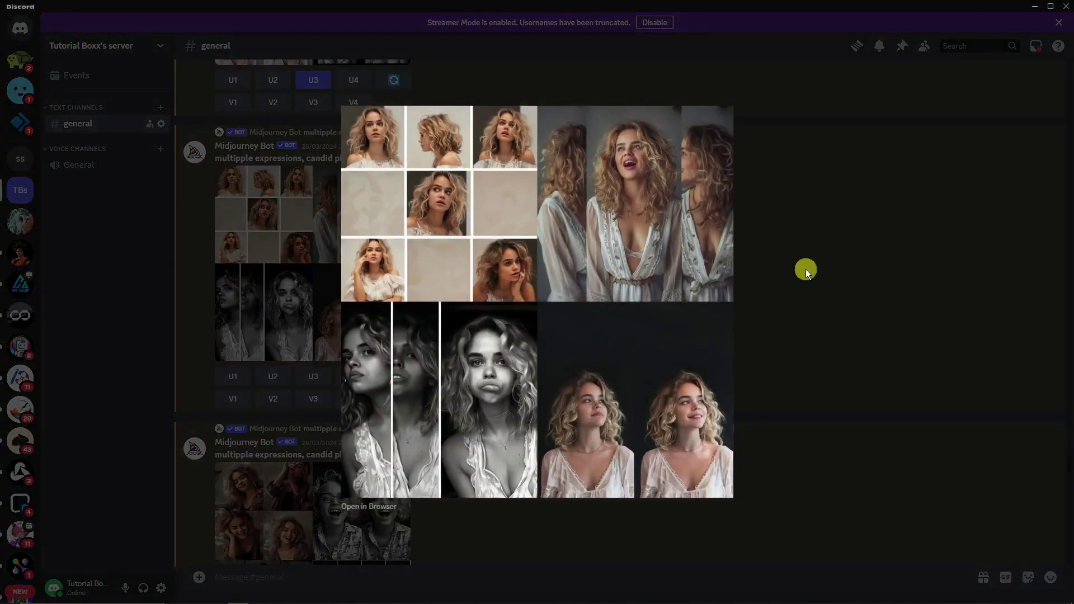
click(894, 288)
scroll(561, 307, down, 4)
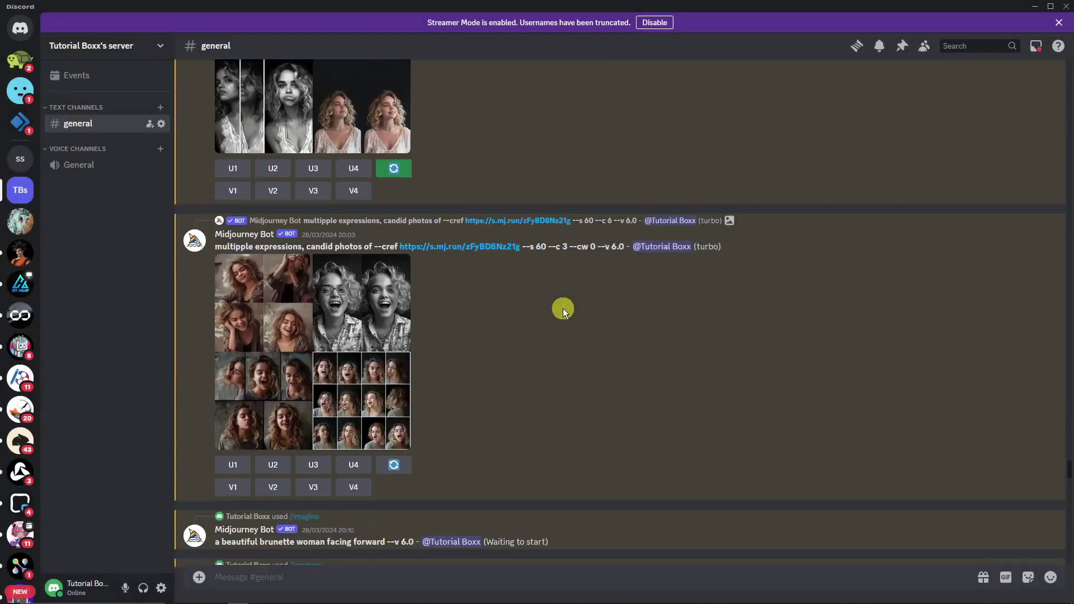
click(421, 311)
click(829, 310)
scroll(548, 332, down, 5)
scroll(548, 332, up, 8)
scroll(550, 334, down, 2)
scroll(550, 334, up, 6)
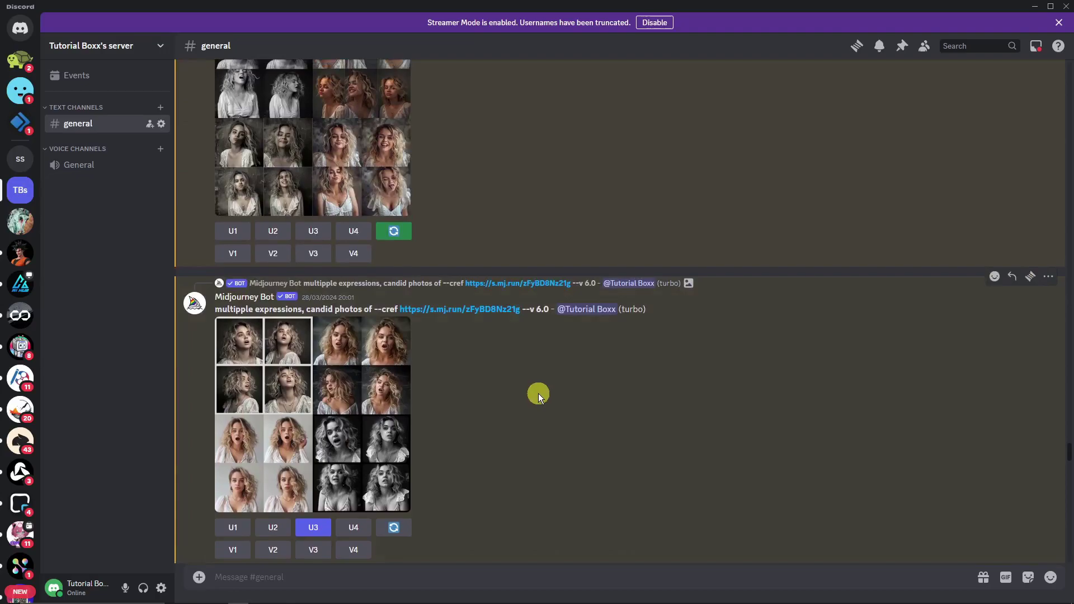
View the uploaded portrait of the curly-haired woman and the first expression grid generated from it at enlarged size.
scroll(507, 439, up, 5)
click(308, 351)
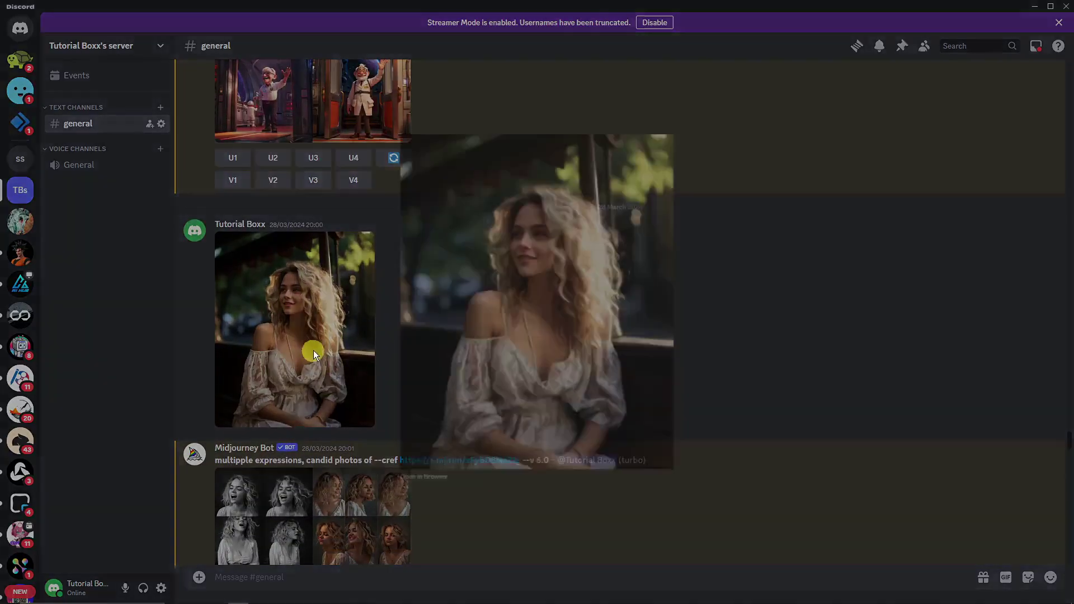
click(778, 340)
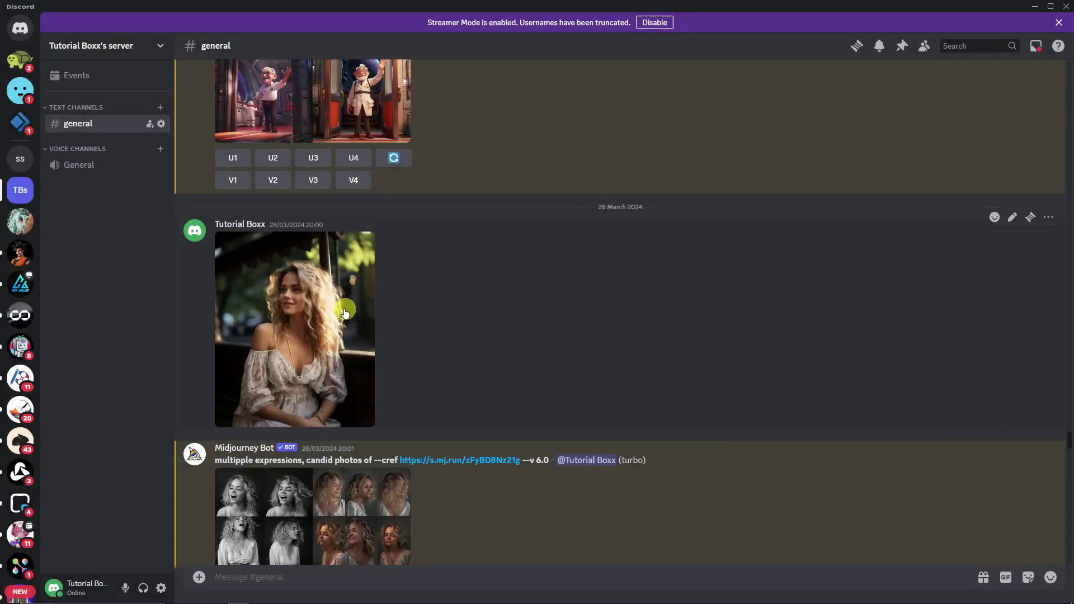
scroll(528, 488, down, 3)
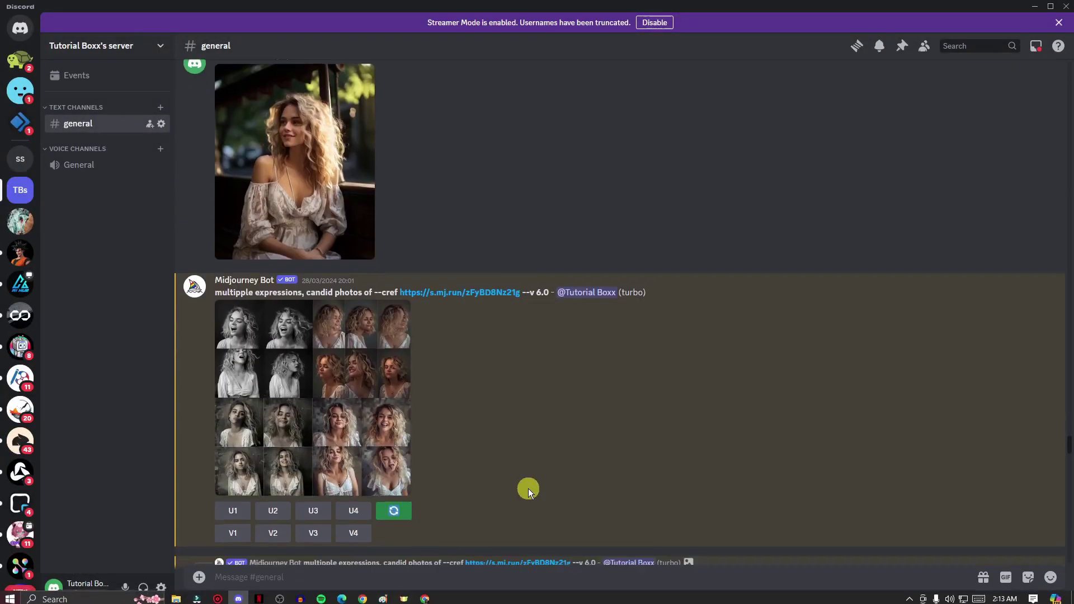
click(312, 354)
click(794, 331)
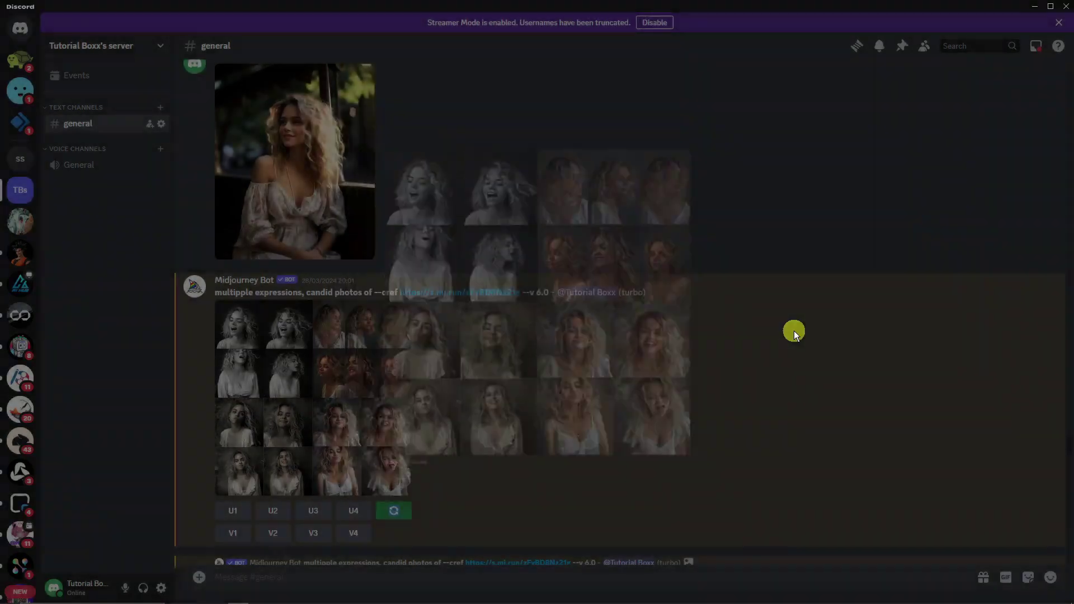
Start an /imagine command with the prompt text "multiple expressions, candid photos of".
text(/)
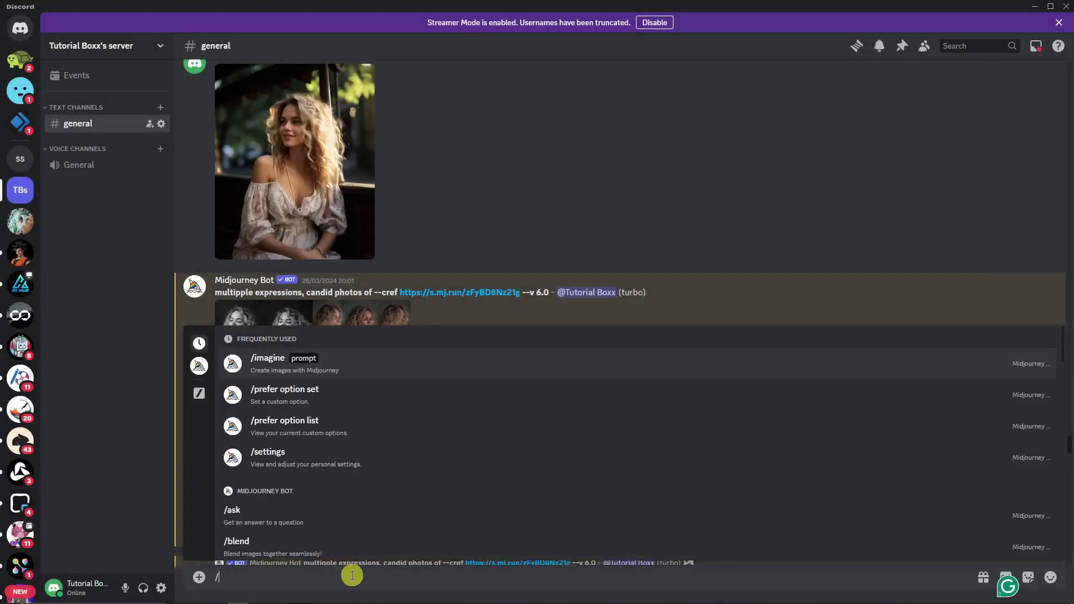
text(imagine)
key(Return)
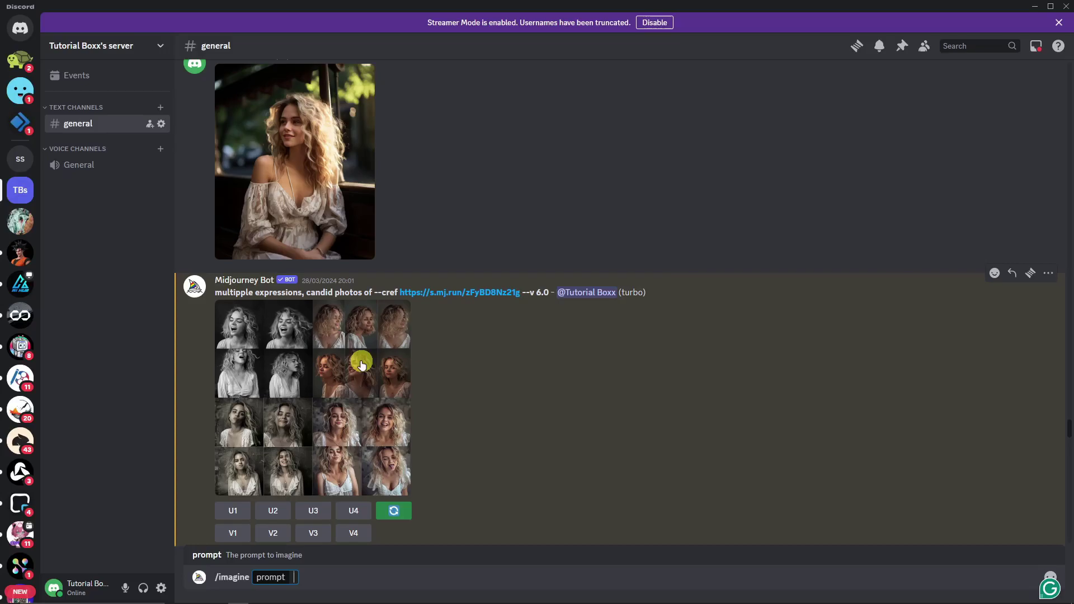
drag(373, 292, 398, 292)
click(424, 337)
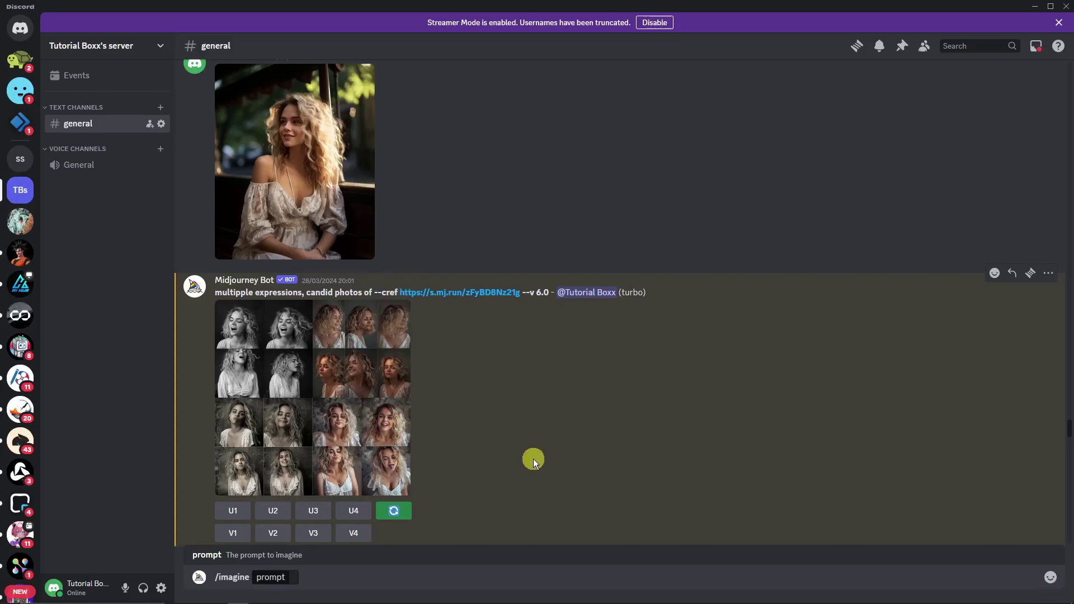
drag(216, 293, 301, 292)
click(301, 292)
click(291, 577)
text(multiple exp)
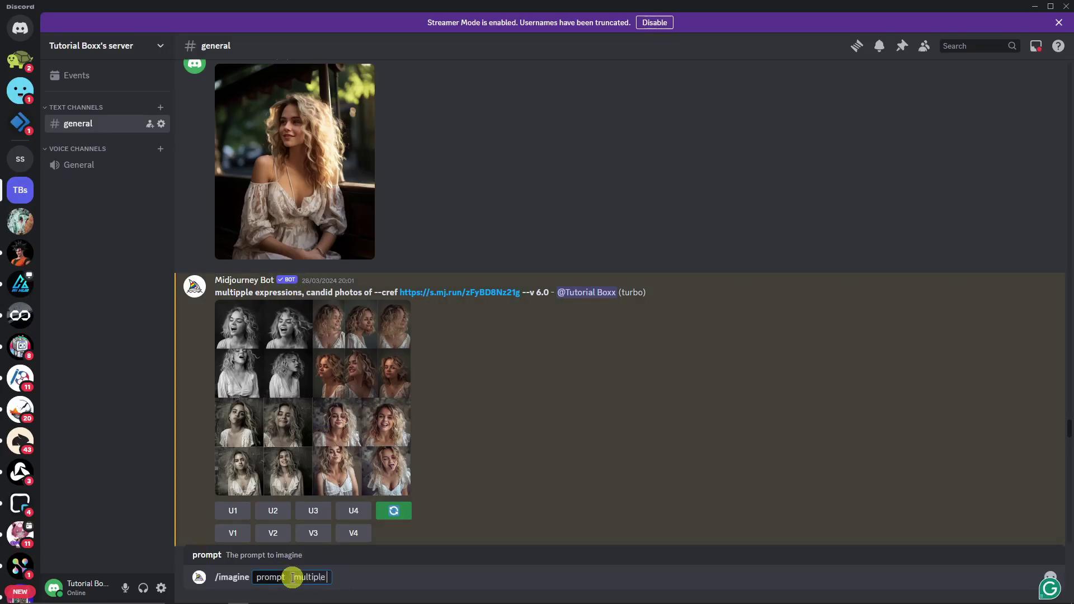
text(eressions, candid photos of)
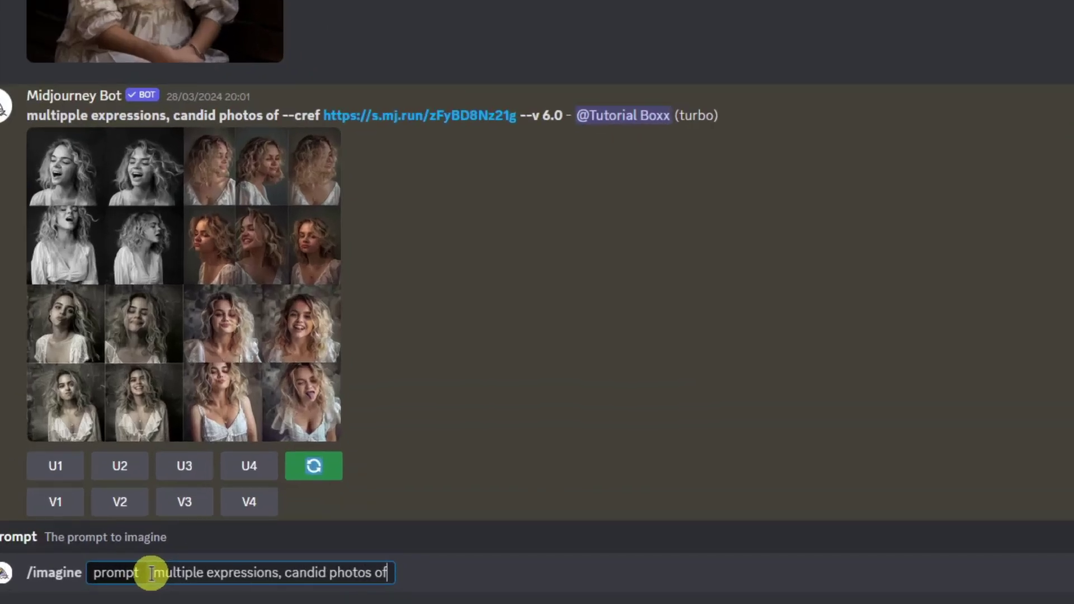
drag(152, 573, 273, 573)
click(383, 574)
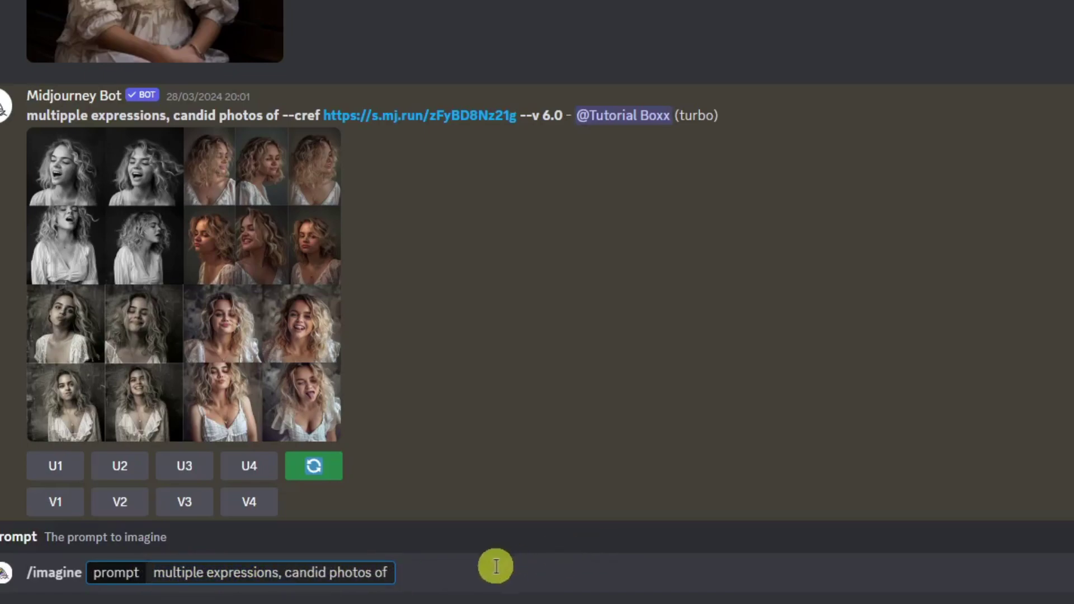
Append --cref to the prompt, followed by the image link of the uploaded curly-haired woman portrait.
text(--cref)
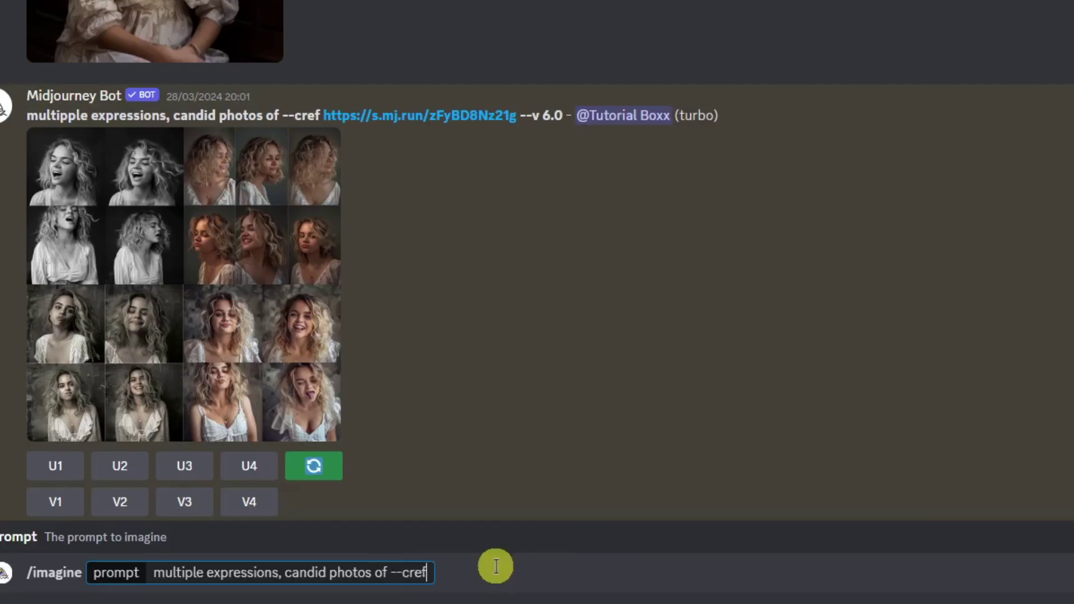
scroll(396, 455, up, 5)
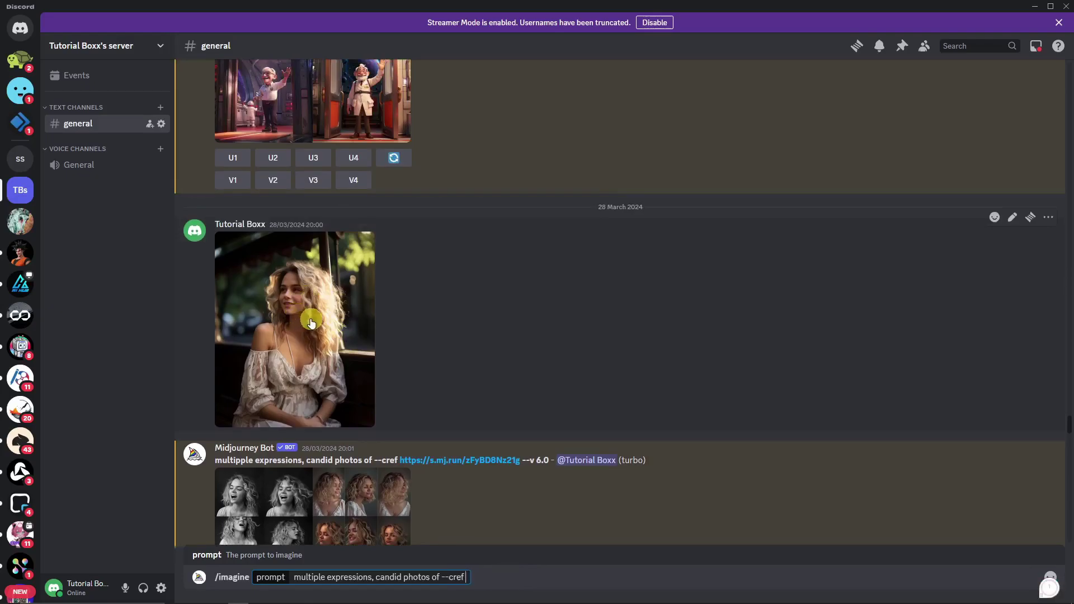
right_click(311, 322)
click(538, 351)
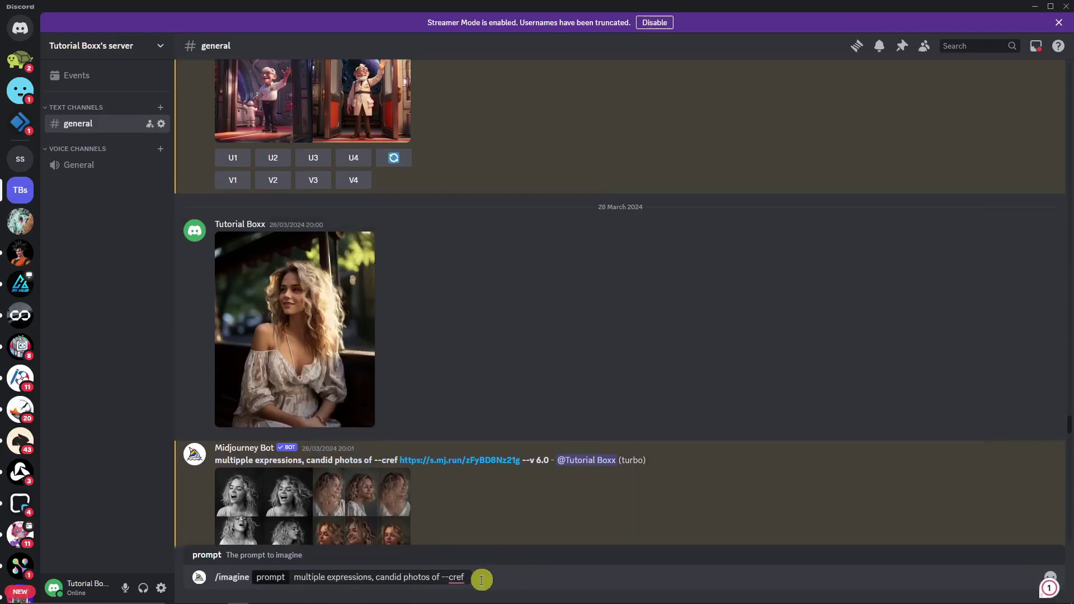
right_click(457, 577)
click(520, 516)
drag(313, 358, 468, 579)
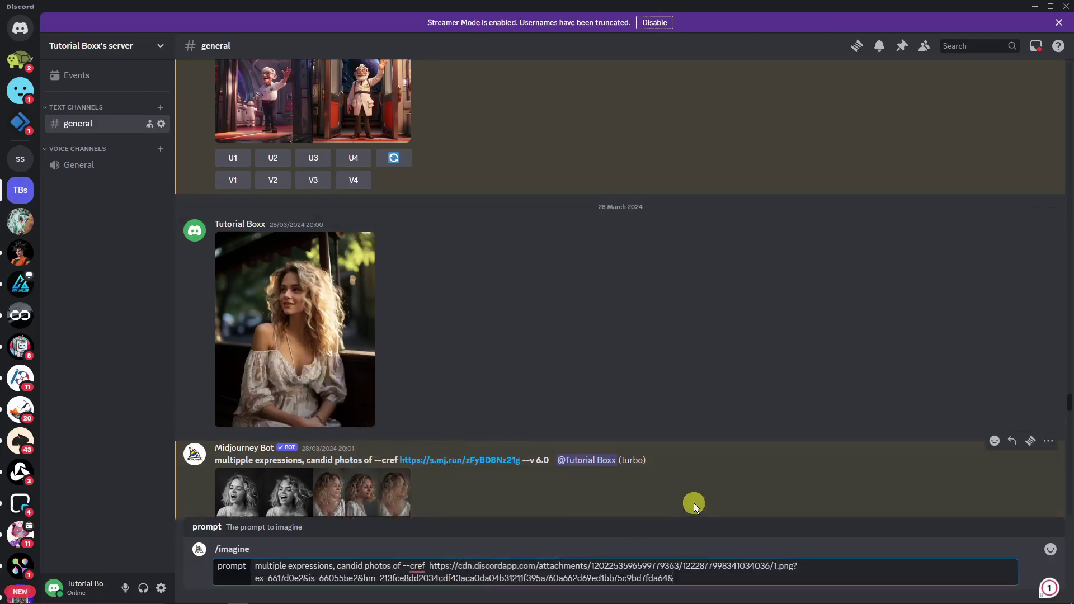
Remove the extra space between --cref and the image link, and submit the prompt.
click(428, 566)
key(BackSpace)
key(BackSpace)
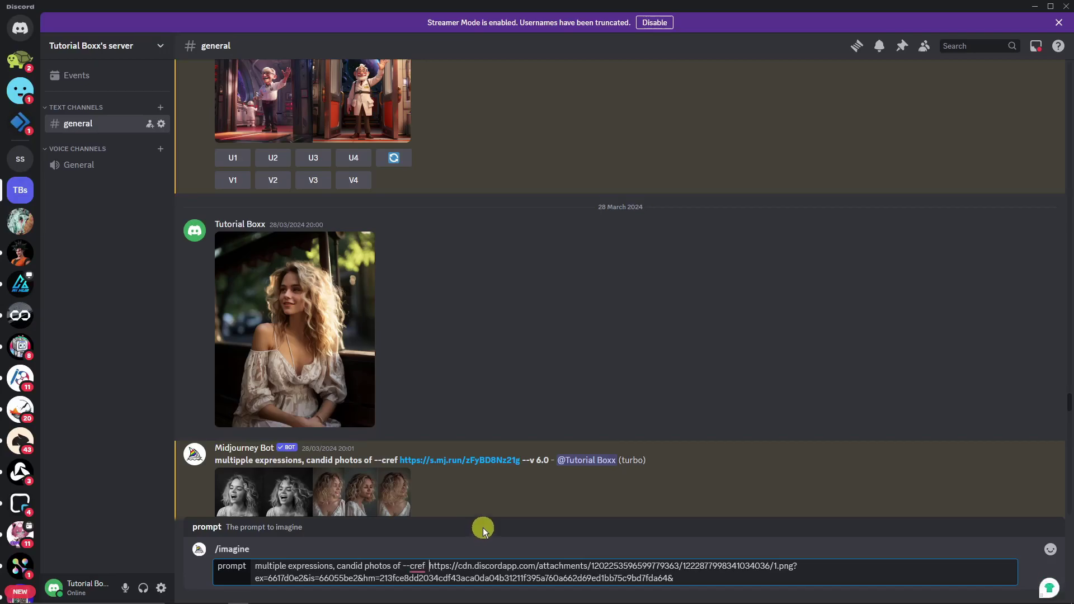
key(BackSpace)
key(BackSpace)
key(BackSpace)
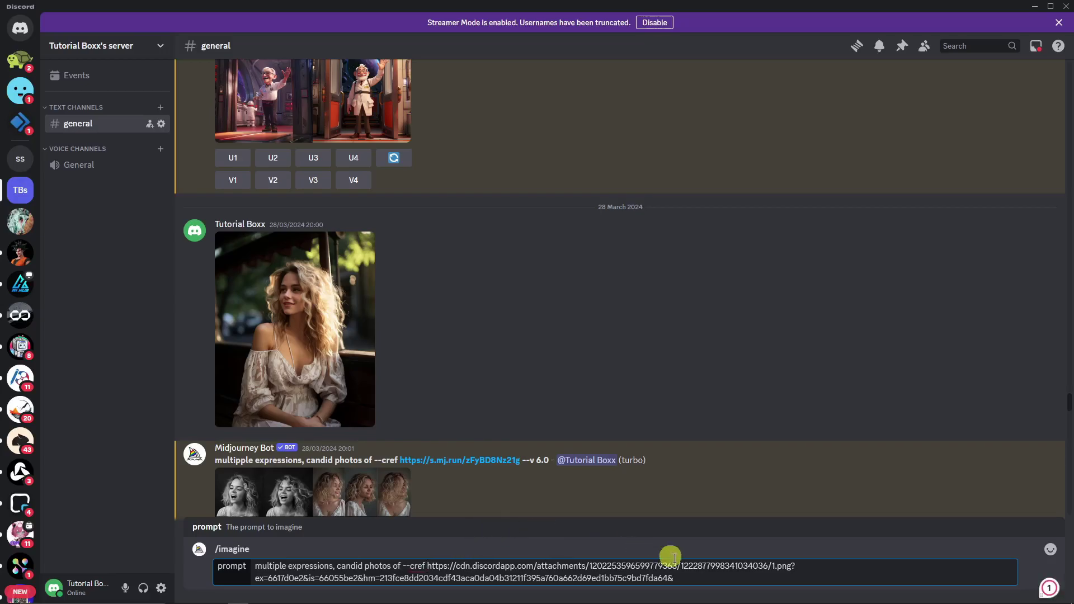
click(724, 579)
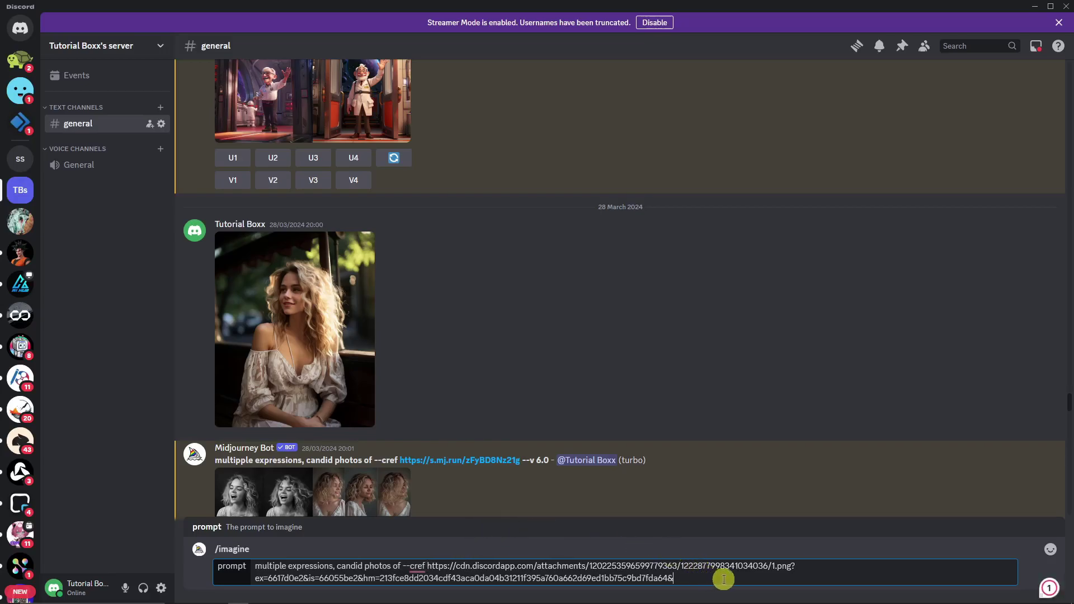
key(Return)
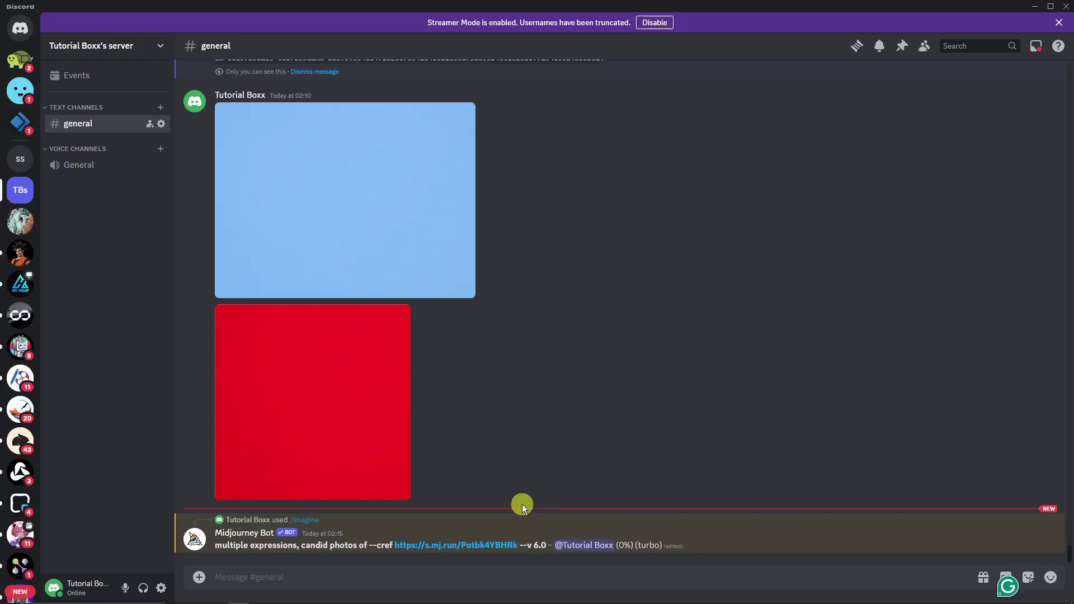
Find the upscaled "a beautiful brunette woman facing forward" portrait in the channel history and view it enlarged.
scroll(522, 504, up, 15)
scroll(522, 501, up, 15)
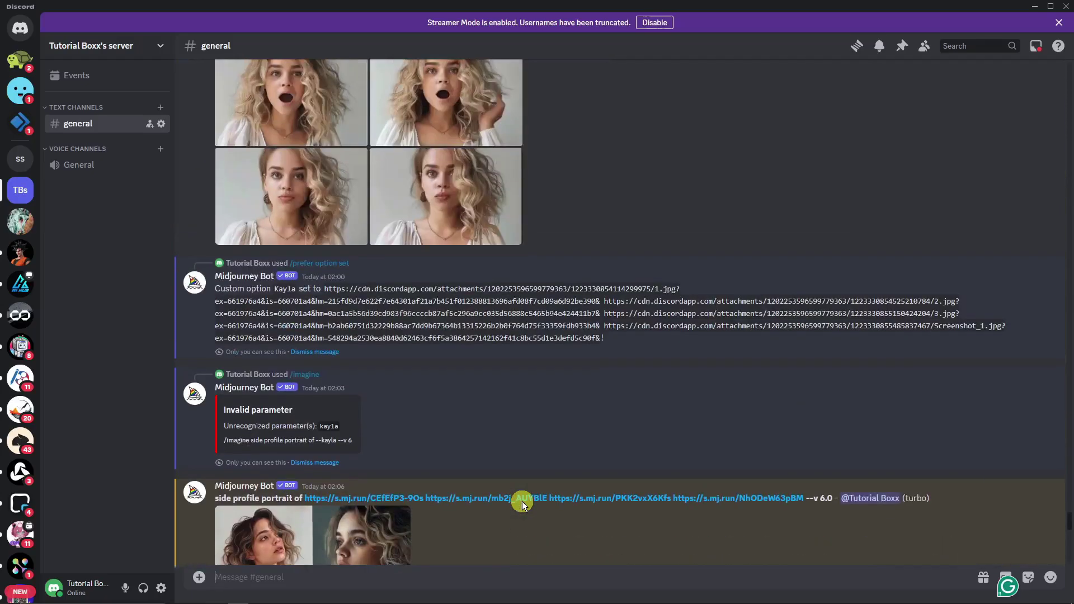
scroll(521, 502, up, 20)
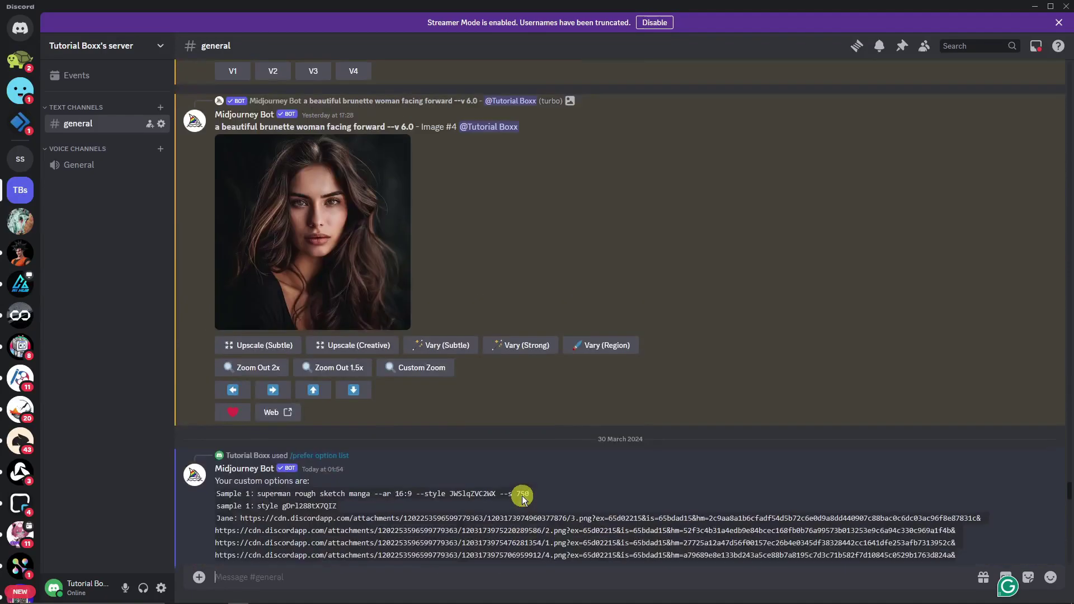
scroll(520, 495, down, 20)
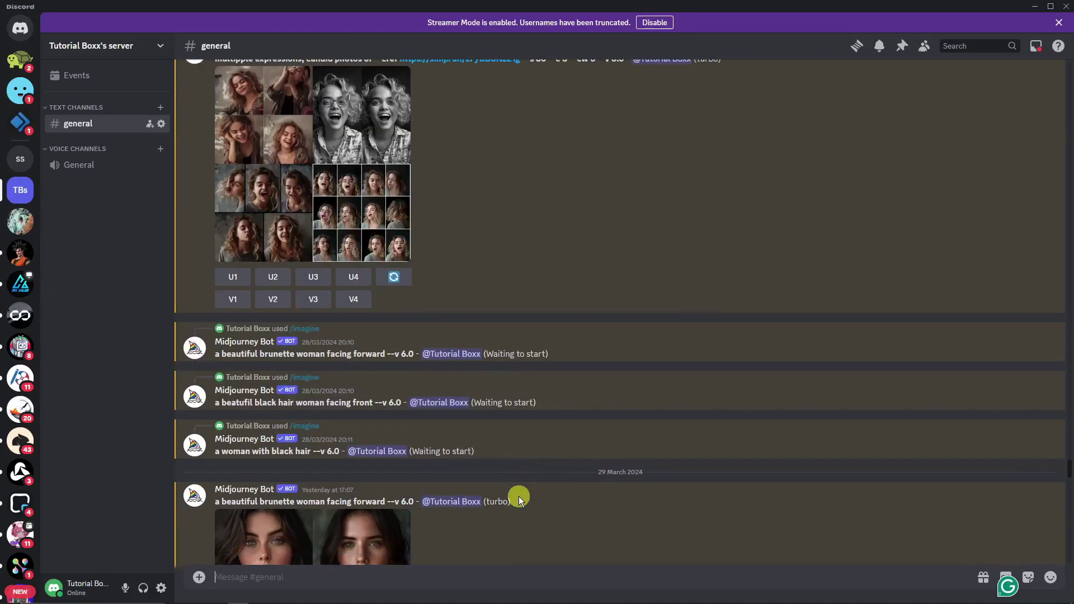
scroll(518, 495, up, 6)
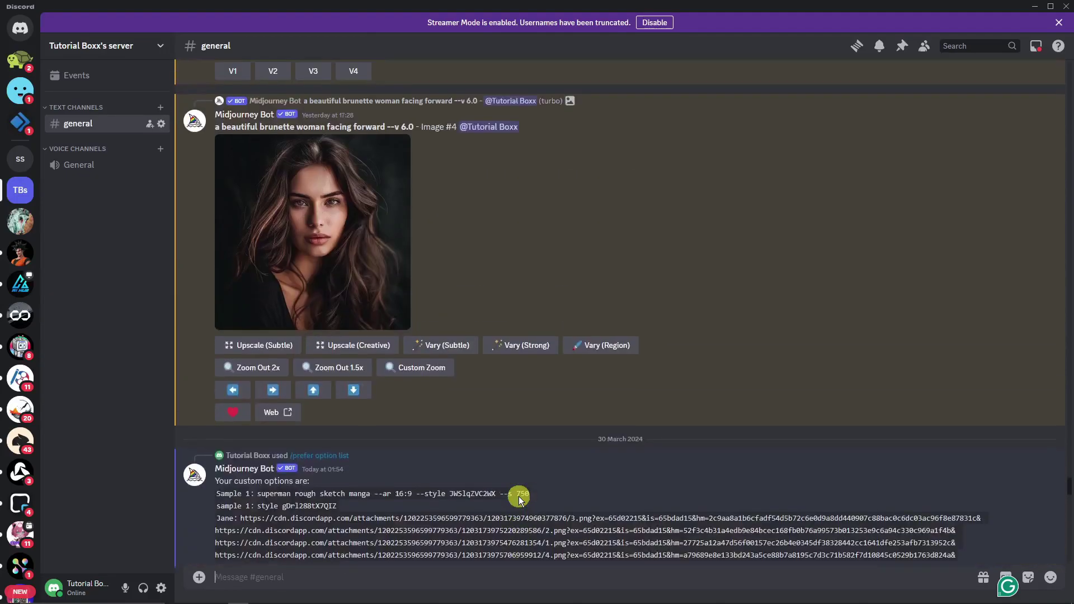
scroll(519, 496, up, 2)
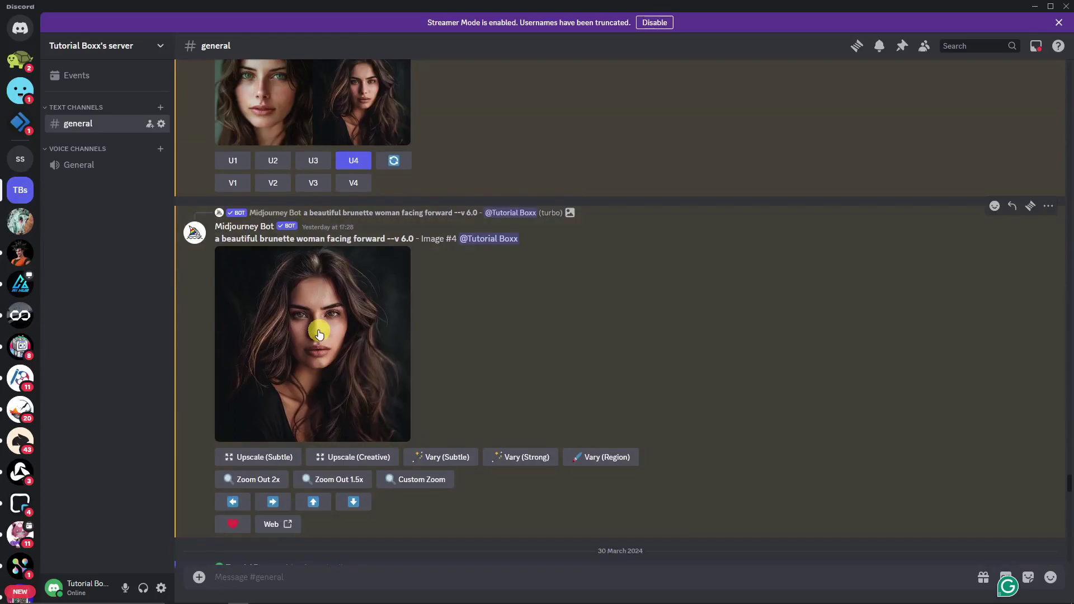
click(323, 336)
click(907, 313)
Review the earlier brunette, expression-grid and custom-option messages, and go to the newest "multiple expressions" result.
scroll(450, 366, up, 4)
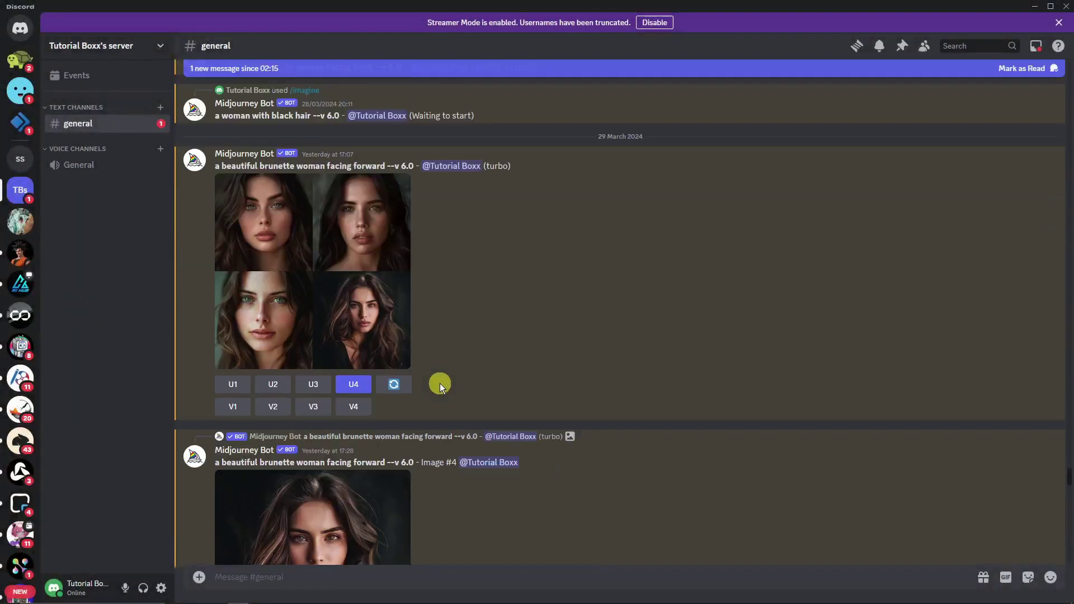
scroll(440, 381, up, 3)
scroll(439, 381, down, 6)
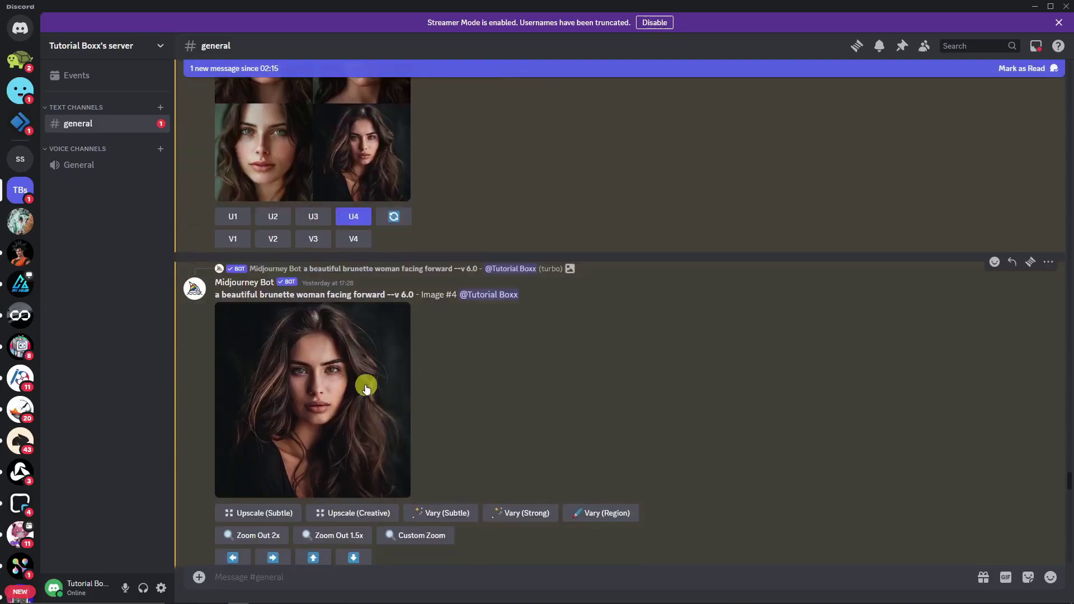
scroll(358, 387, up, 10)
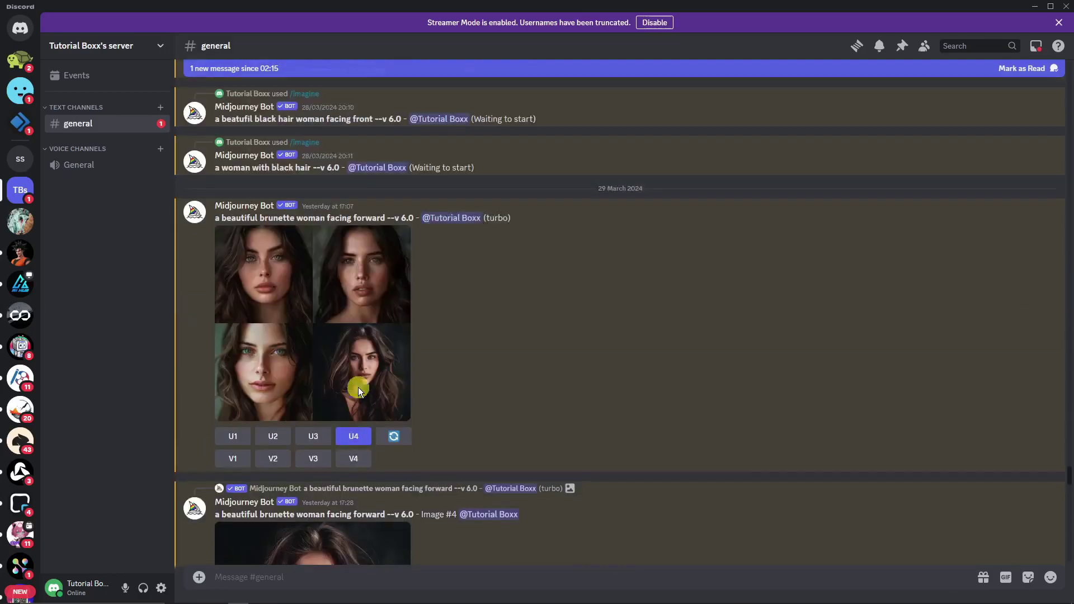
scroll(358, 387, up, 5)
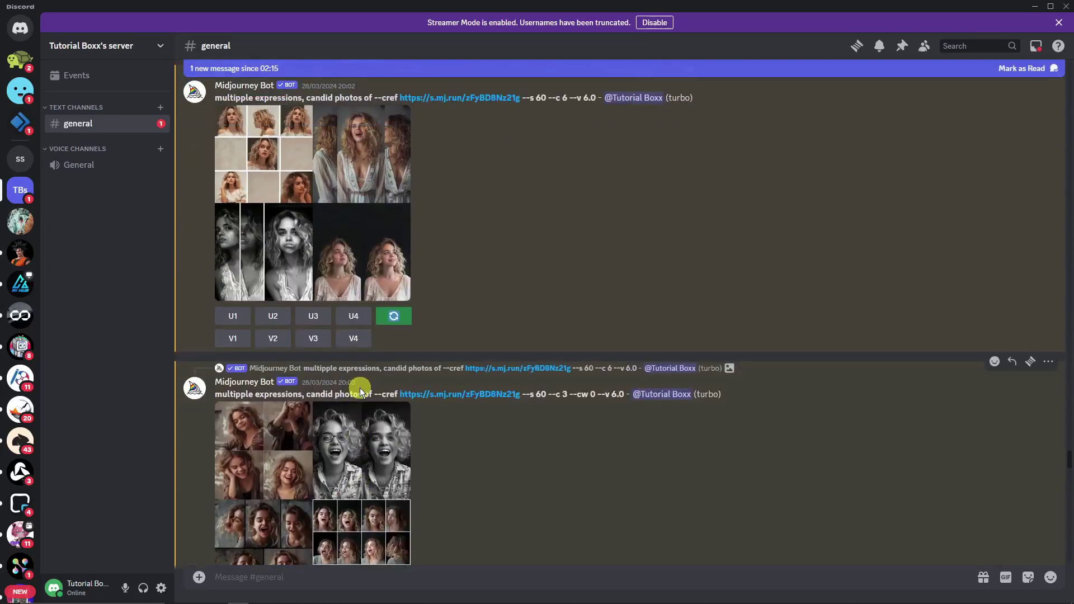
scroll(360, 390, down, 12)
scroll(360, 389, down, 15)
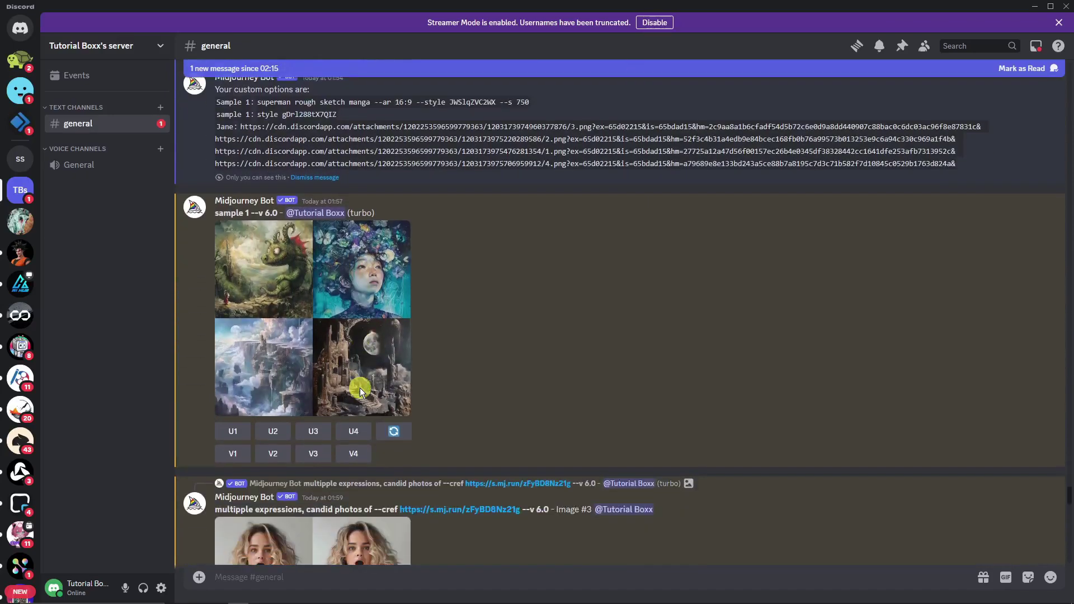
click(364, 577)
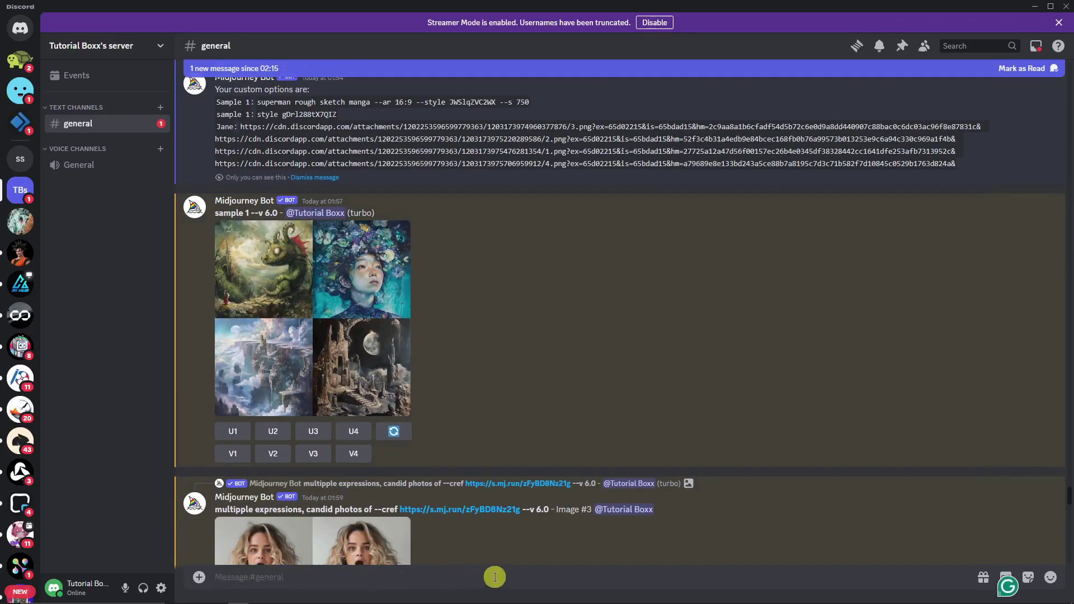
scroll(401, 492, up, 5)
scroll(425, 480, up, 4)
scroll(412, 481, down, 15)
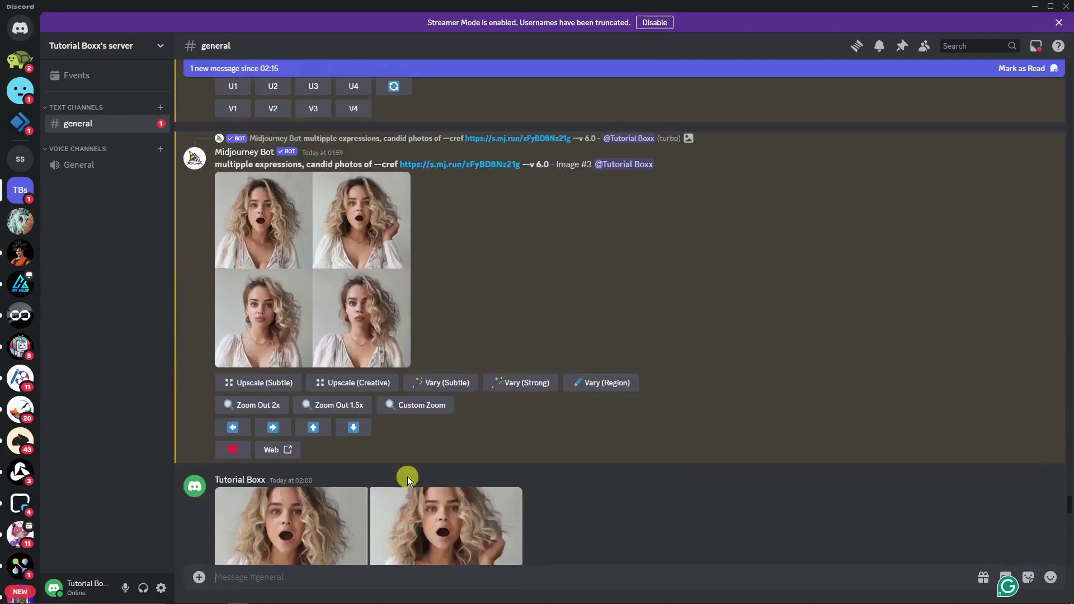
scroll(407, 476, down, 4)
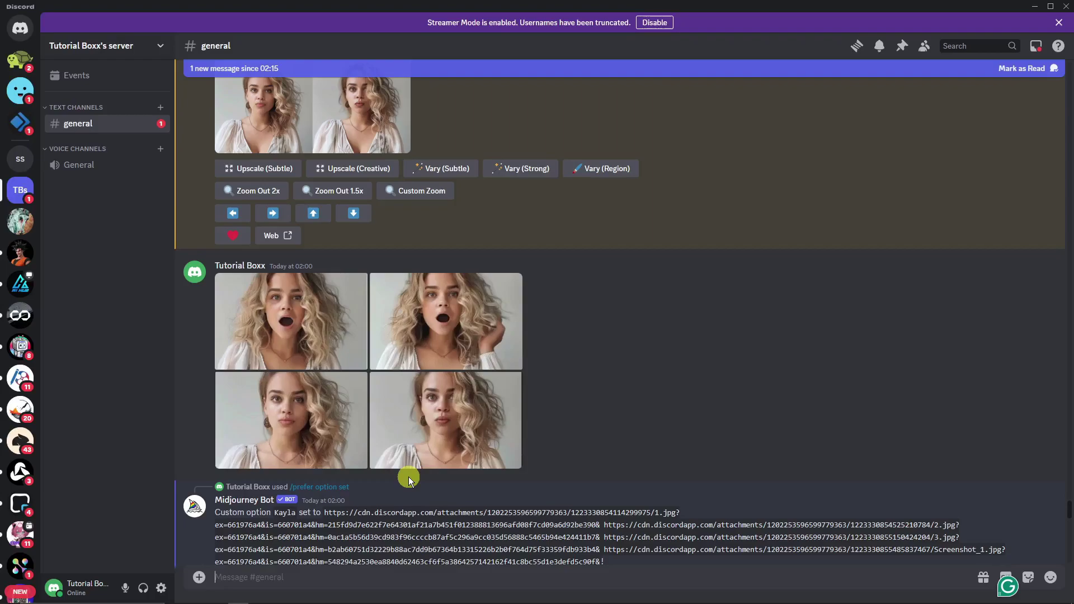
scroll(414, 482, down, 20)
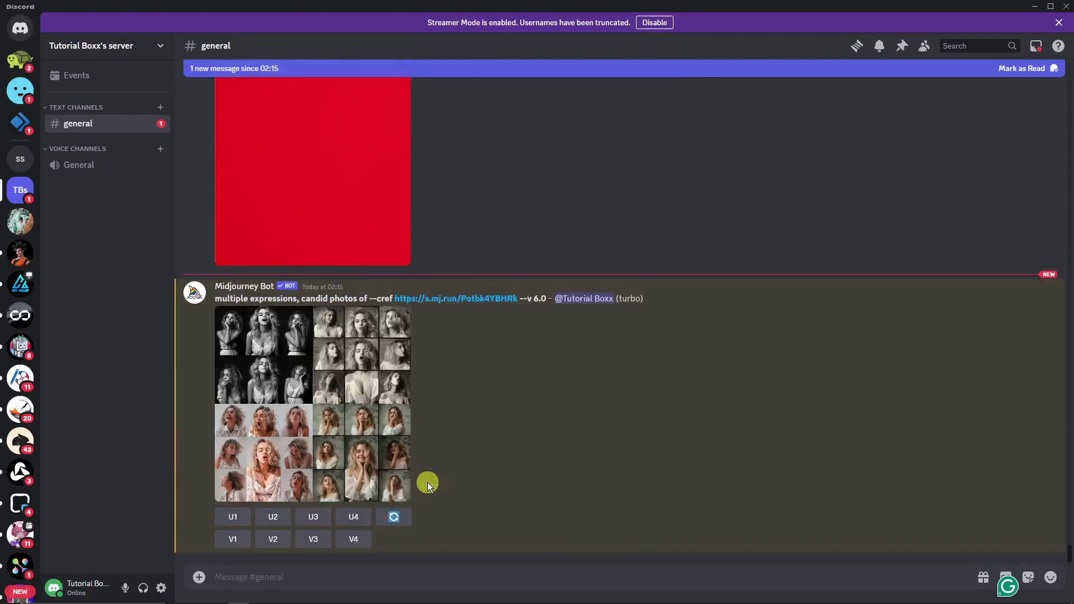
View the newest "multiple expressions, candid photos of" grid enlarged and examine the character's expressions.
click(295, 377)
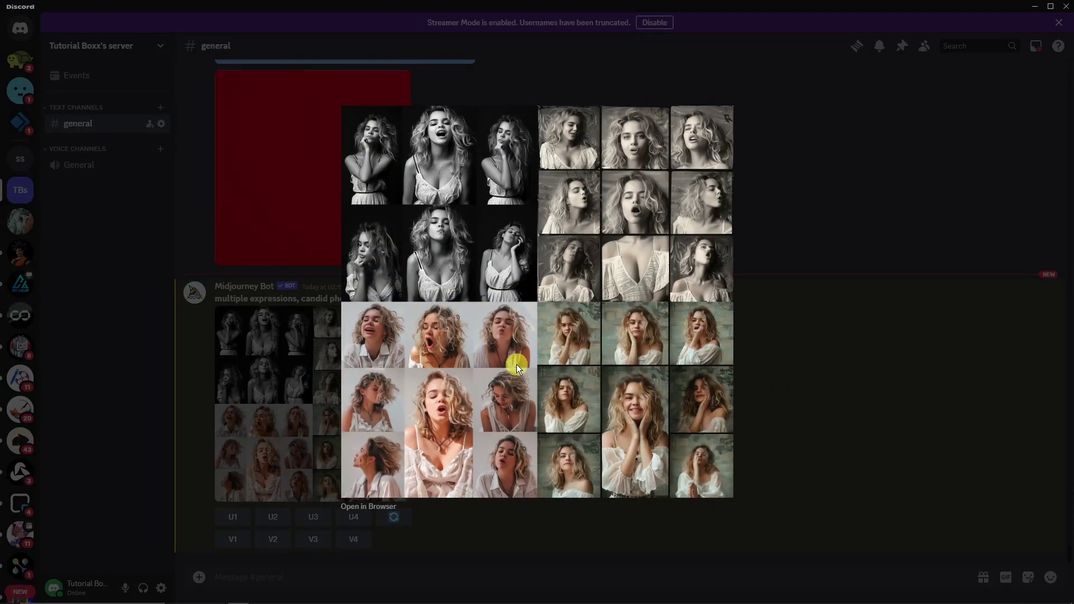
click(749, 398)
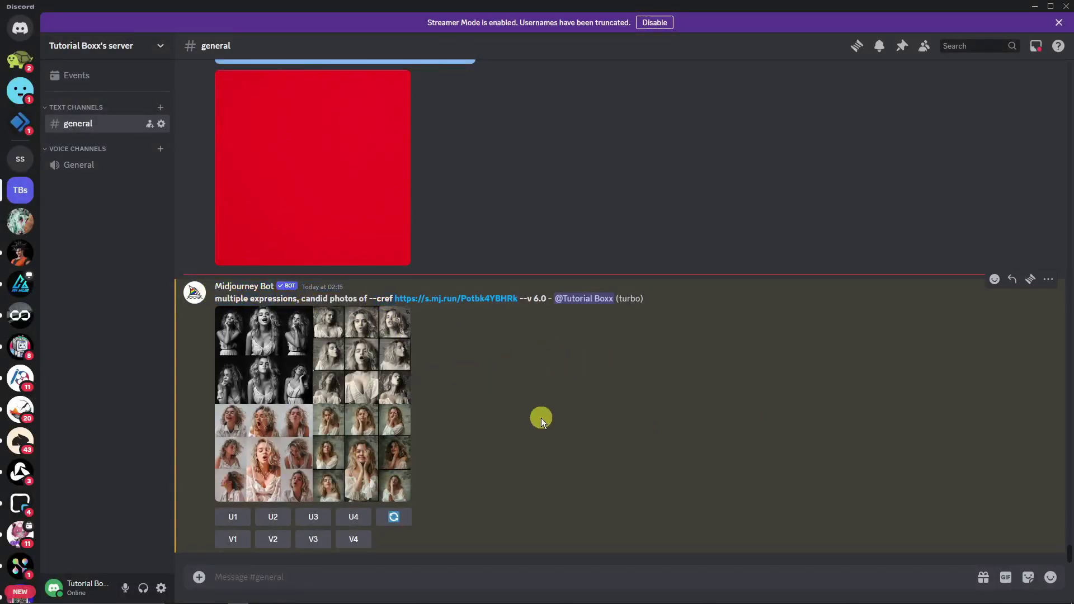
click(398, 413)
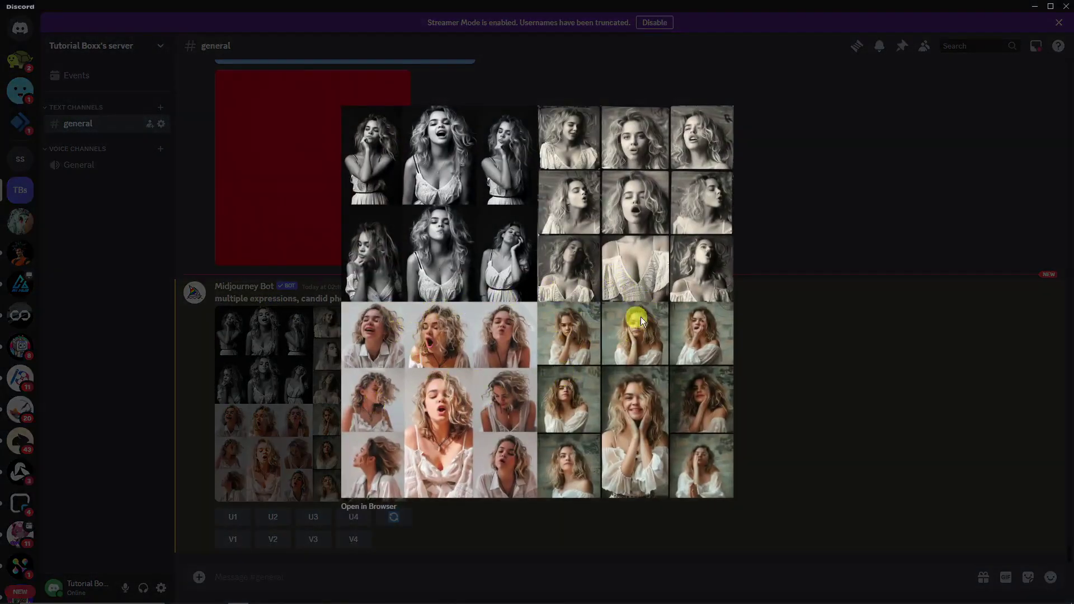
click(853, 407)
Find the earlier "multipple expressions, candid photos of" grid with --s 60 --c 6 in the channel history and view it enlarged.
scroll(508, 391, up, 10)
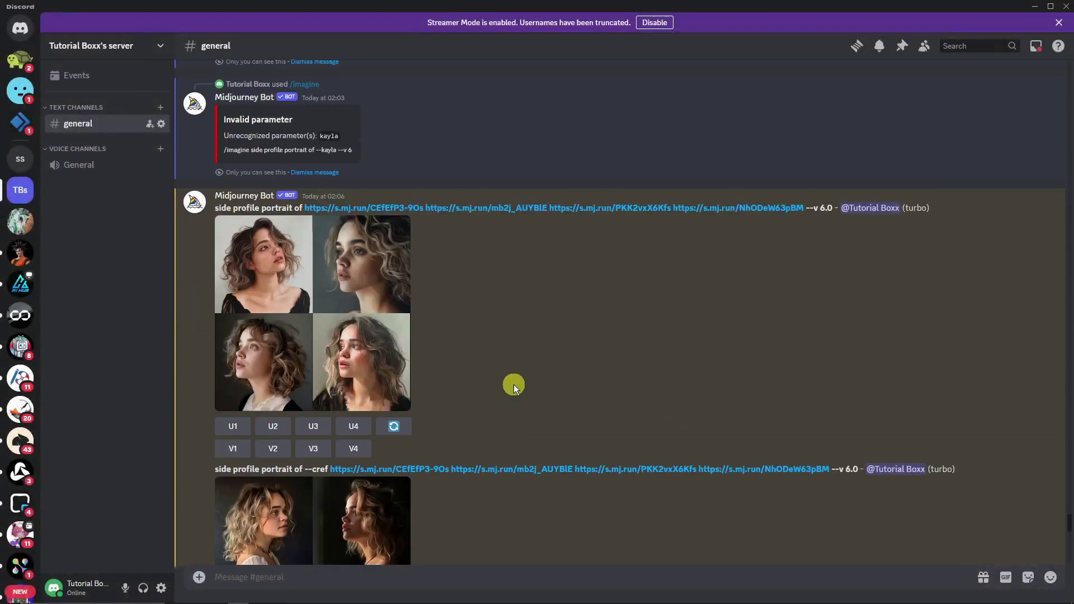
scroll(514, 384, up, 10)
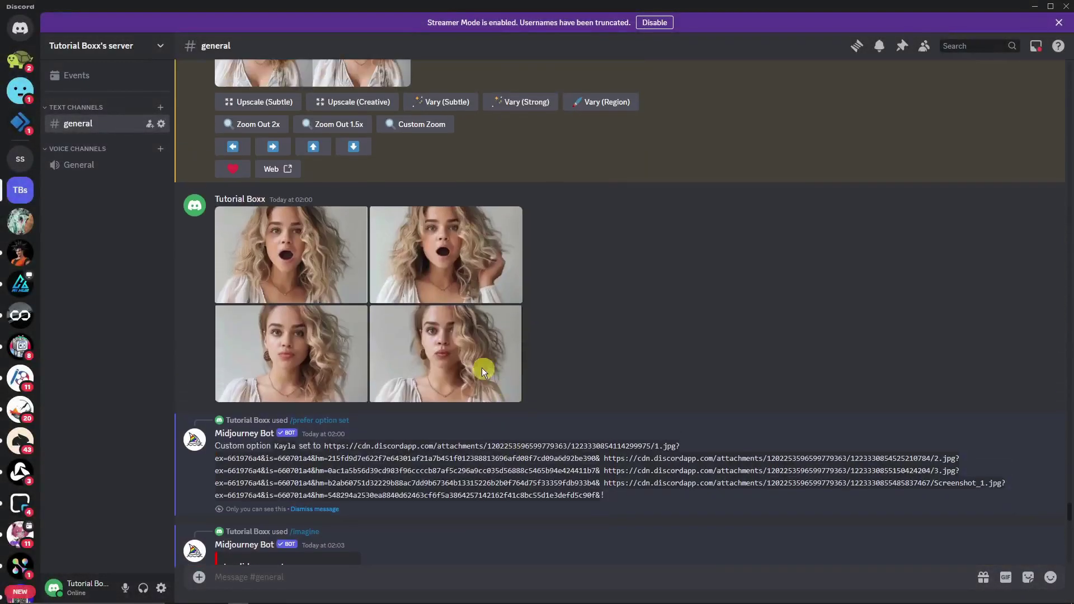
scroll(457, 347, up, 5)
scroll(457, 347, down, 5)
scroll(456, 358, up, 5)
scroll(444, 400, up, 15)
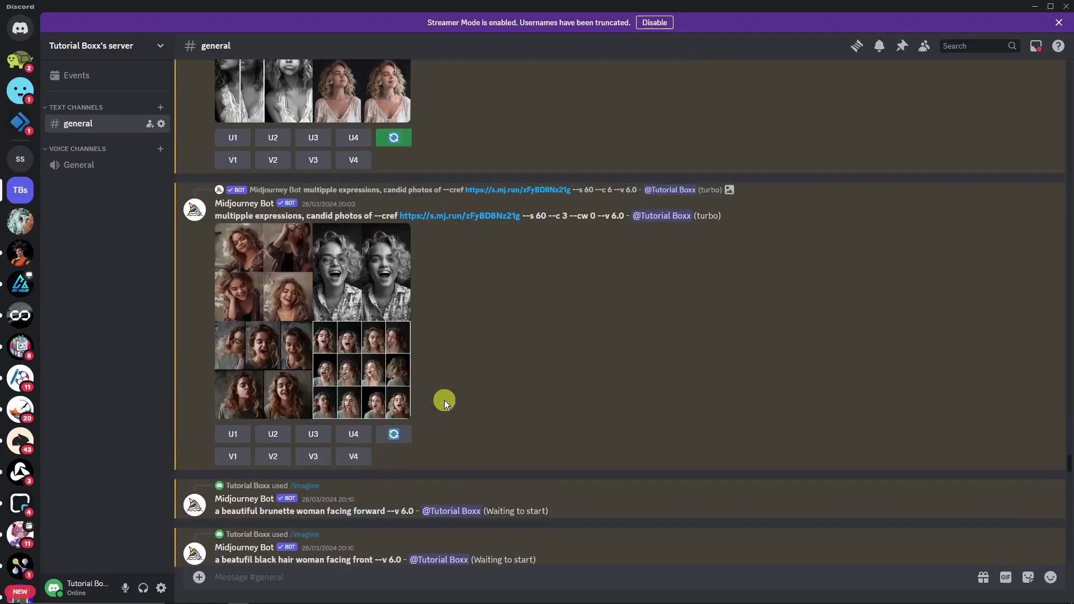
scroll(383, 338, up, 1)
click(321, 163)
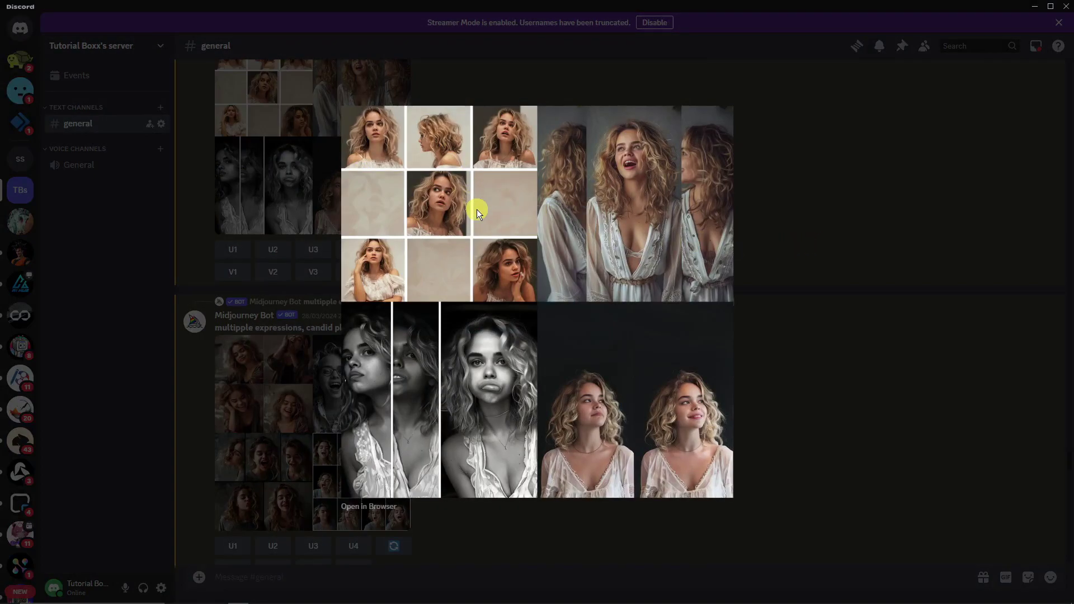
click(804, 192)
Upscale the first image of the --s 60 --c 6 expressions grid and open the upscaled result enlarged.
click(237, 251)
drag(1069, 455, 1067, 481)
click(307, 335)
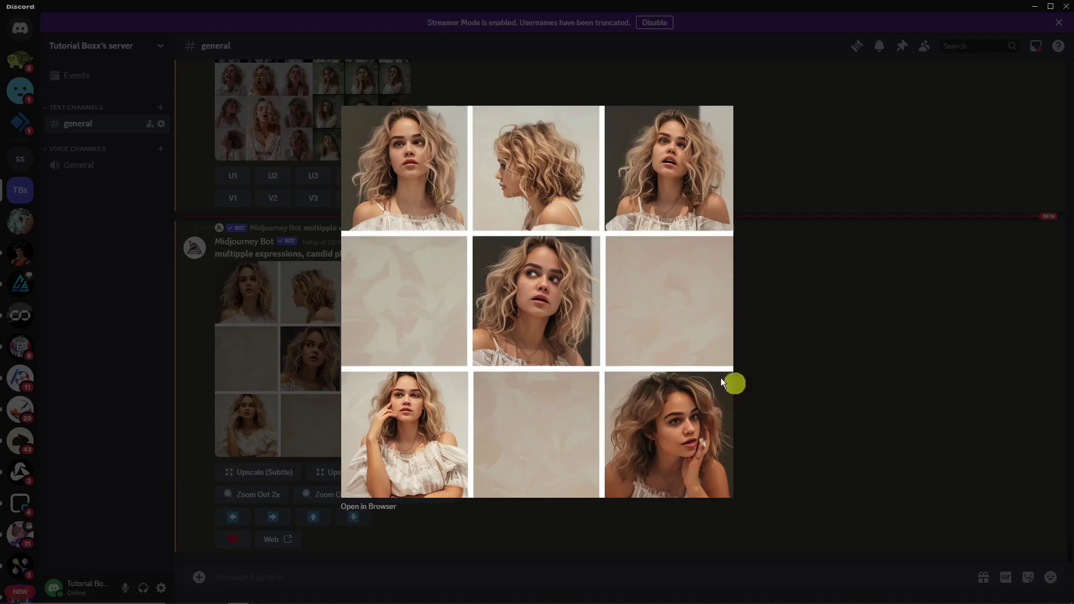
Save the upscaled expressions image as a PNG on the Desktop and close the enlarged view.
right_click(476, 254)
click(530, 287)
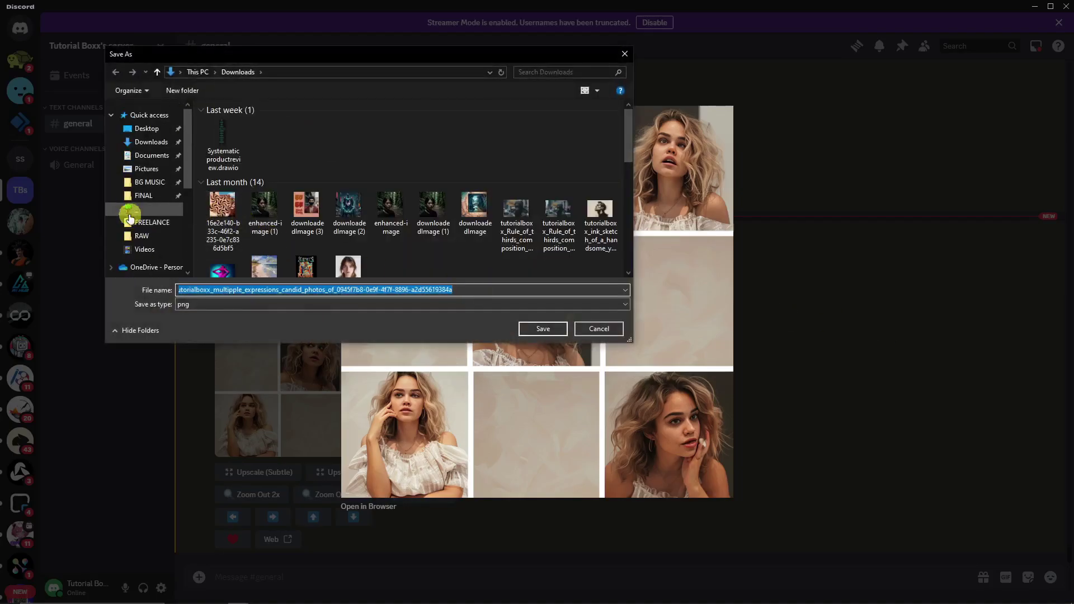
click(148, 129)
click(543, 329)
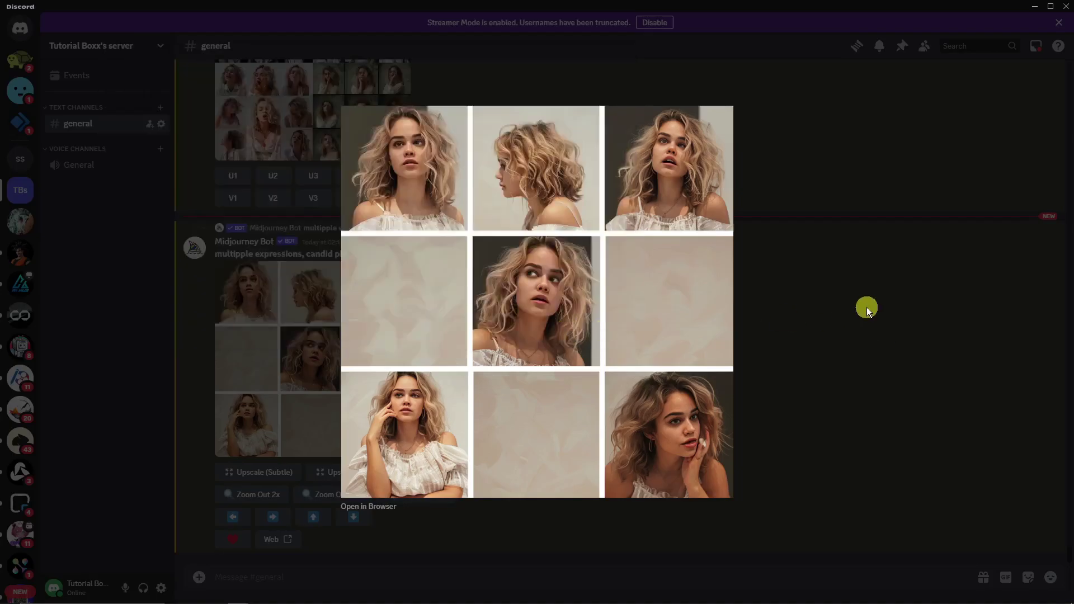
click(867, 307)
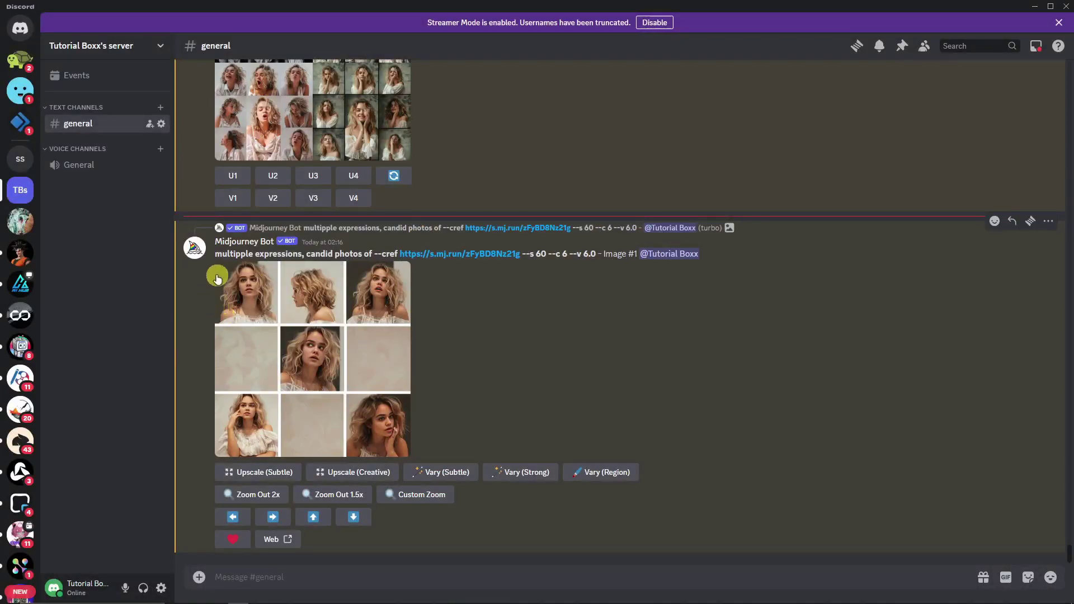
scroll(437, 372, up, 5)
scroll(439, 377, down, 5)
click(372, 360)
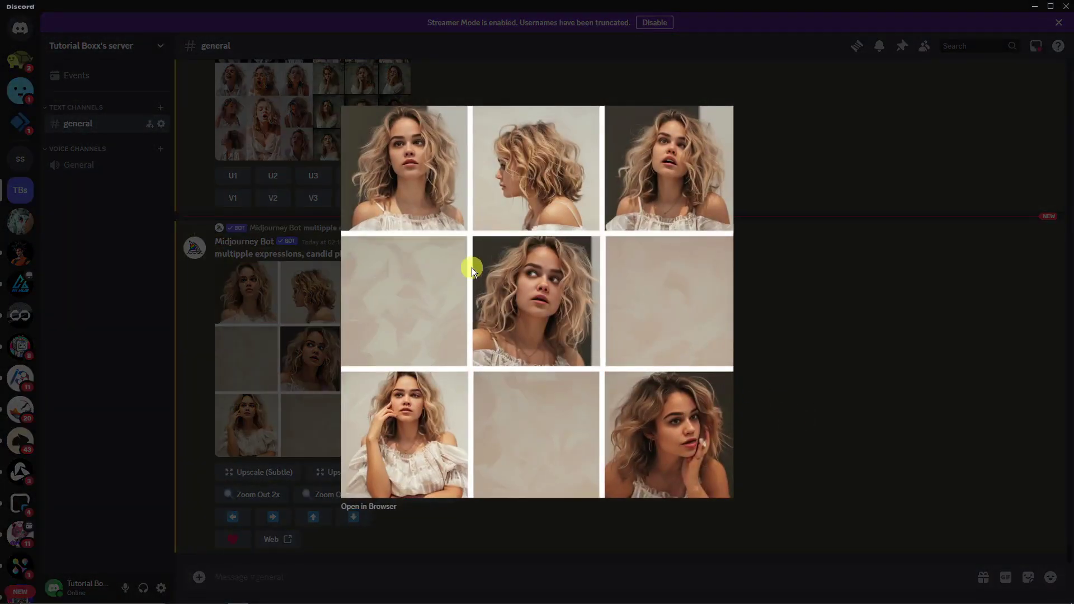
key(Print)
drag(466, 104, 343, 233)
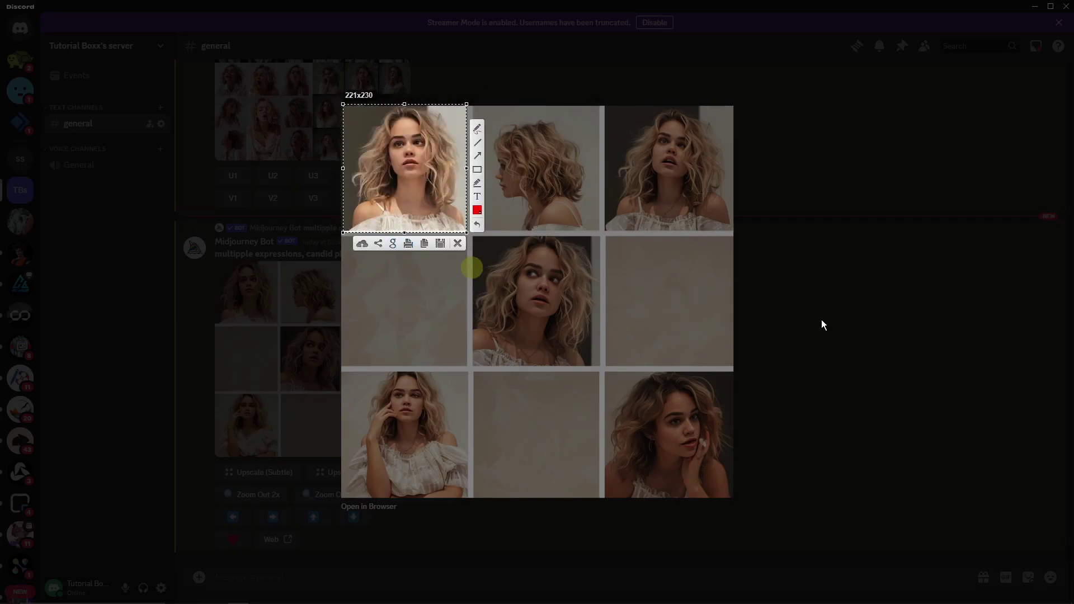
click(821, 321)
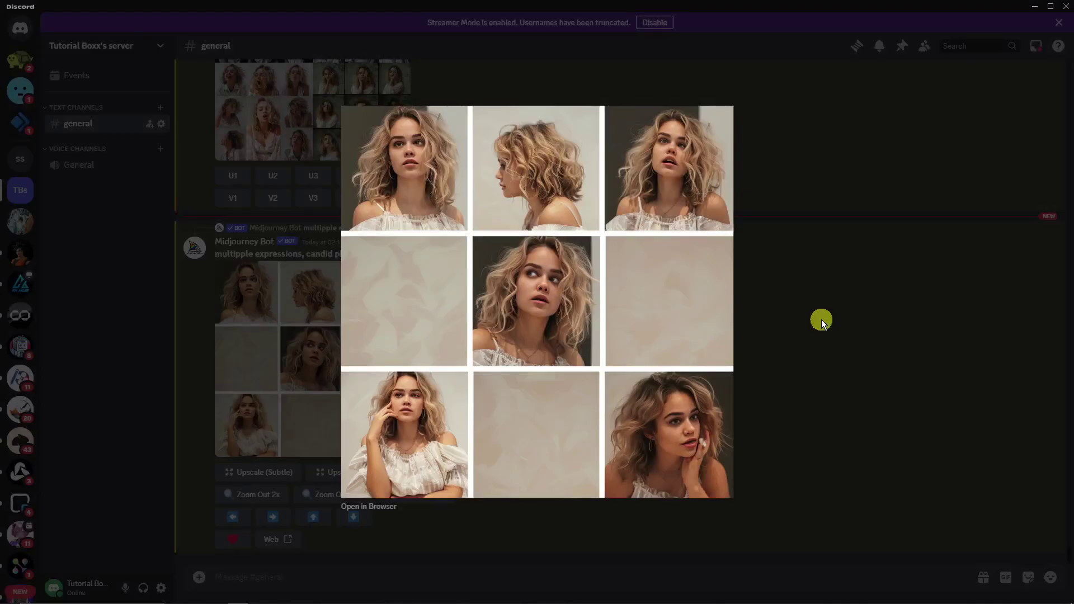
Switch to Chrome and look over the Google search results for "lightshot".
mouse_move(428, 601)
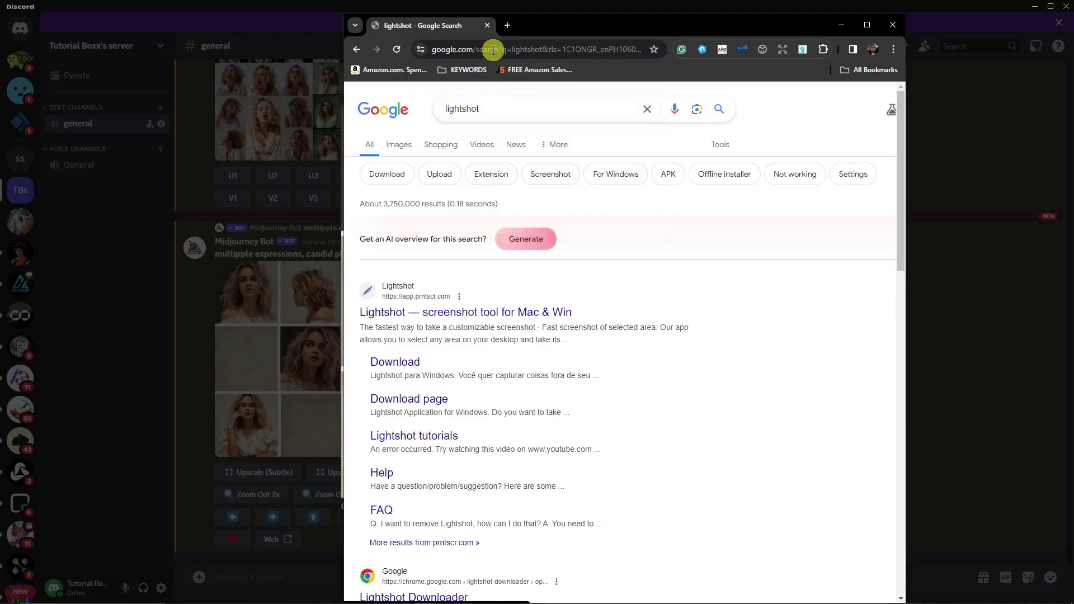
scroll(590, 275, down, 1)
scroll(590, 274, down, 1)
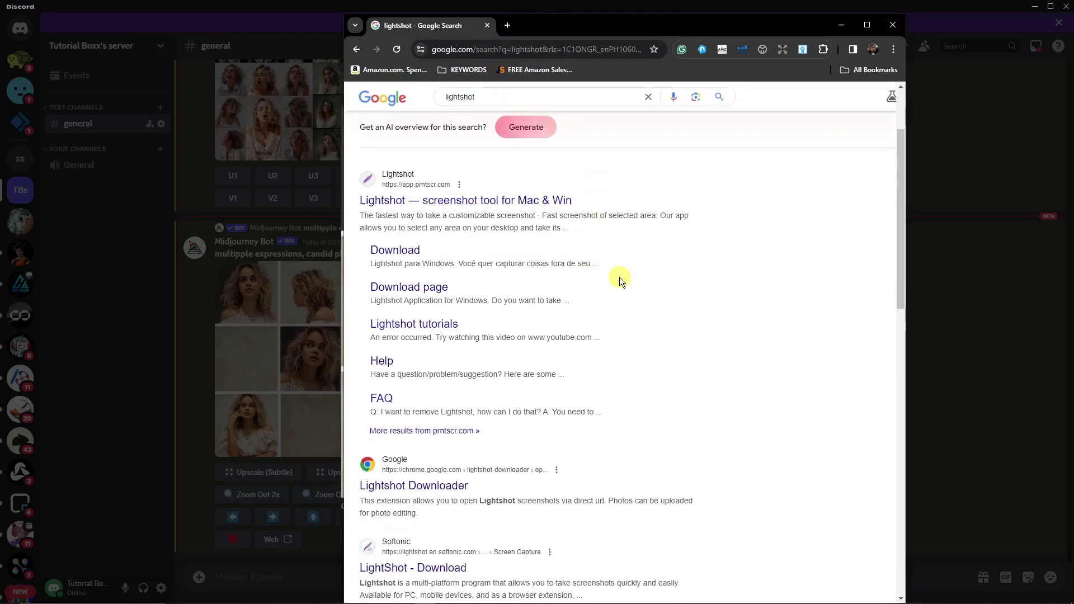
scroll(557, 219, up, 2)
double_click(479, 109)
click(567, 111)
click(750, 119)
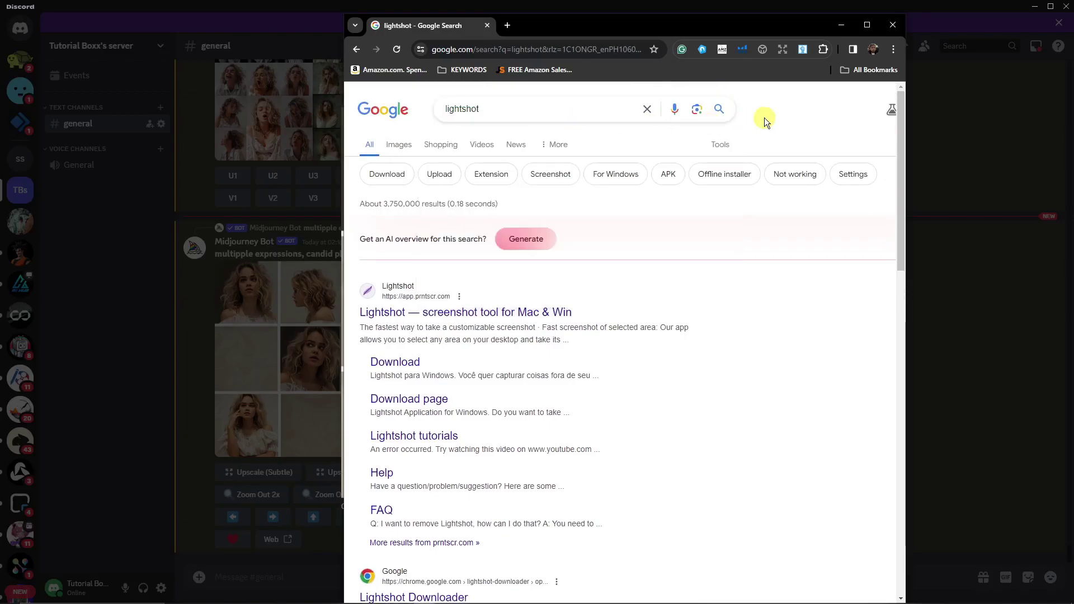
Open the Lightshot website, look over its download options and features, and return to Discord.
click(457, 313)
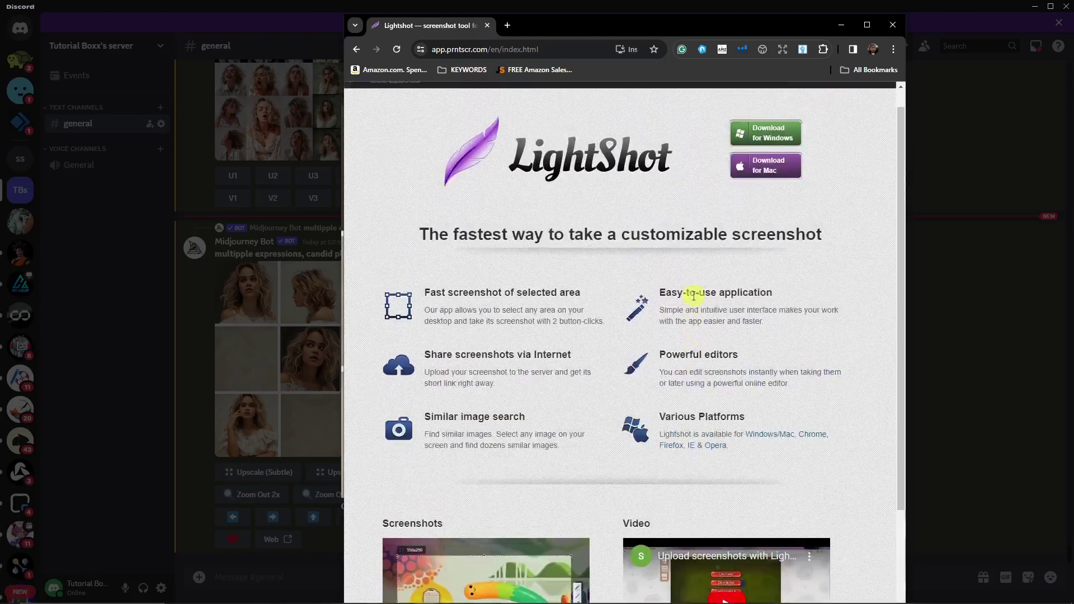
scroll(781, 152, down, 1)
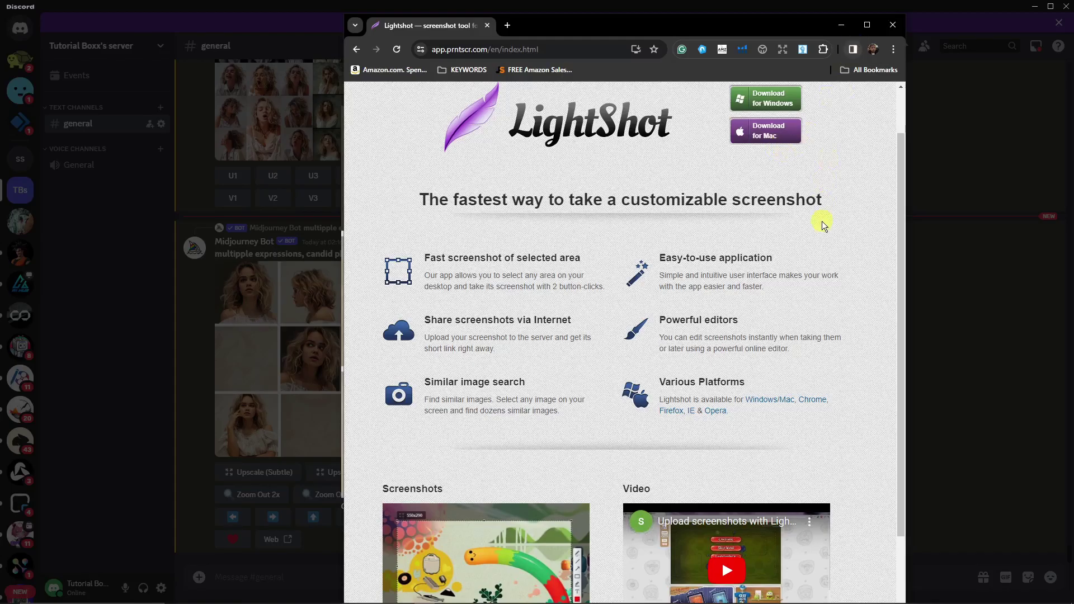
scroll(827, 212, down, 1)
scroll(827, 211, up, 2)
click(840, 25)
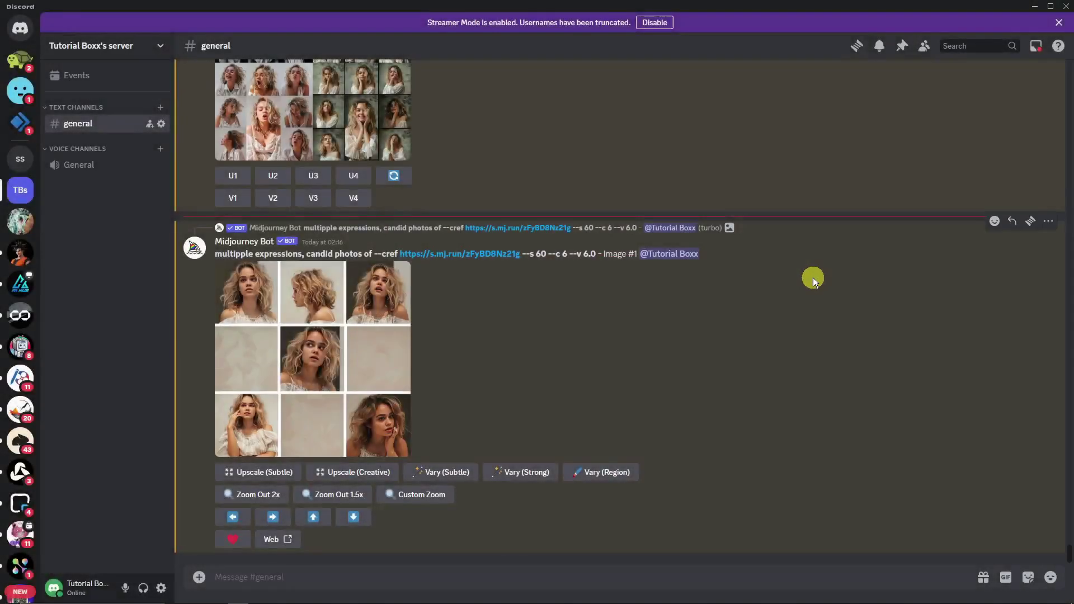
click(311, 343)
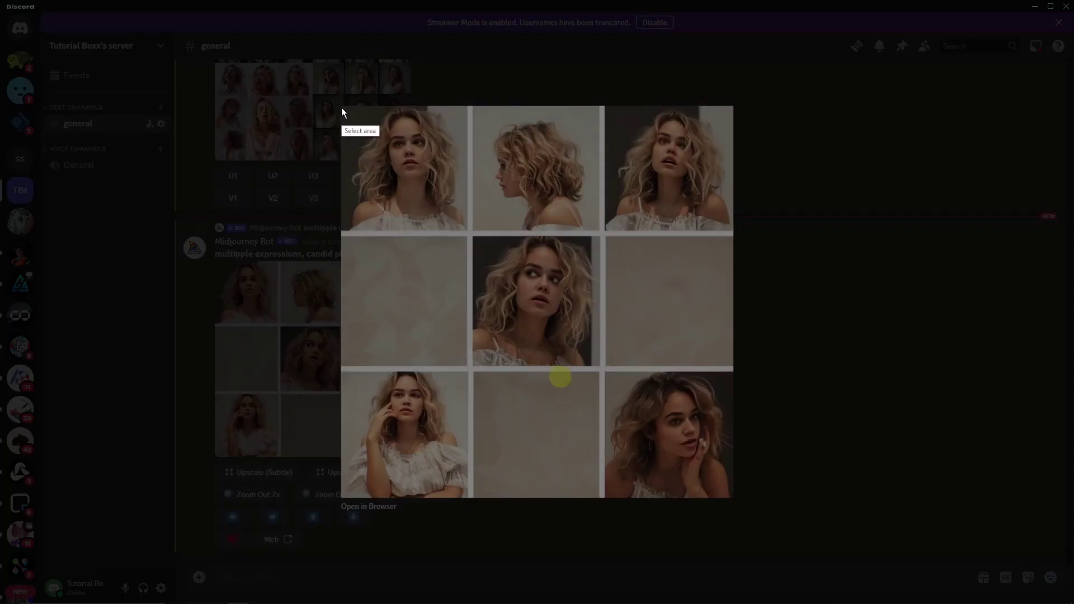
drag(342, 107, 467, 231)
click(440, 242)
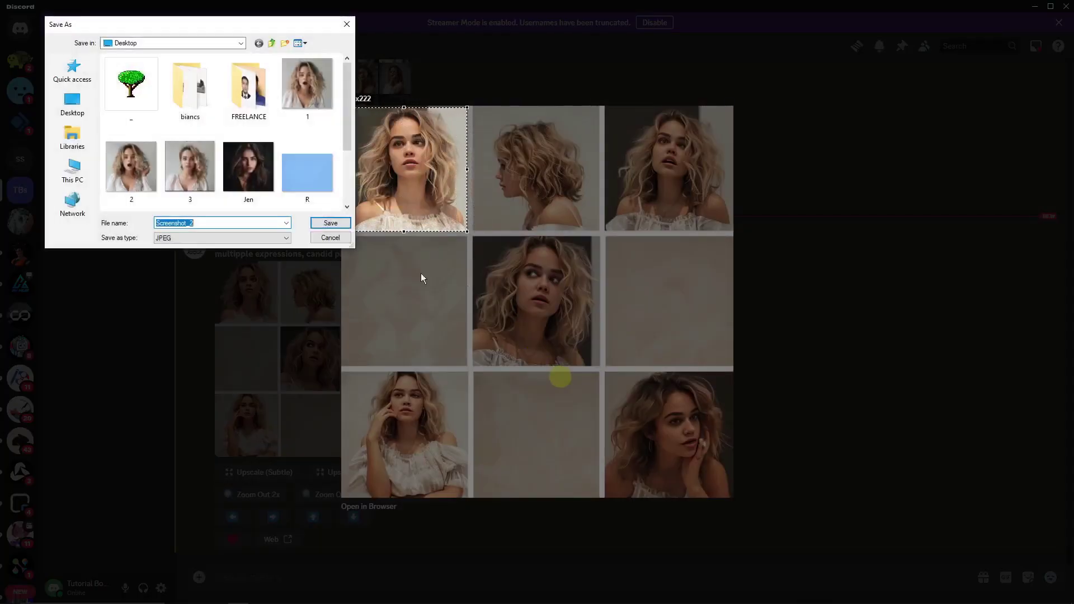
scroll(280, 169, down, 2)
scroll(261, 173, up, 2)
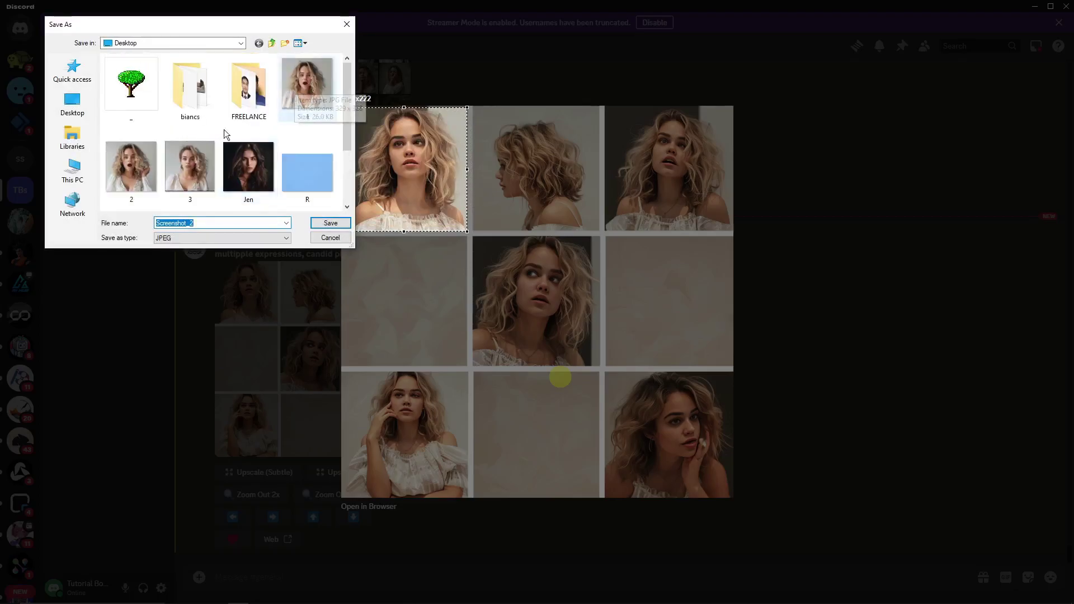
click(346, 25)
key(Escape)
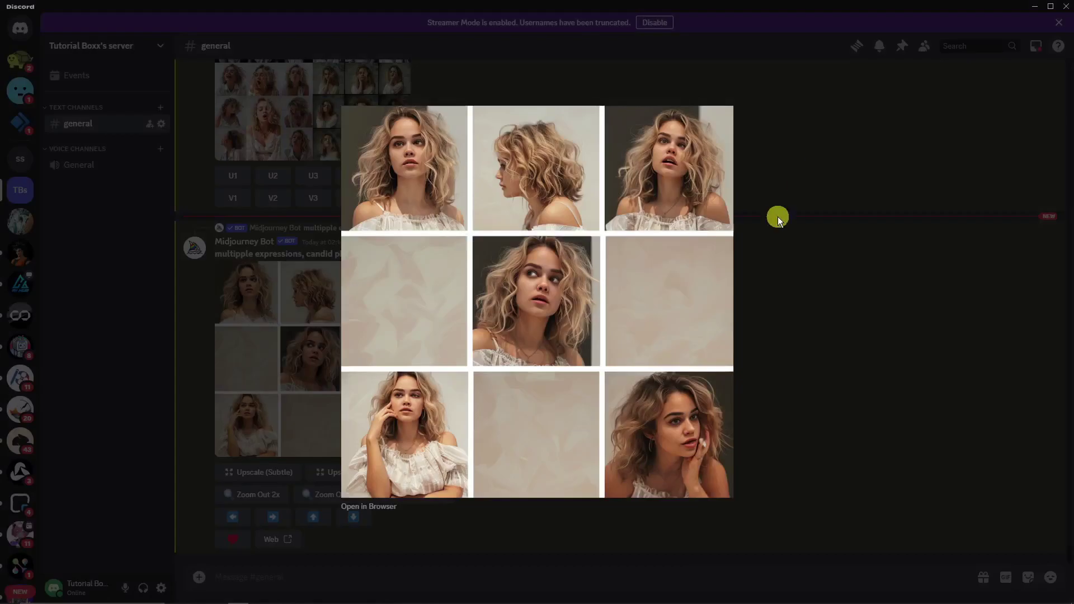
Close the enlarged image and dismiss the "Invalid parameter" message above the first "side profile portrait of" result.
click(793, 264)
scroll(496, 352, up, 15)
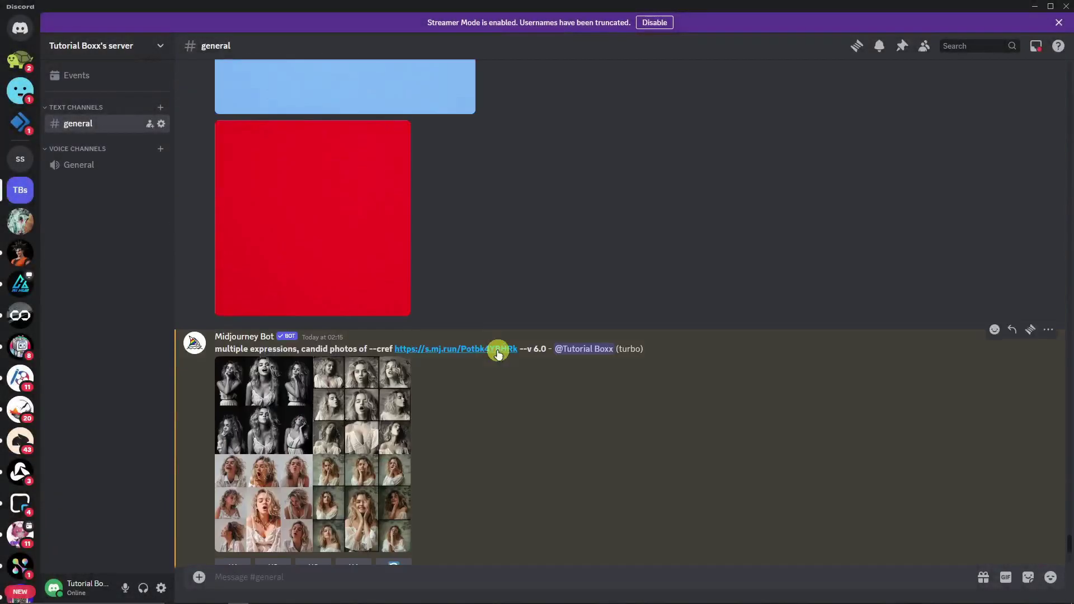
scroll(491, 353, up, 5)
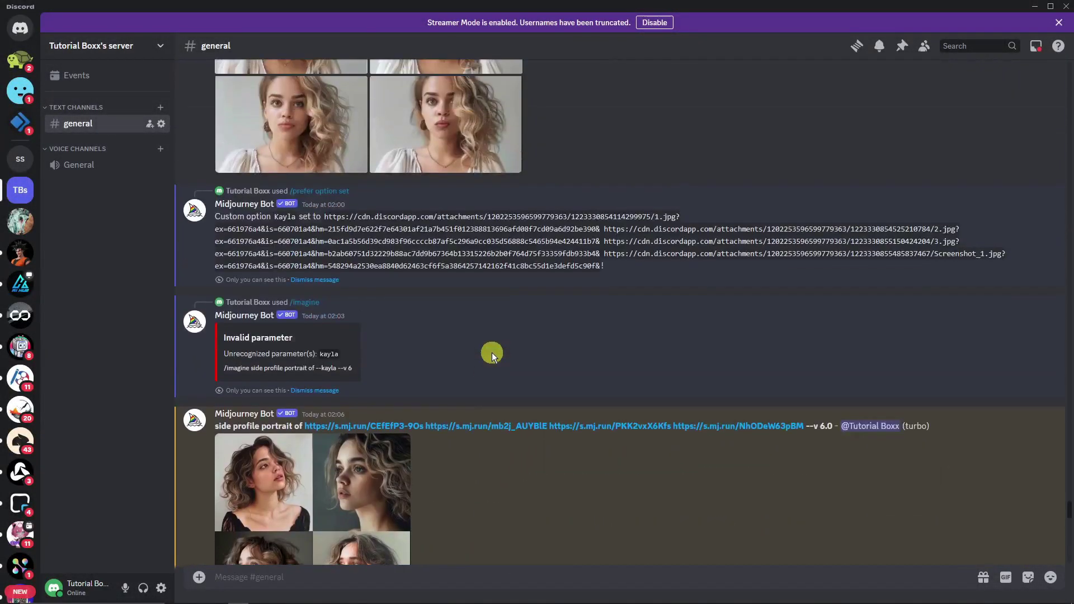
scroll(358, 402, down, 2)
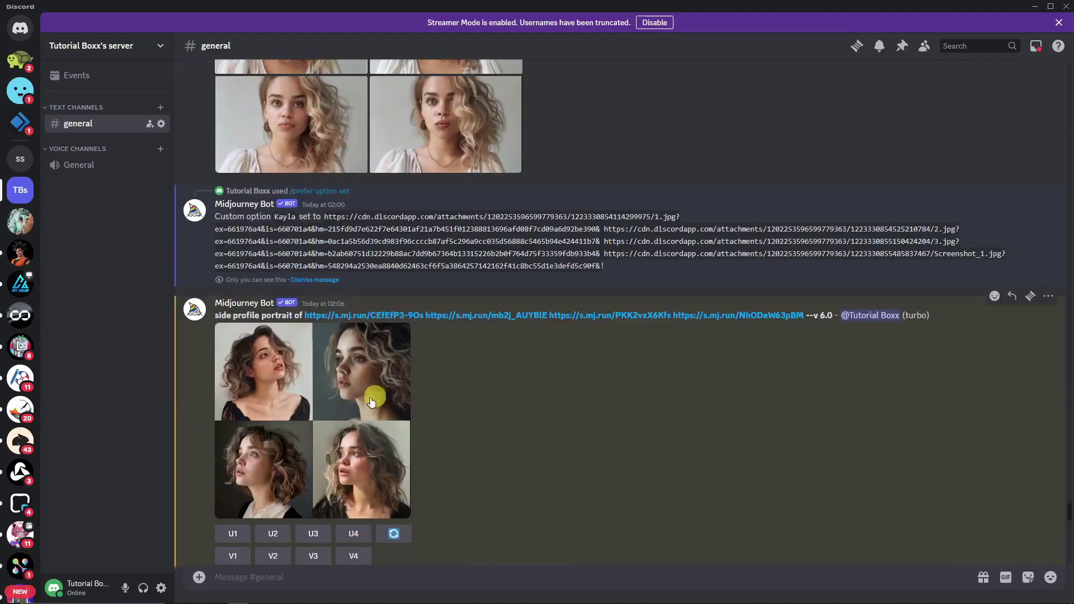
click(199, 577)
click(234, 488)
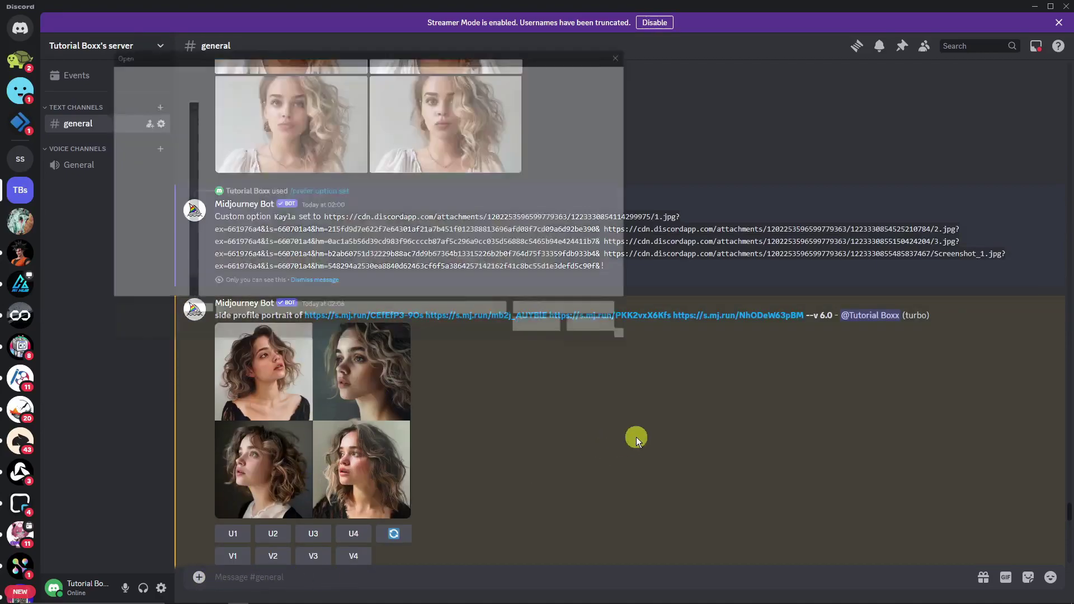
click(567, 147)
click(232, 196)
click(292, 195)
click(361, 196)
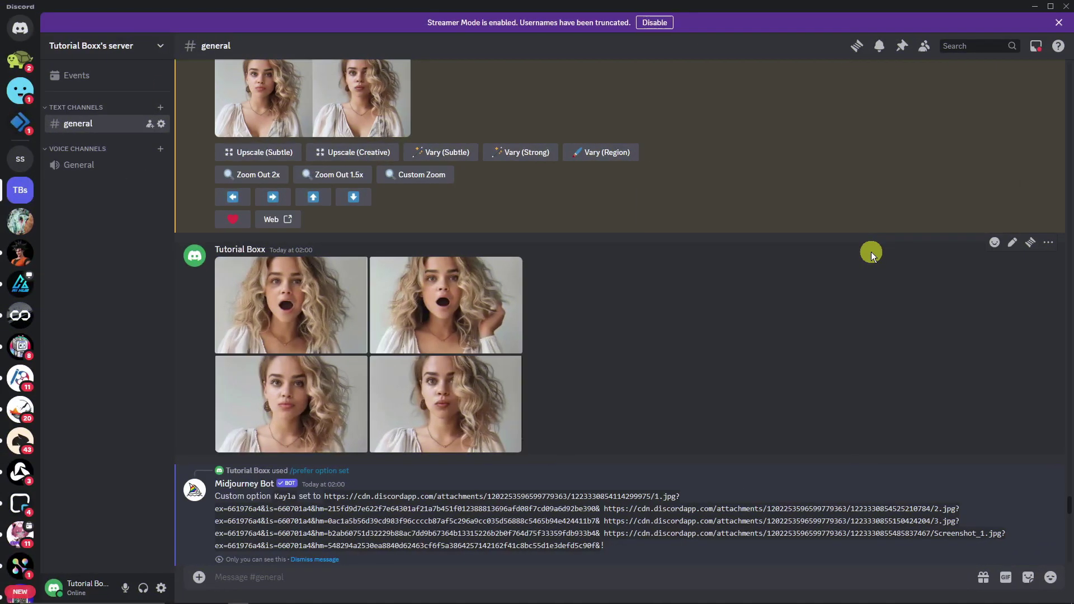
View the four separately uploaded expression portraits enlarged in the channel.
click(284, 287)
click(679, 324)
click(470, 307)
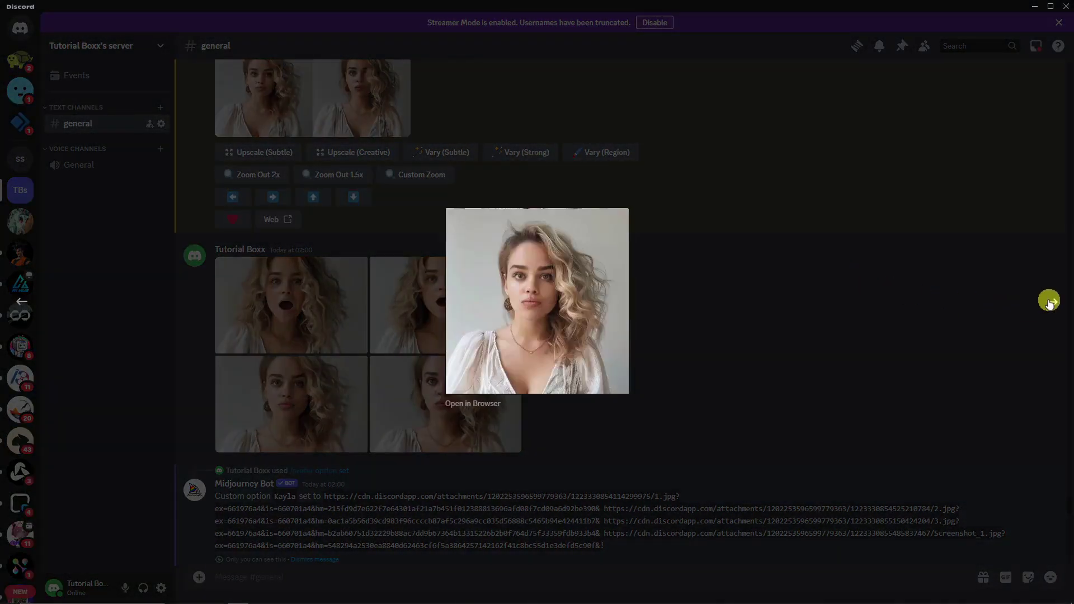
click(858, 281)
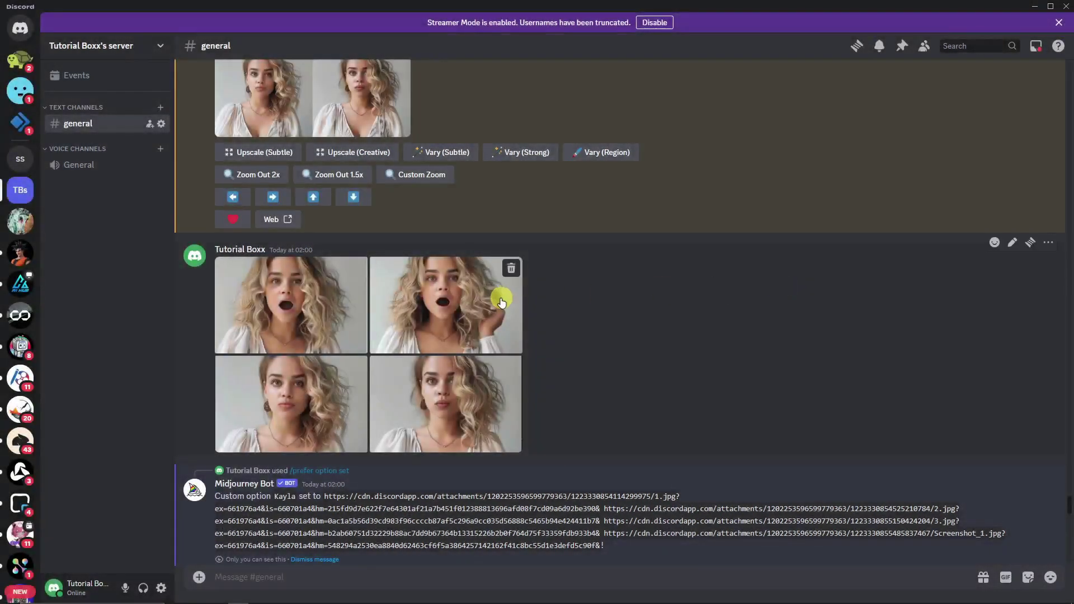
Examine the custom option message listing the image links beneath the four uploaded portraits.
scroll(506, 302, down, 4)
scroll(507, 300, up, 3)
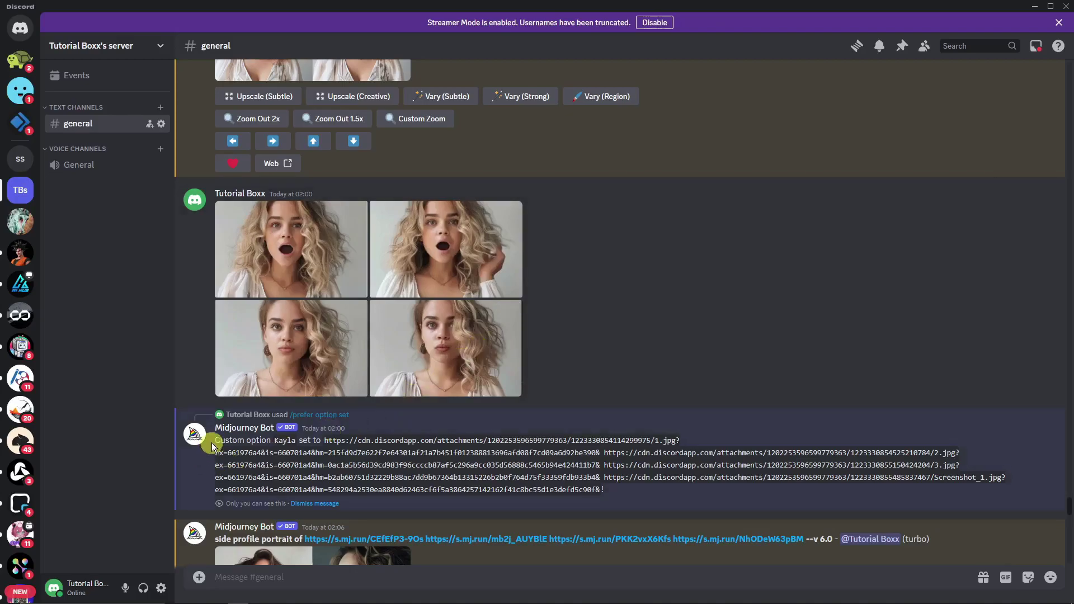
drag(215, 440, 498, 479)
click(716, 325)
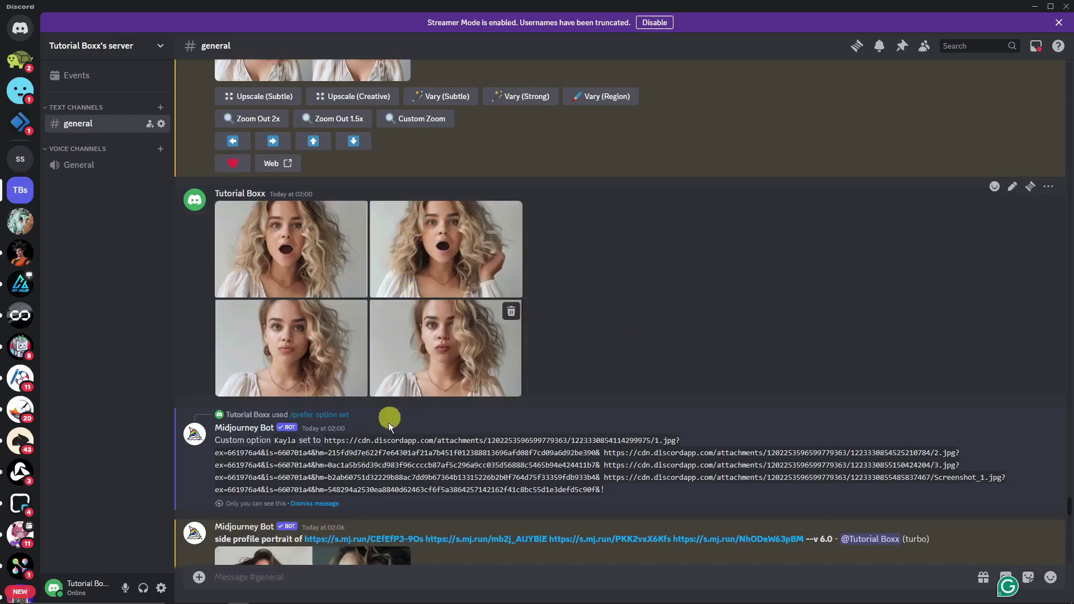
Start a /prefer option set command and include its optional value parameter.
click(365, 587)
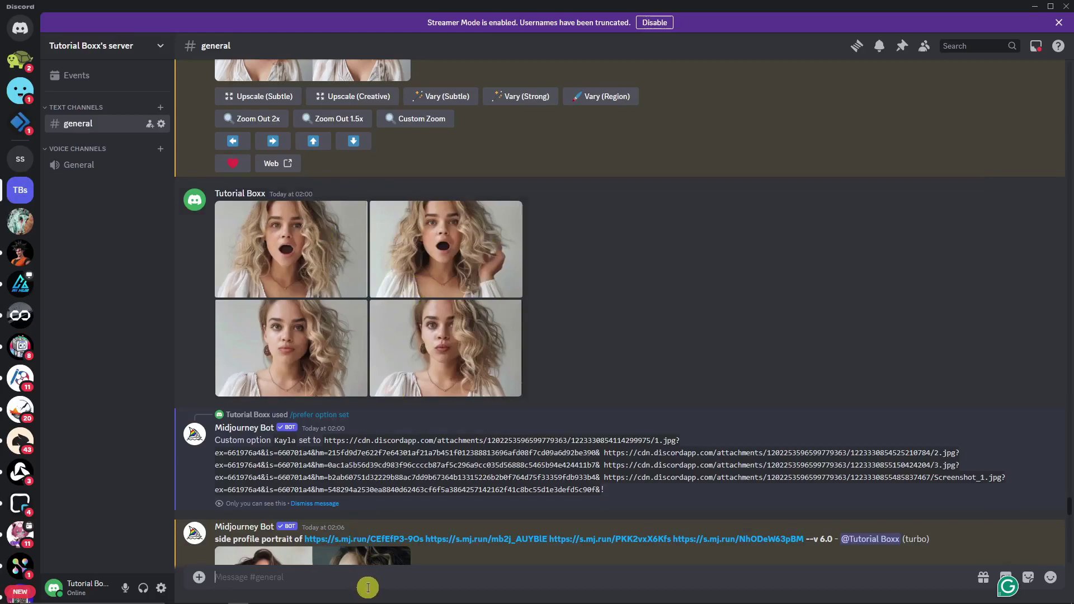
text(/)
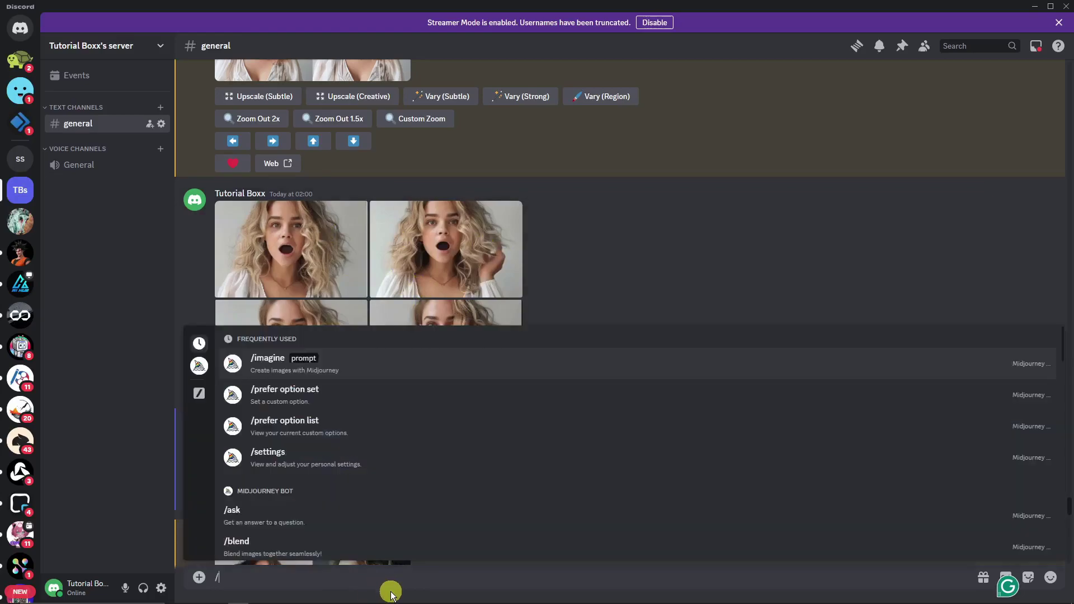
text(prefer)
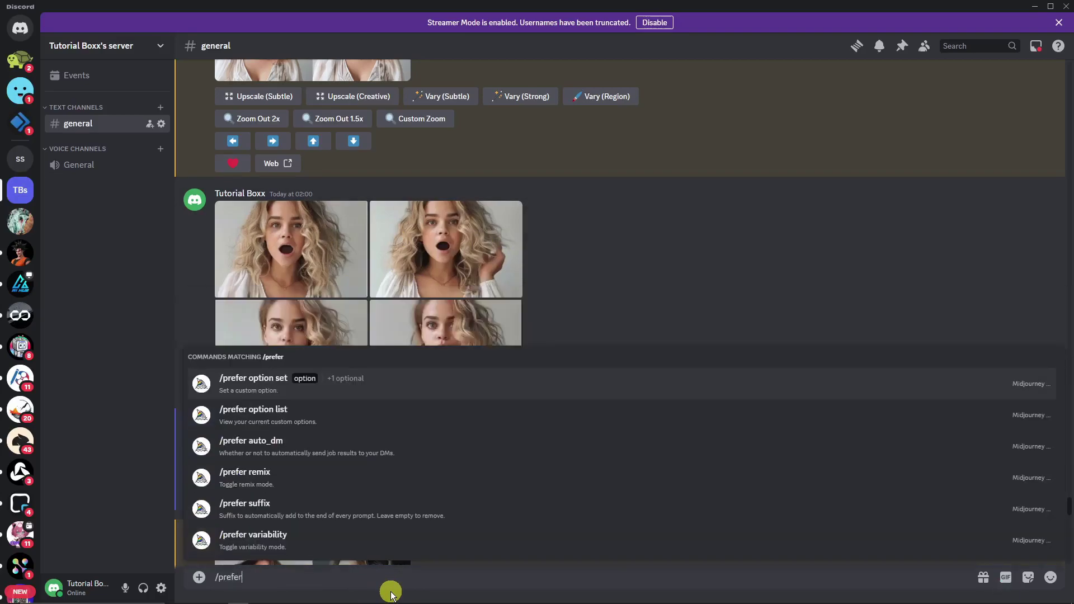
text( option)
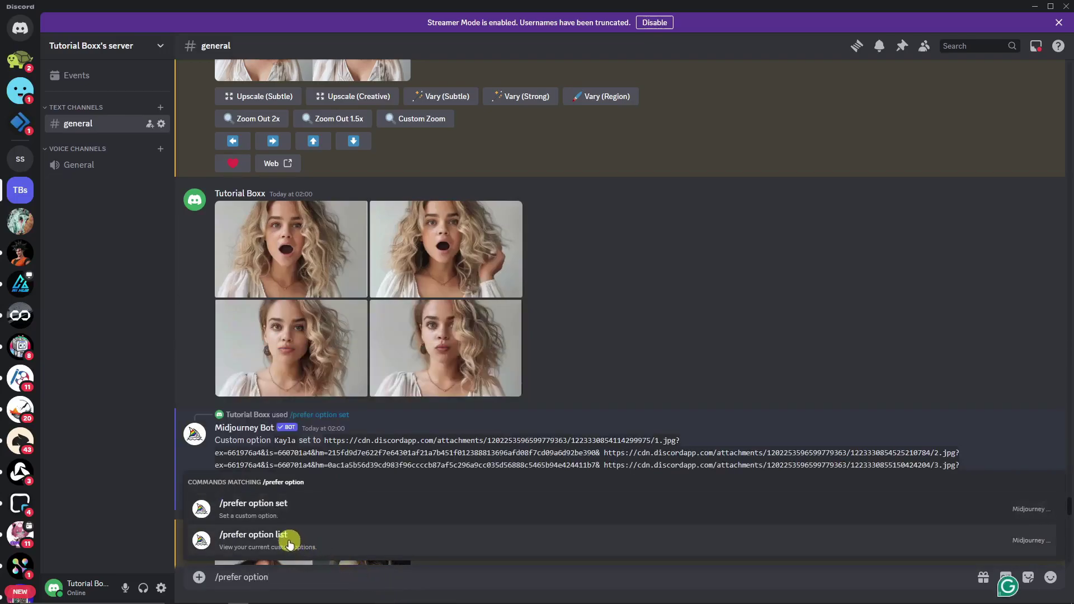
click(271, 512)
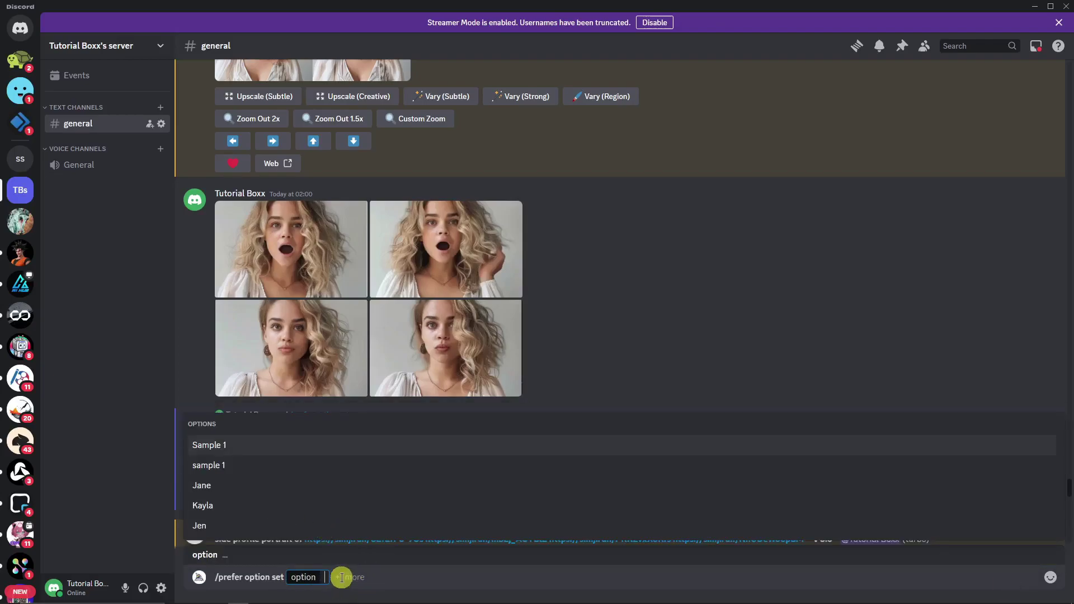
click(343, 576)
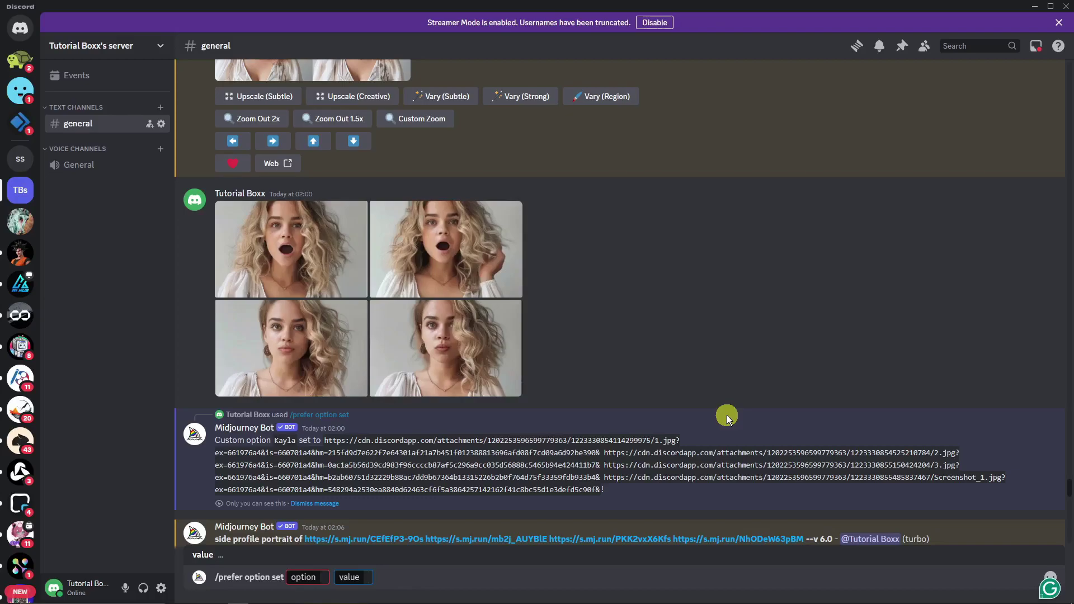
text(--cref)
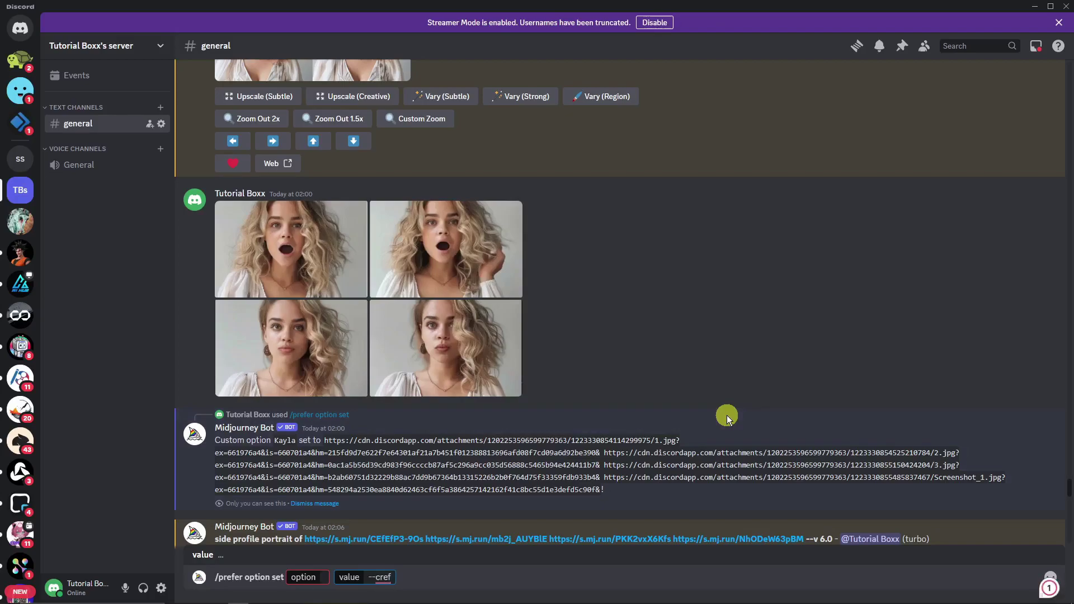
scroll(736, 408, up, 10)
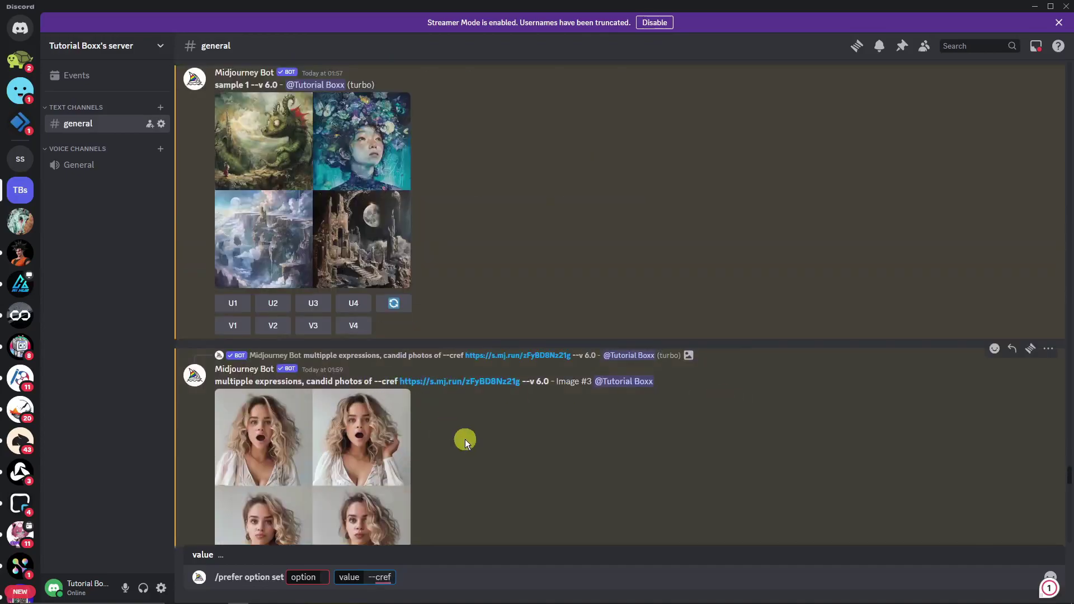
scroll(464, 439, down, 5)
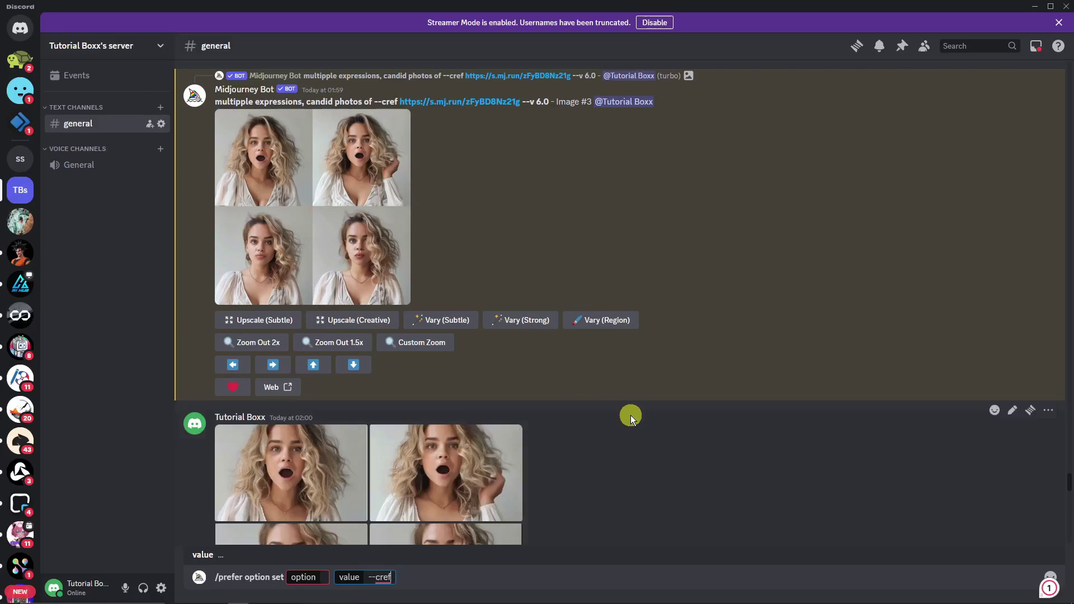
key(BackSpace)
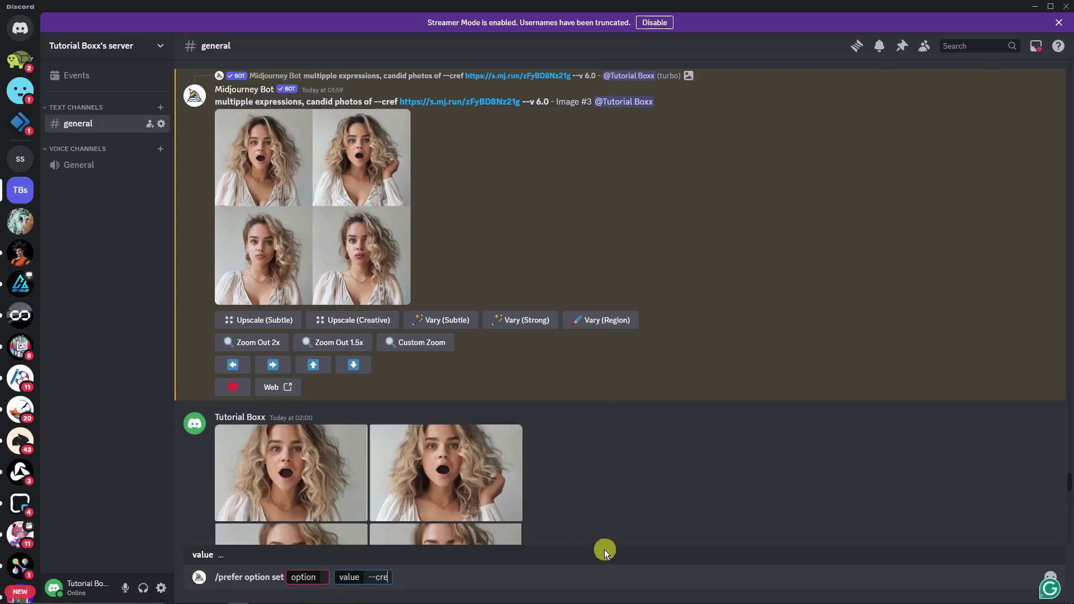
key(BackSpace)
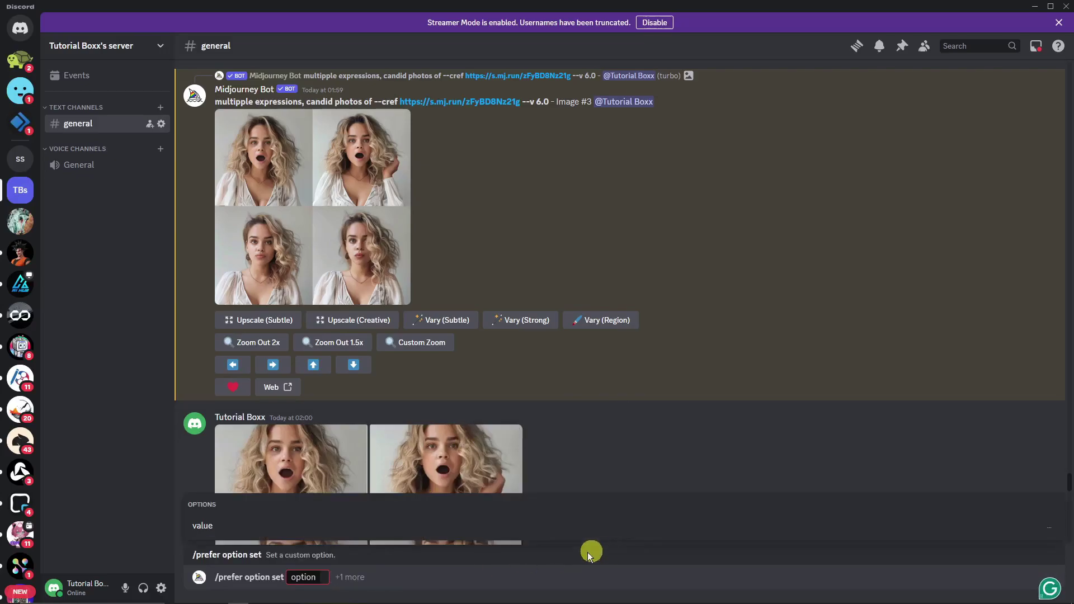
Fill the value parameter with the links of the four uploaded expression portraits and enter a new character's first name as the option.
click(249, 523)
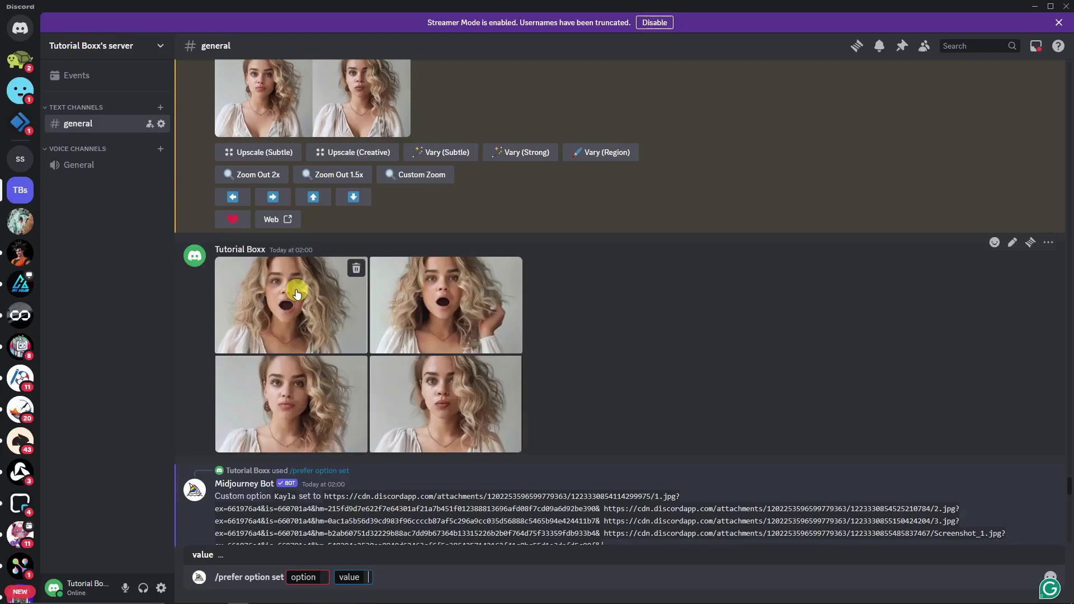
drag(296, 292, 367, 575)
drag(432, 306, 702, 569)
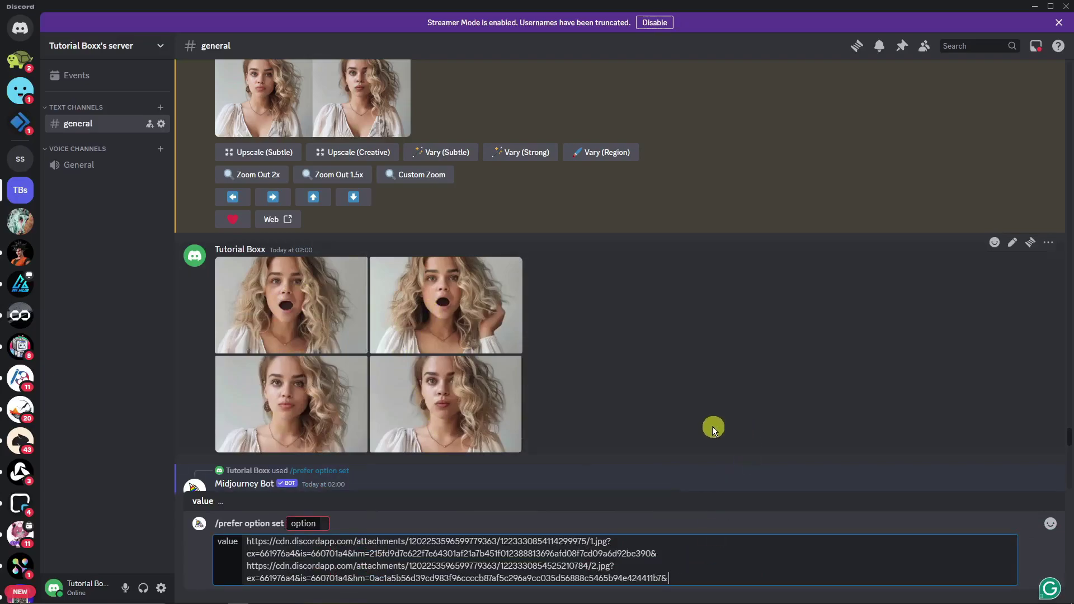
drag(267, 382, 706, 566)
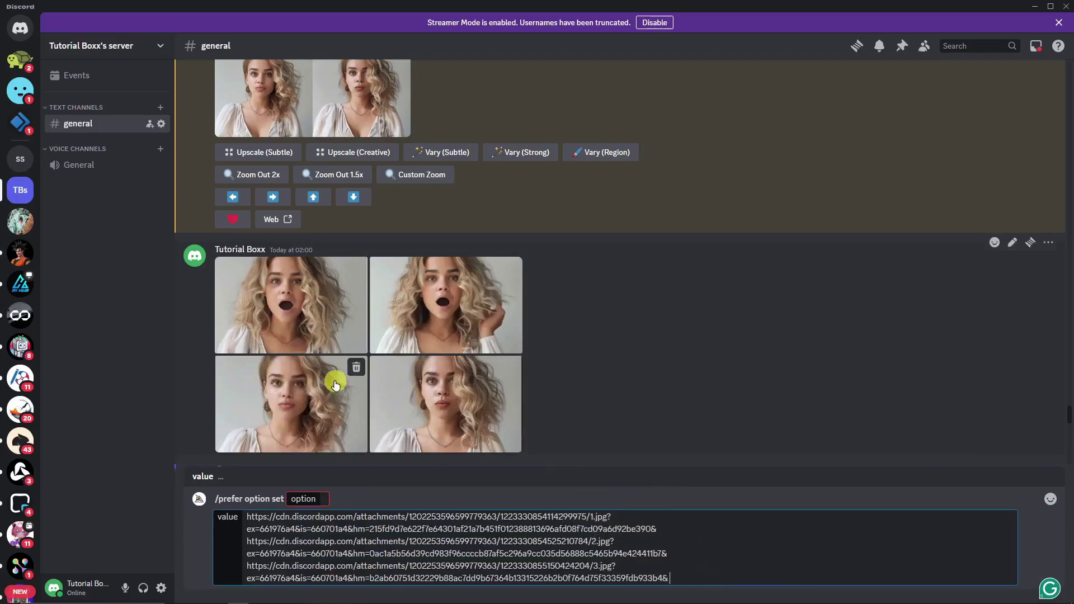
drag(446, 412, 760, 571)
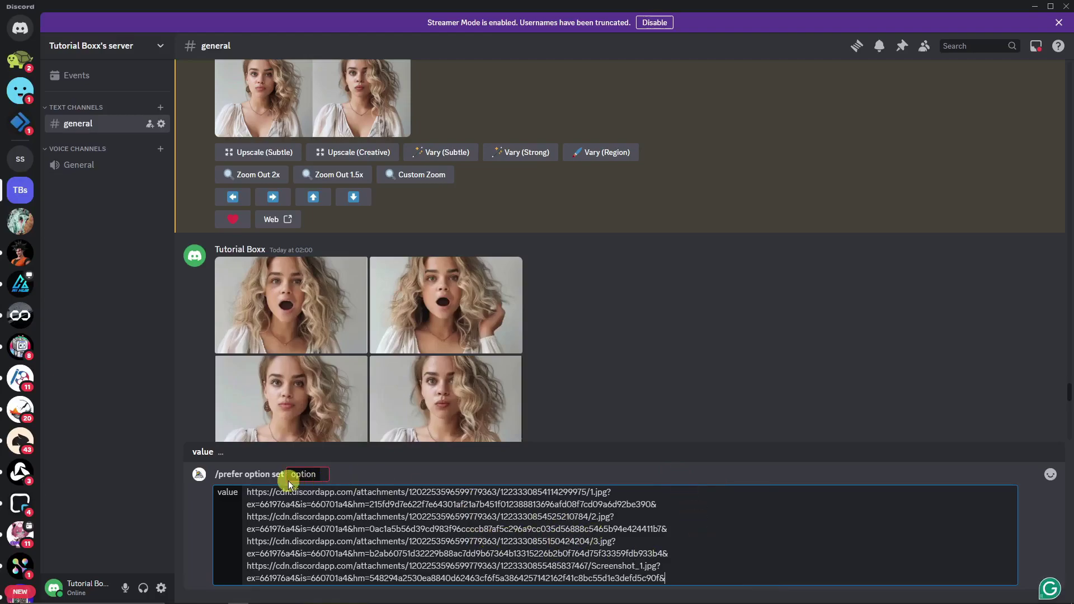
click(313, 475)
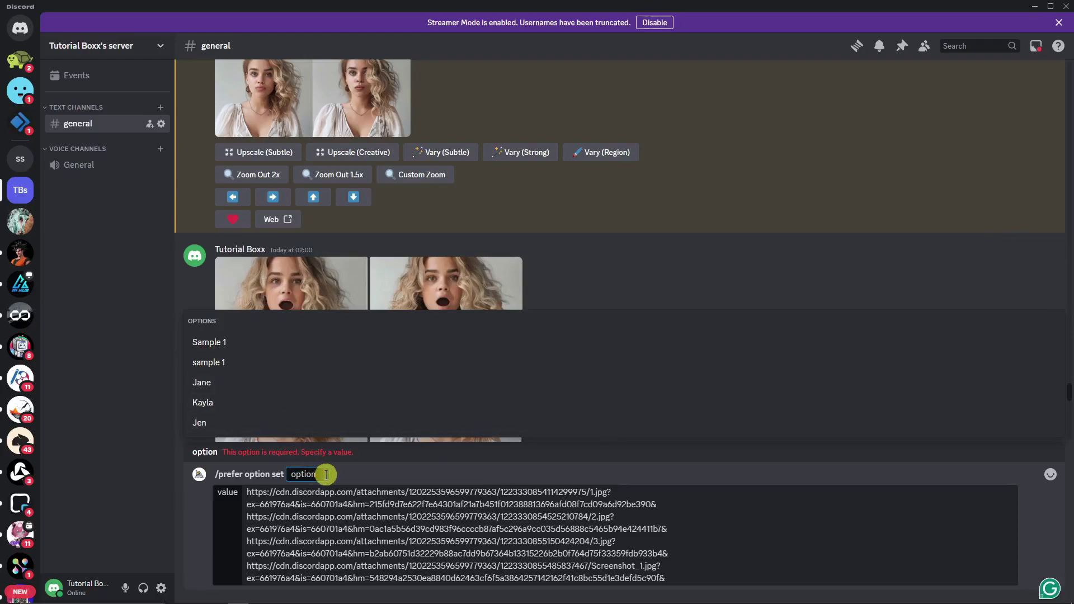
text(Jessica)
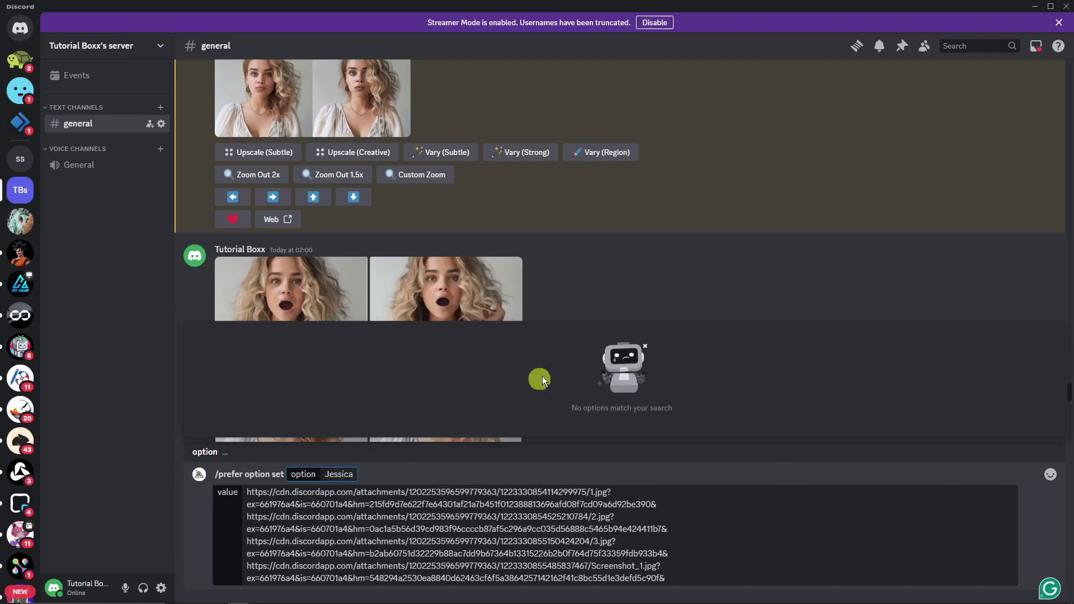
Clear the entire unsent /prefer option set command, including the image links and the option name.
drag(667, 579, 238, 494)
key(BackSpace)
key(BackSpace)
key(BackSpace)
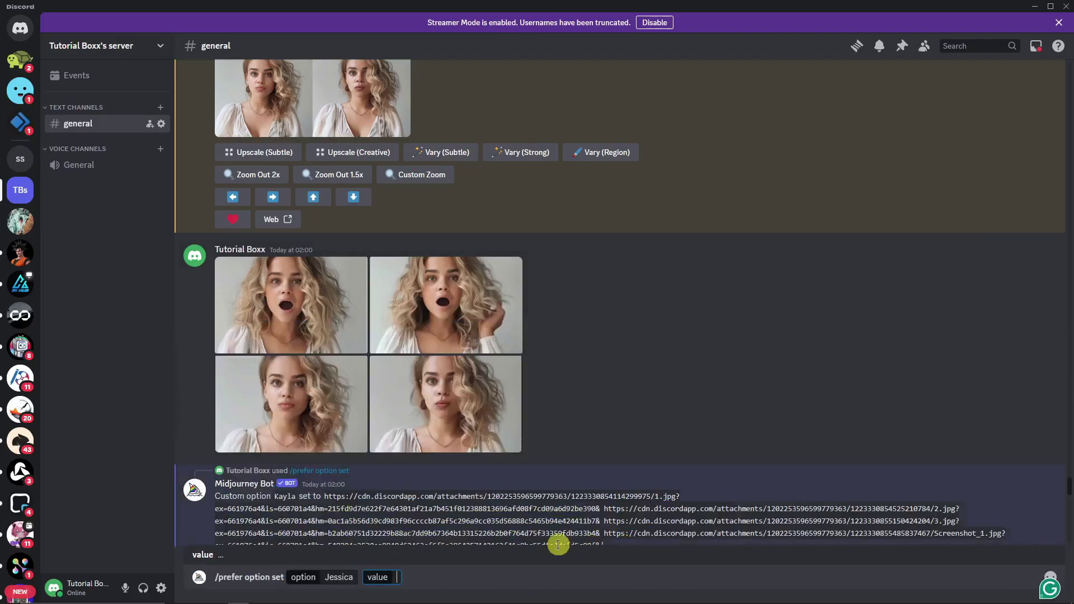
key(BackSpace)
key(BackSpace)
key(BackSpace)
key(BackSpace)
key(BackSpace)
key(BackSpace)
key(BackSpace)
key(BackSpace)
key(BackSpace)
key(BackSpace)
key(BackSpace)
key(BackSpace)
key(BackSpace)
key(BackSpace)
key(BackSpace)
key(BackSpace)
key(BackSpace)
key(BackSpace)
key(BackSpace)
key(BackSpace)
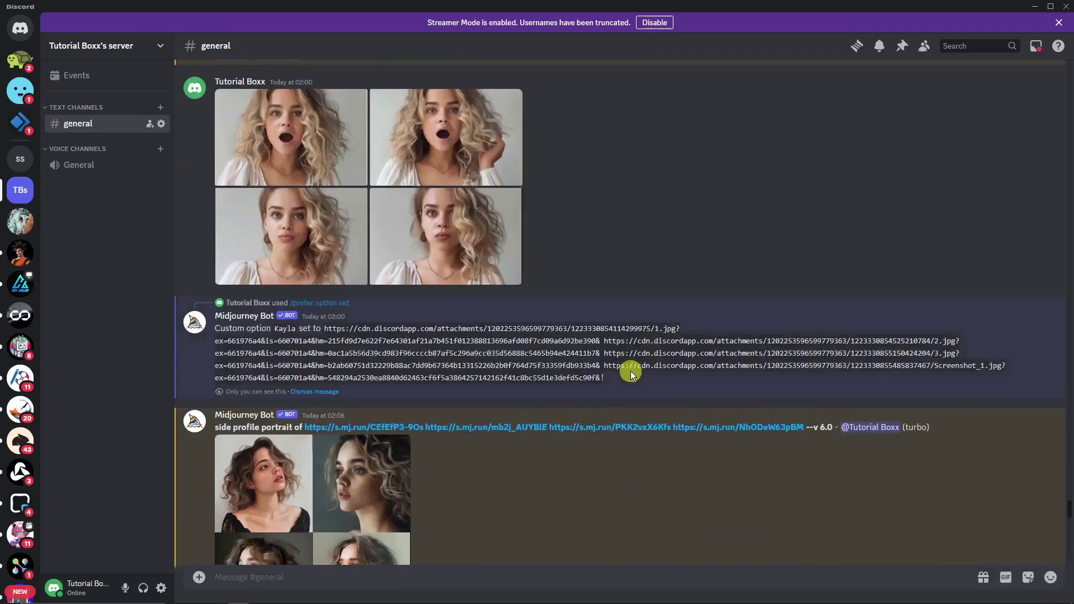
View the two existing "side profile portrait of" results enlarged, one without and one with the --cref parameter.
scroll(632, 364, up, 3)
scroll(632, 364, down, 2)
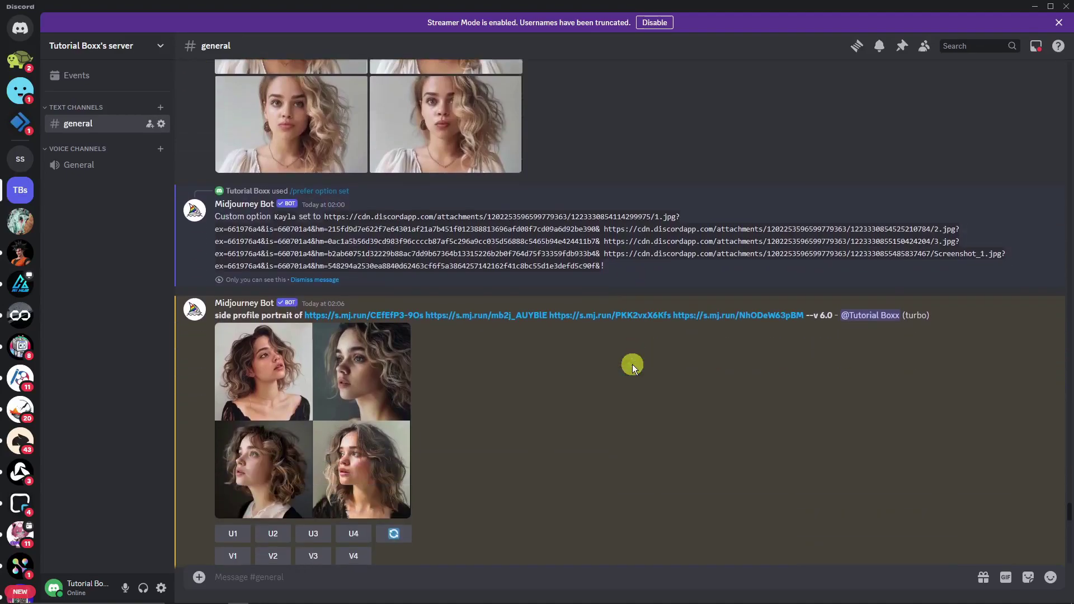
click(388, 376)
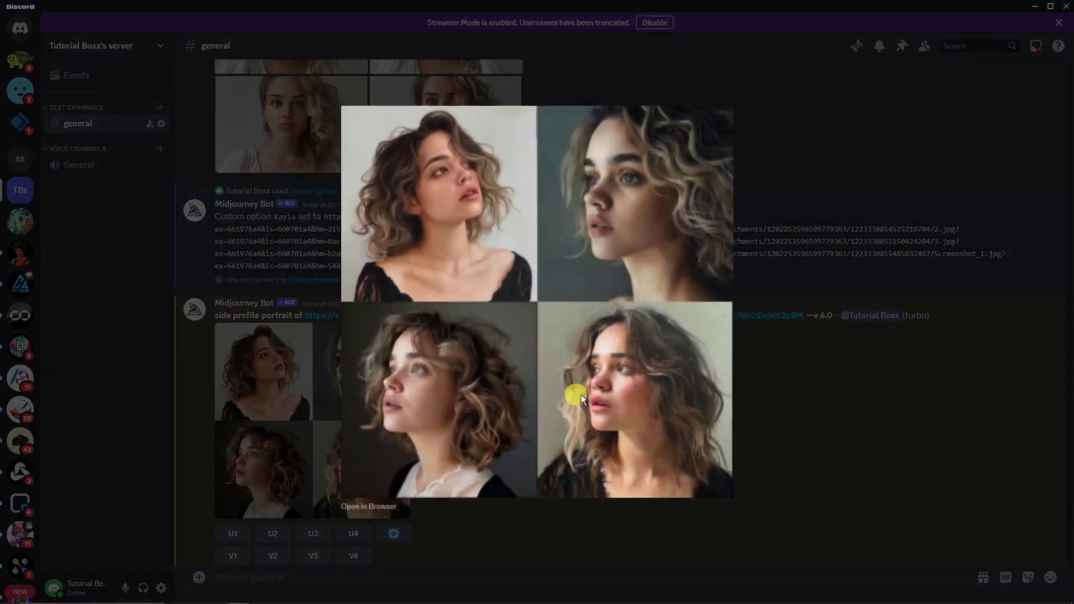
click(831, 401)
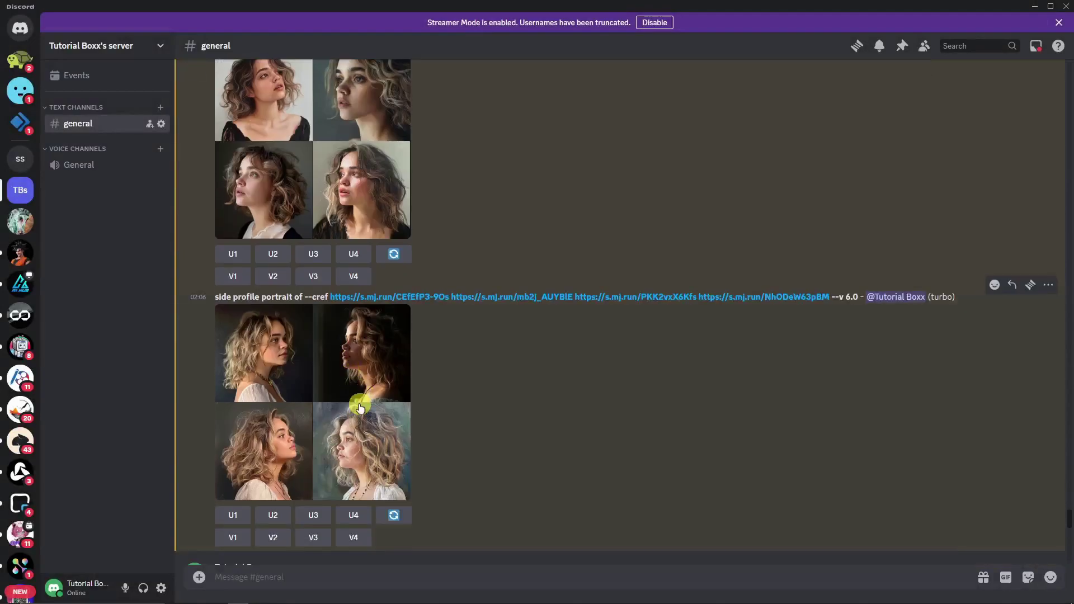
click(360, 407)
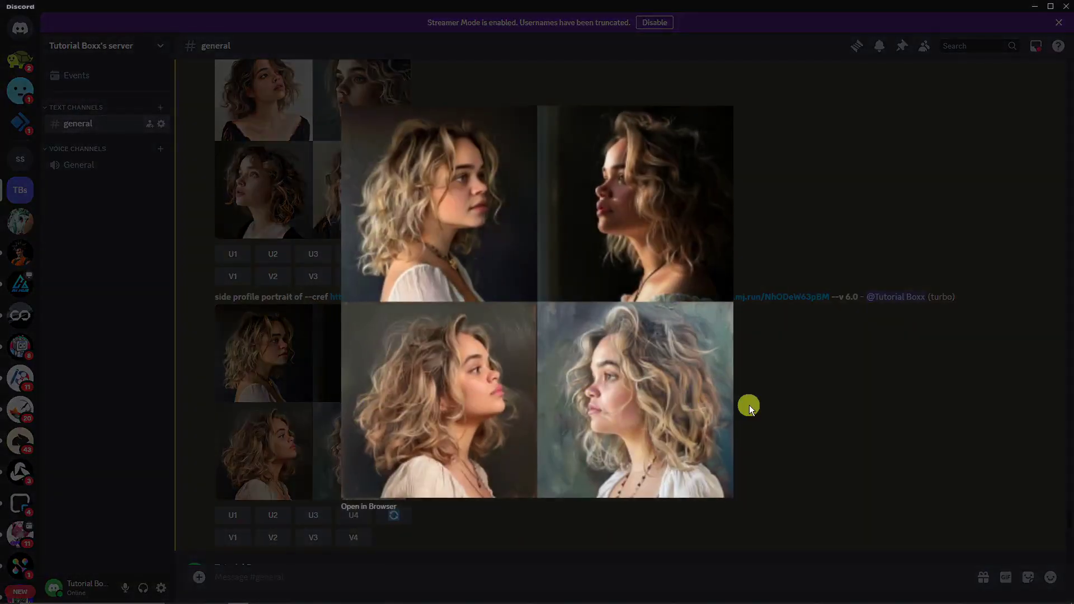
click(750, 405)
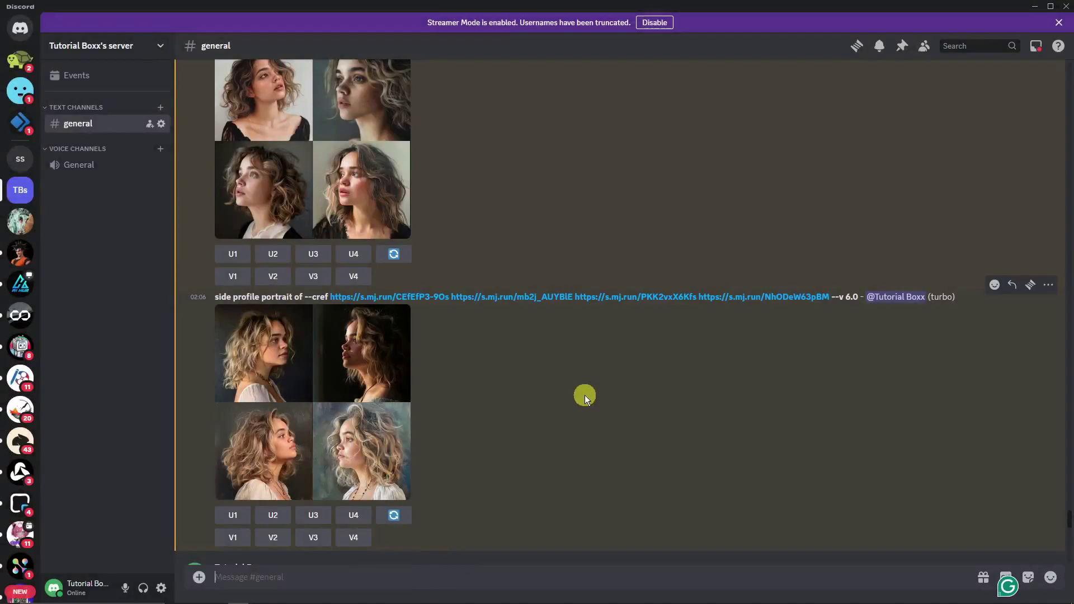
Generate an image with /imagine using the prompt "side profile portrait of --cref" followed by the stored character's custom option.
text(/im)
key(Tab)
text(sid)
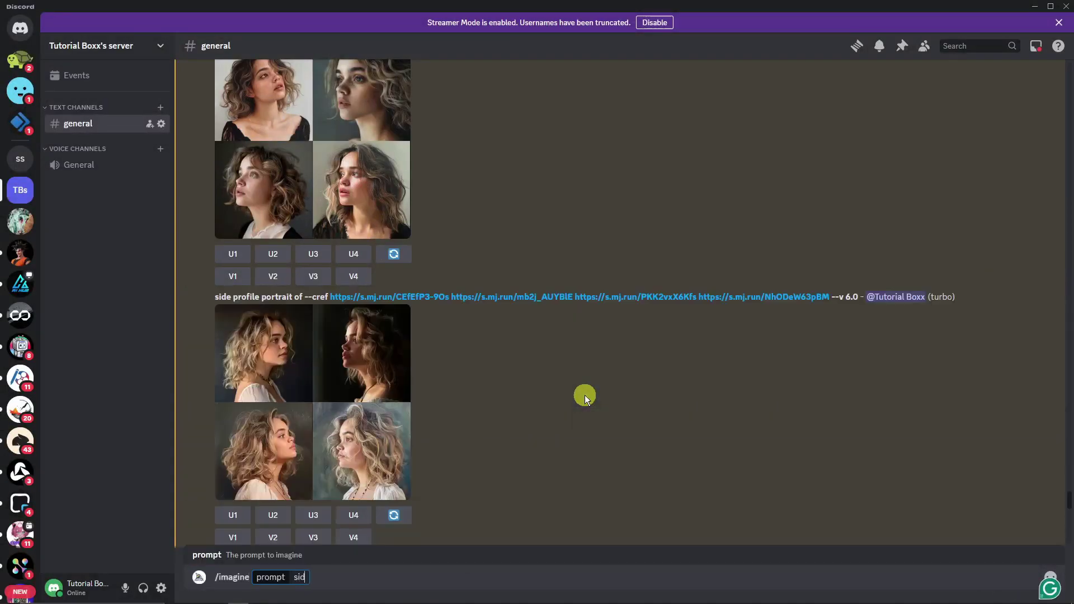
text(e profile portrait of)
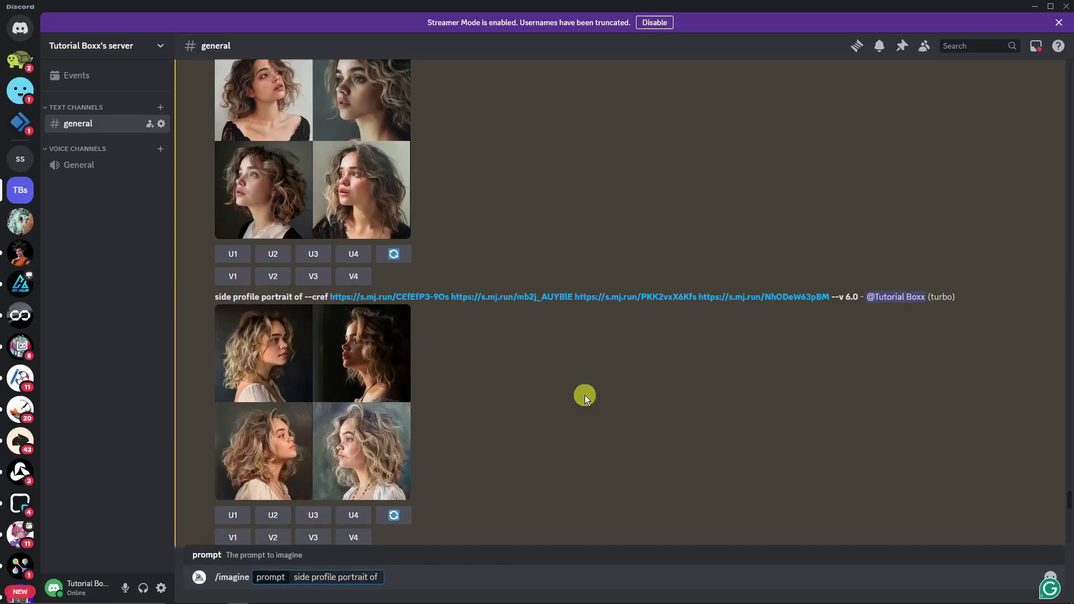
text( --cref)
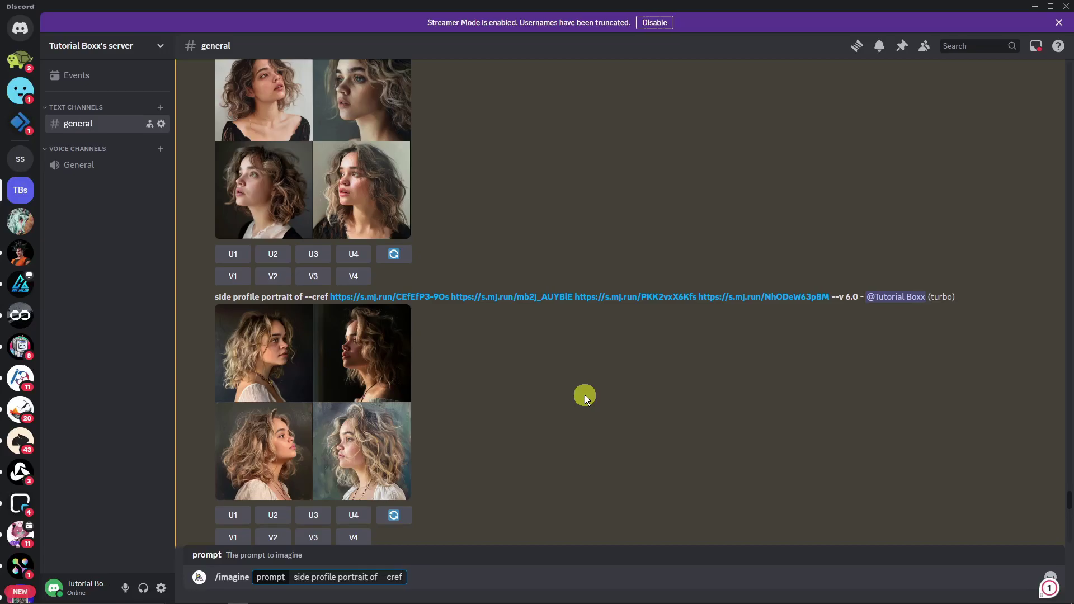
text(--Kayla)
click(413, 576)
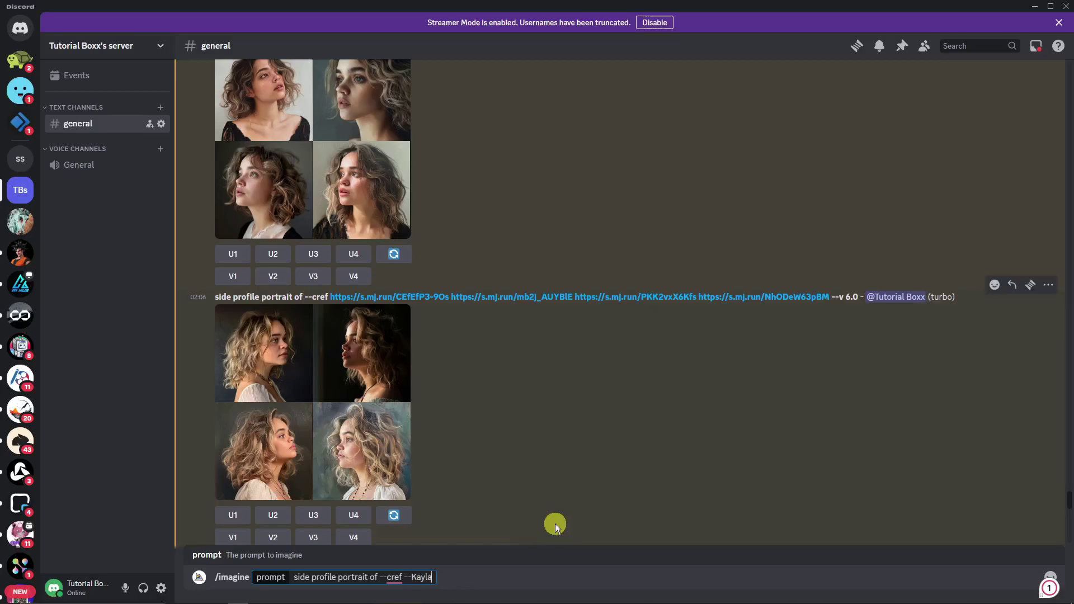
key(Return)
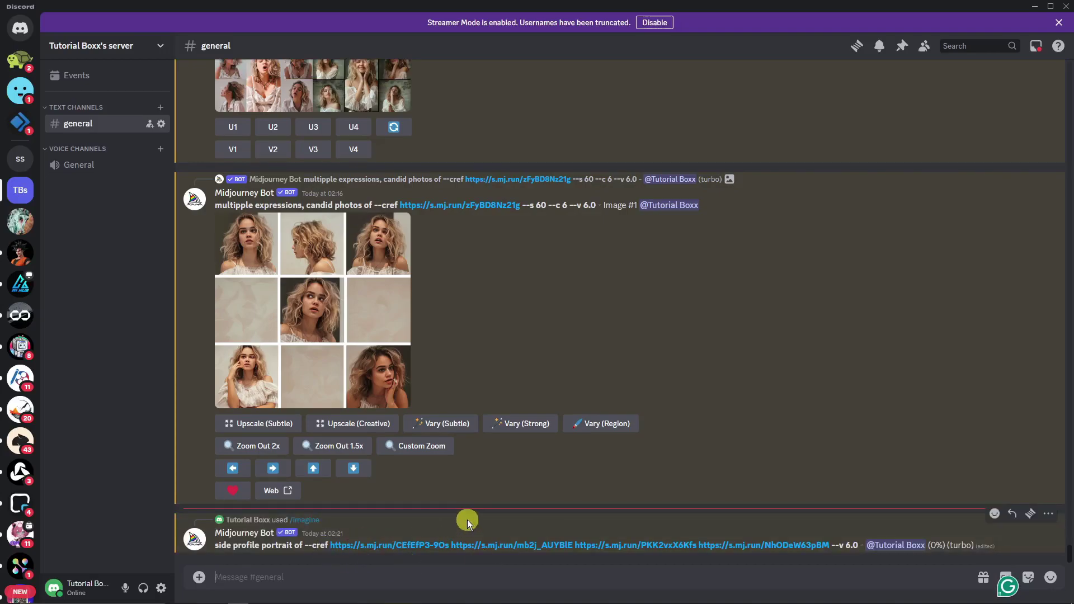
Generate an image with /imagine using the prompt "viking warrior --cref", the stored character's custom option and "--s 50".
text(/)
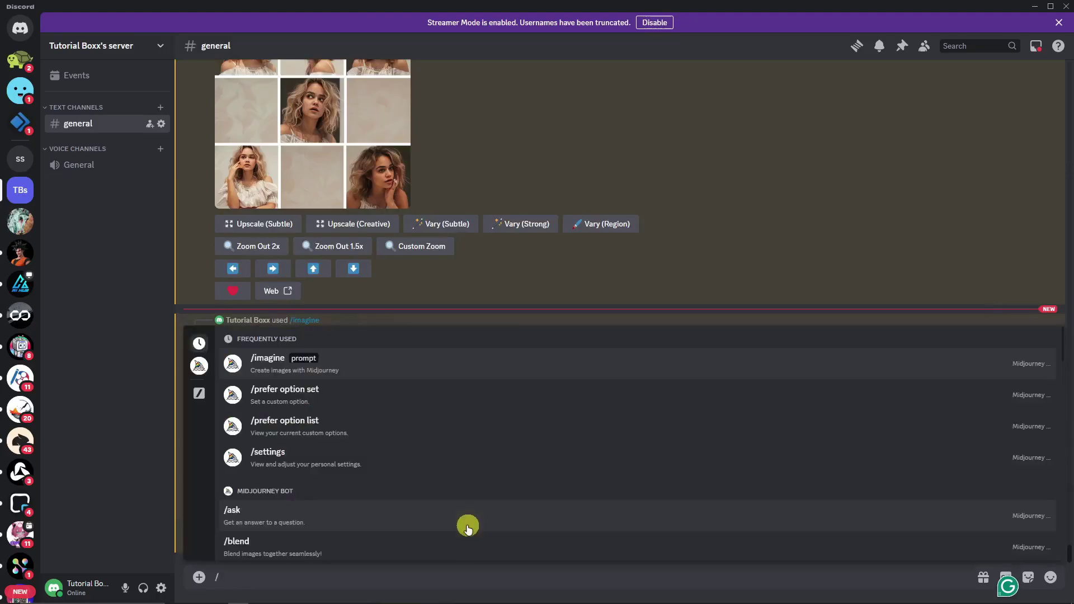
click(330, 364)
text(viking warrior --cref --Kayla --)
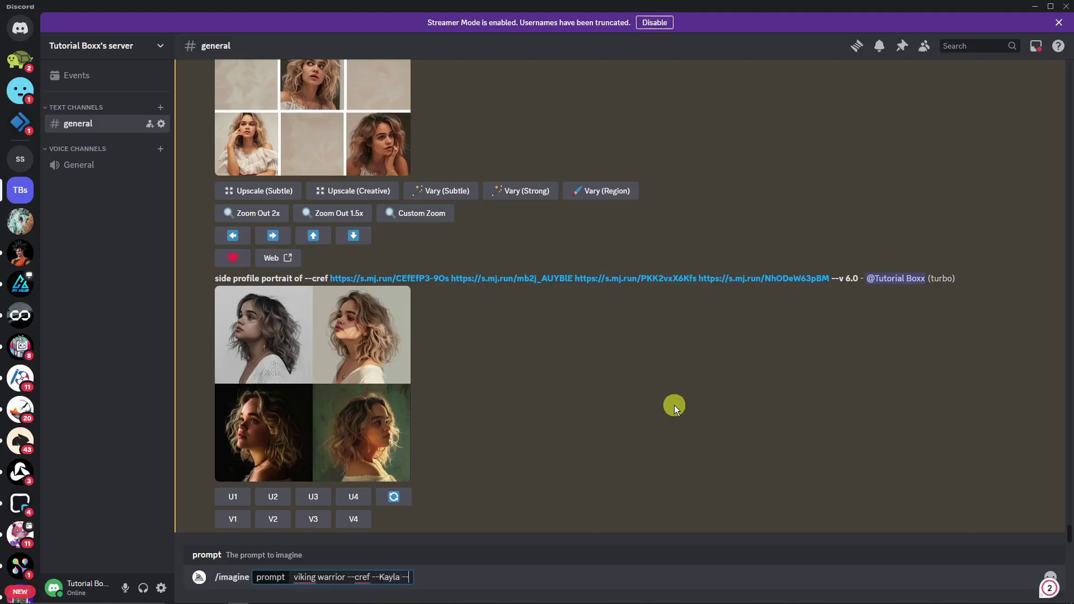
scroll(675, 403, up, 4)
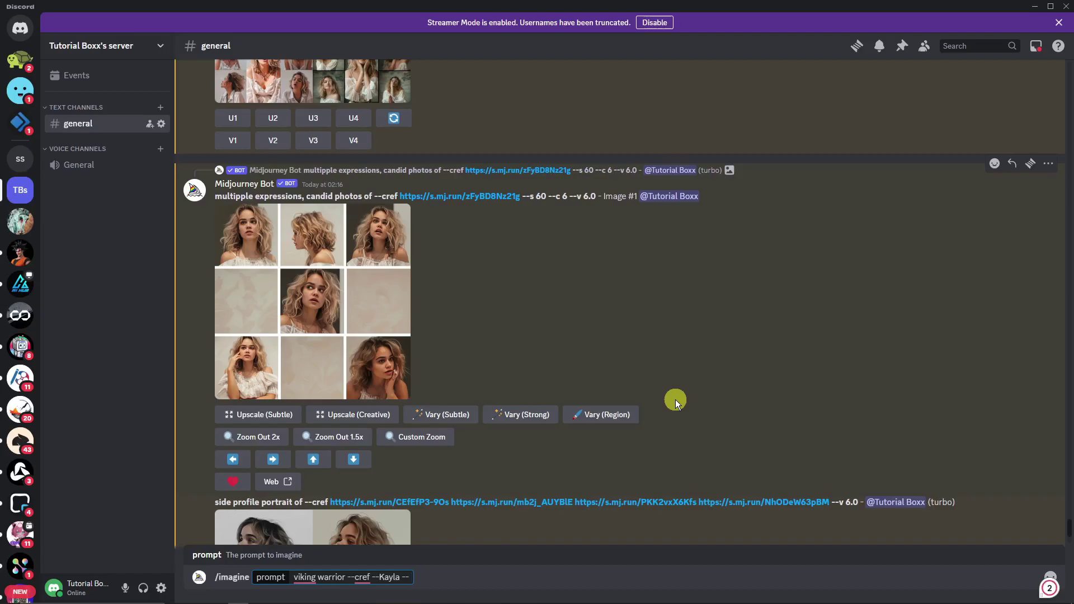
text(s)
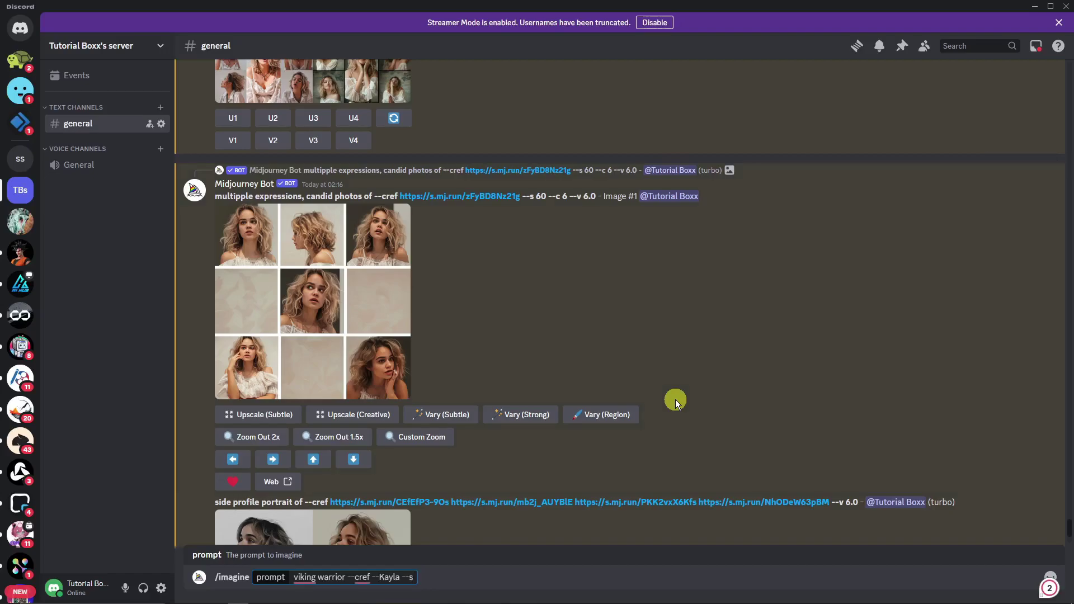
text( 50)
key(Return)
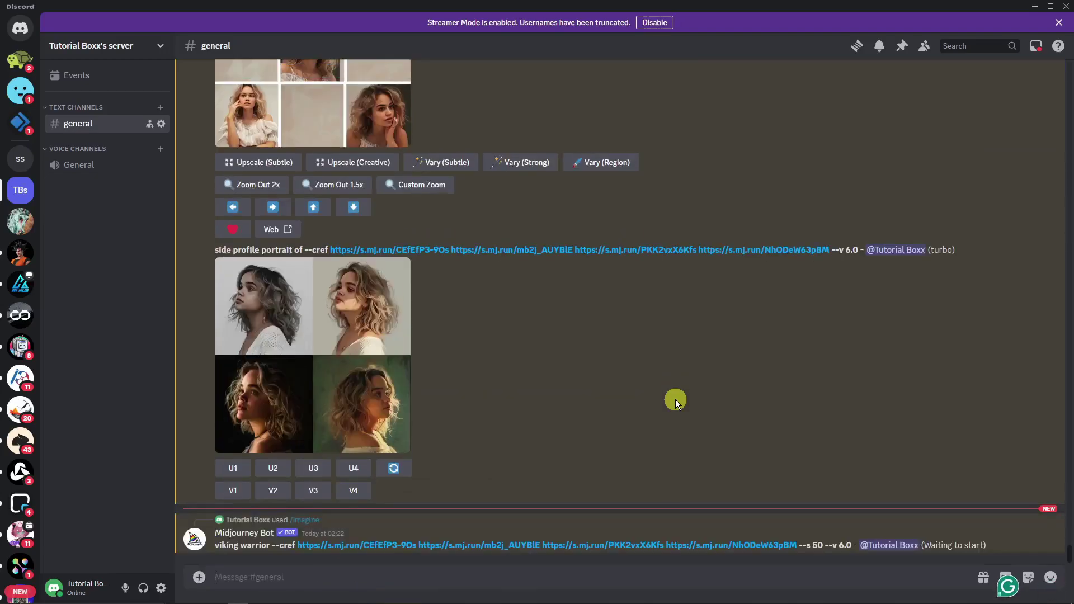
View the newly generated side profile portrait grid enlarged.
scroll(680, 401, up, 5)
click(350, 471)
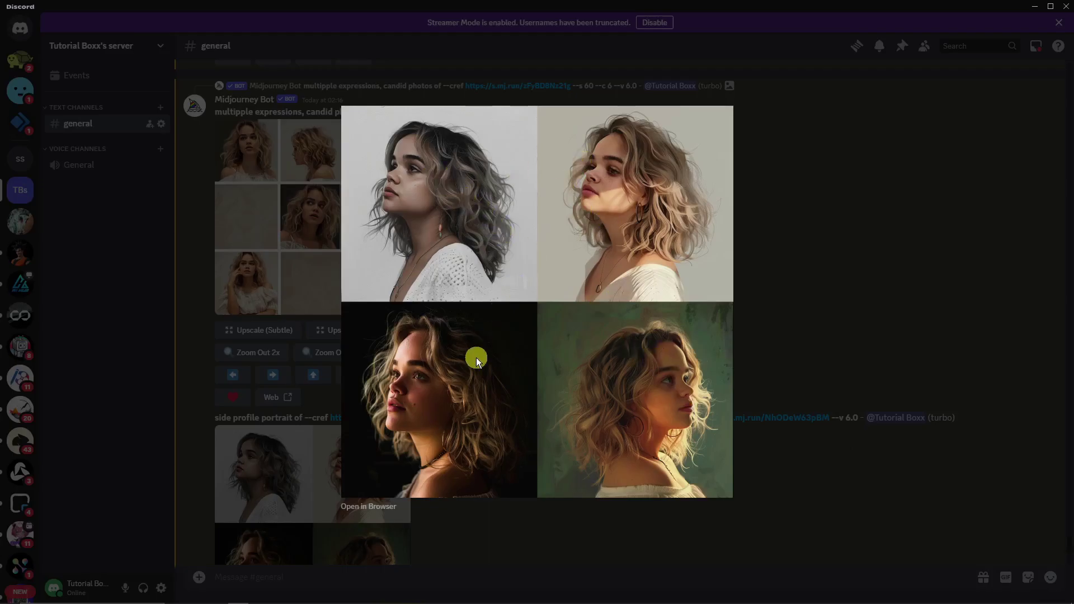
View the newly generated viking warrior grid enlarged, including its finished version.
click(858, 254)
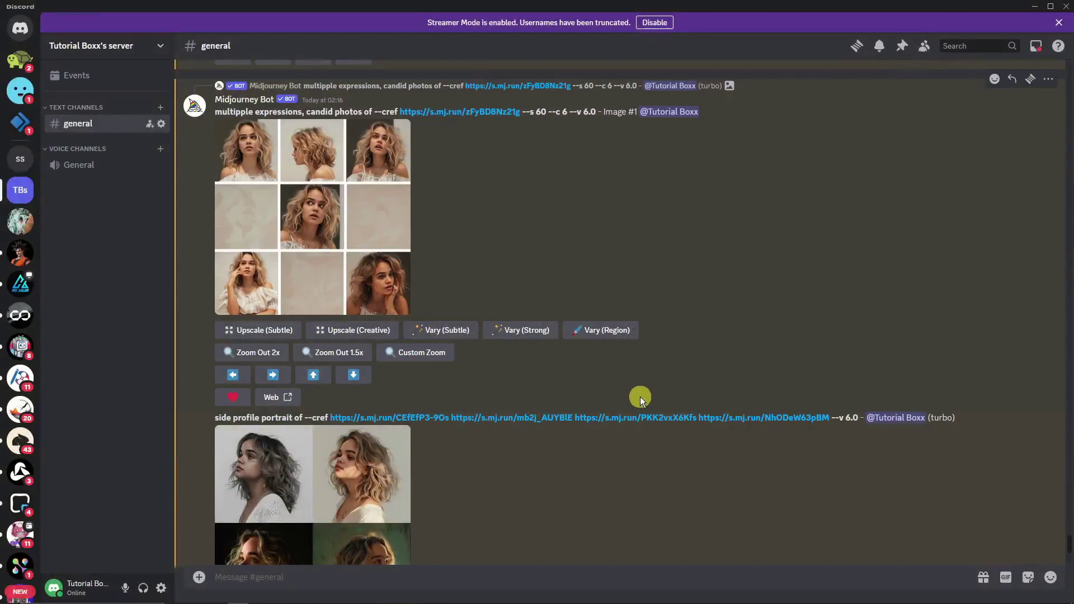
scroll(640, 397, down, 6)
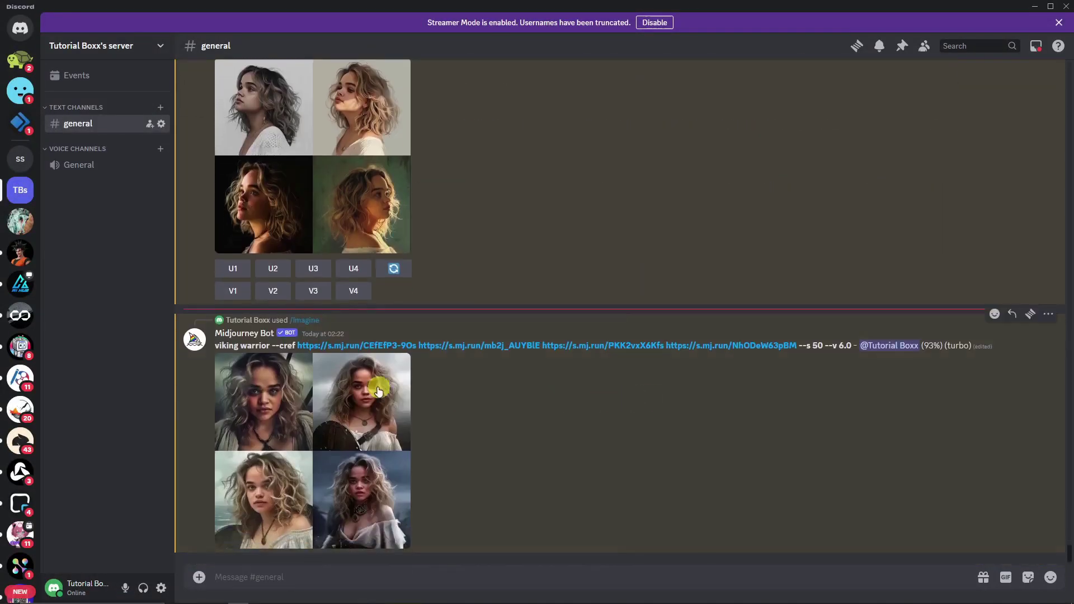
click(378, 390)
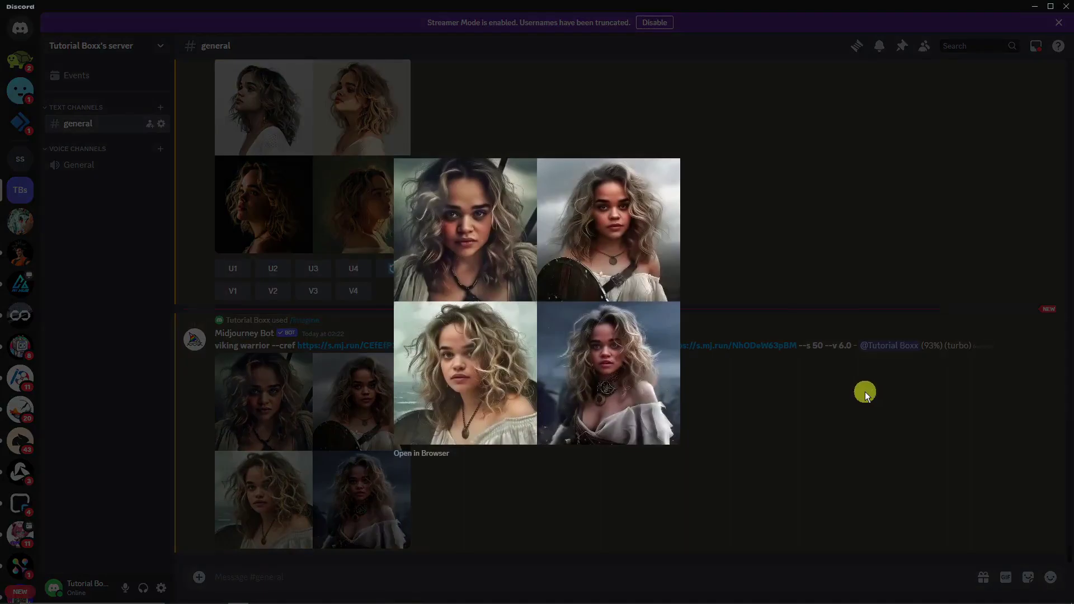
click(865, 391)
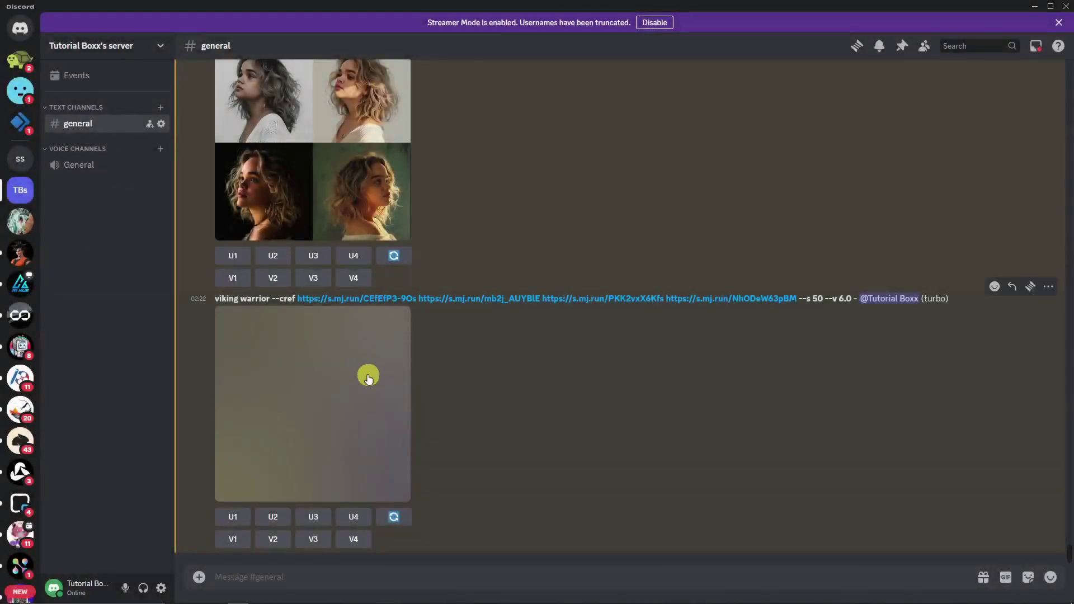
click(367, 374)
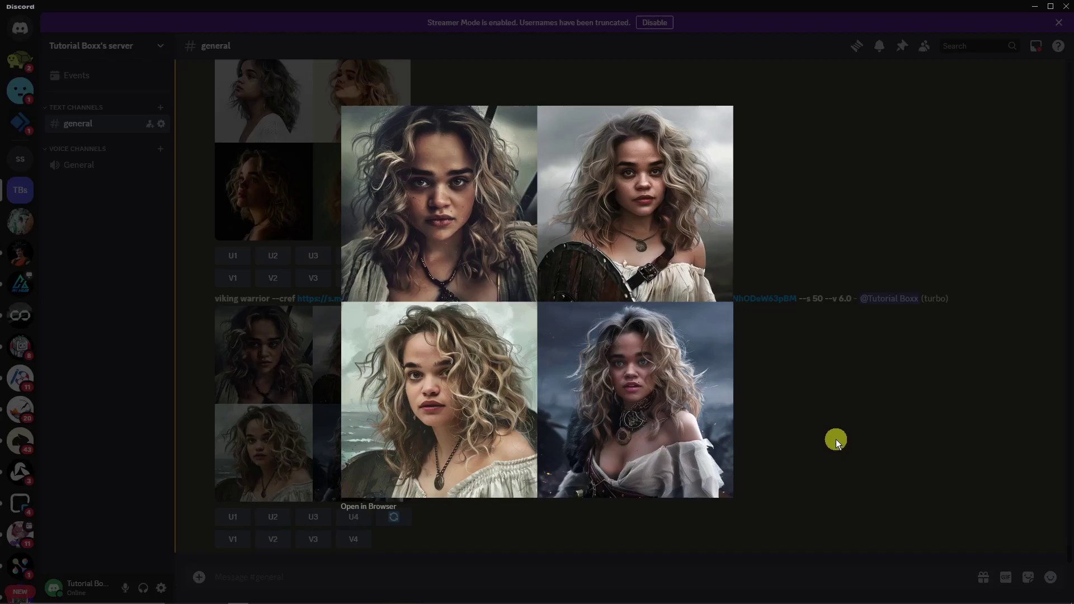
click(835, 439)
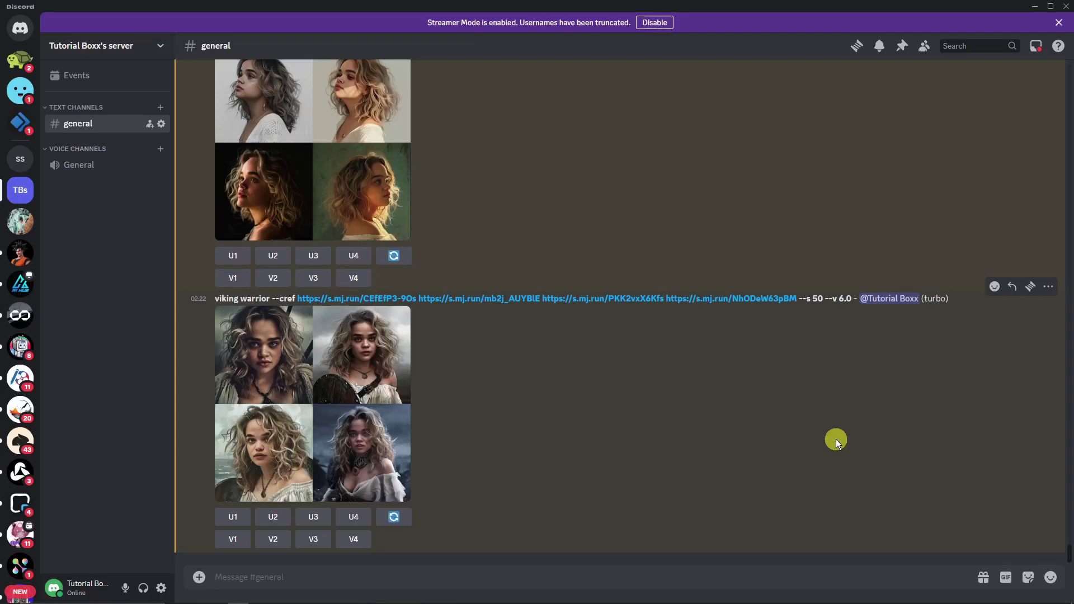
Generate an image with /imagine using the prompt "two women pirates --cref" followed by the stored curly-haired character's custom option.
text(/imag)
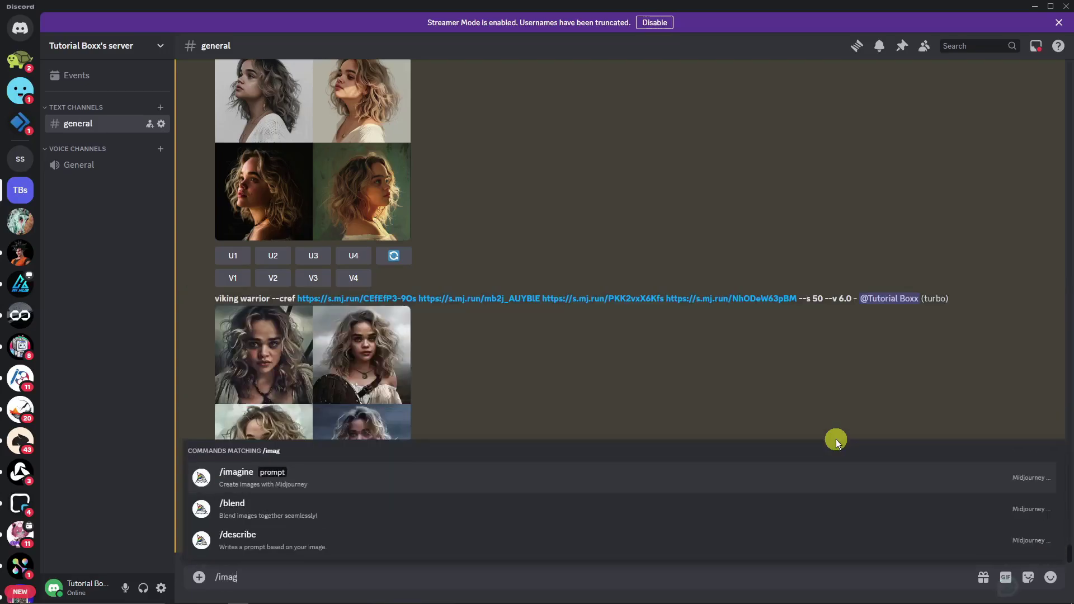
key(Return)
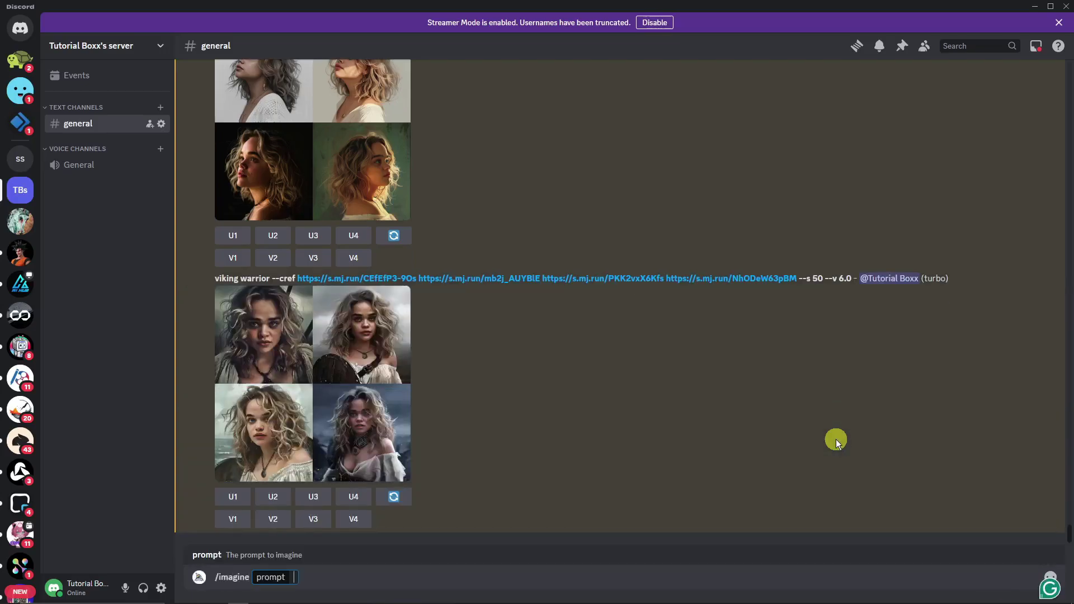
text(two wome)
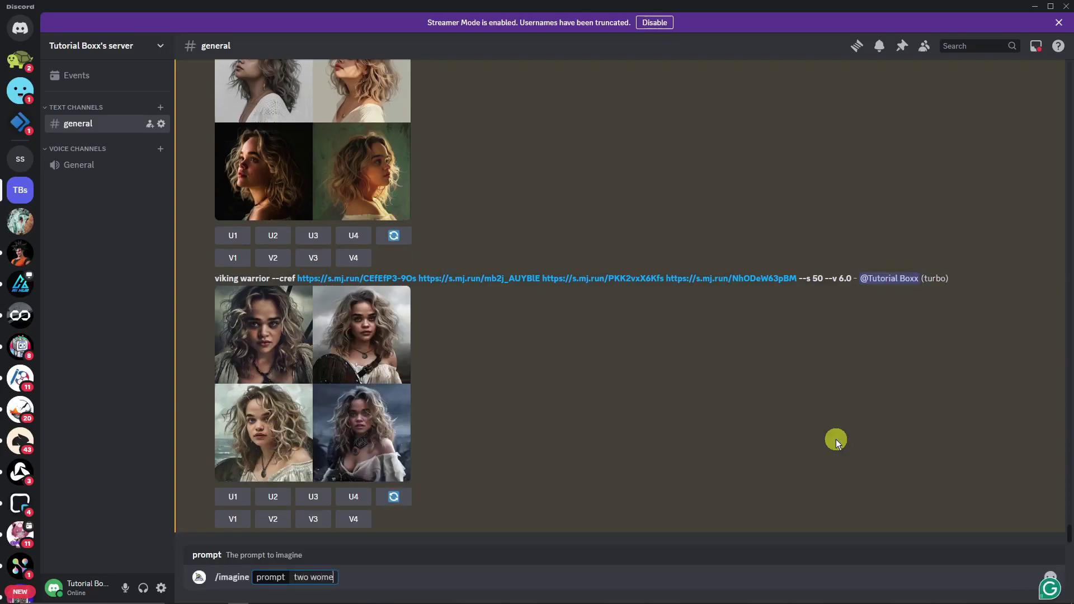
text(n pirates )
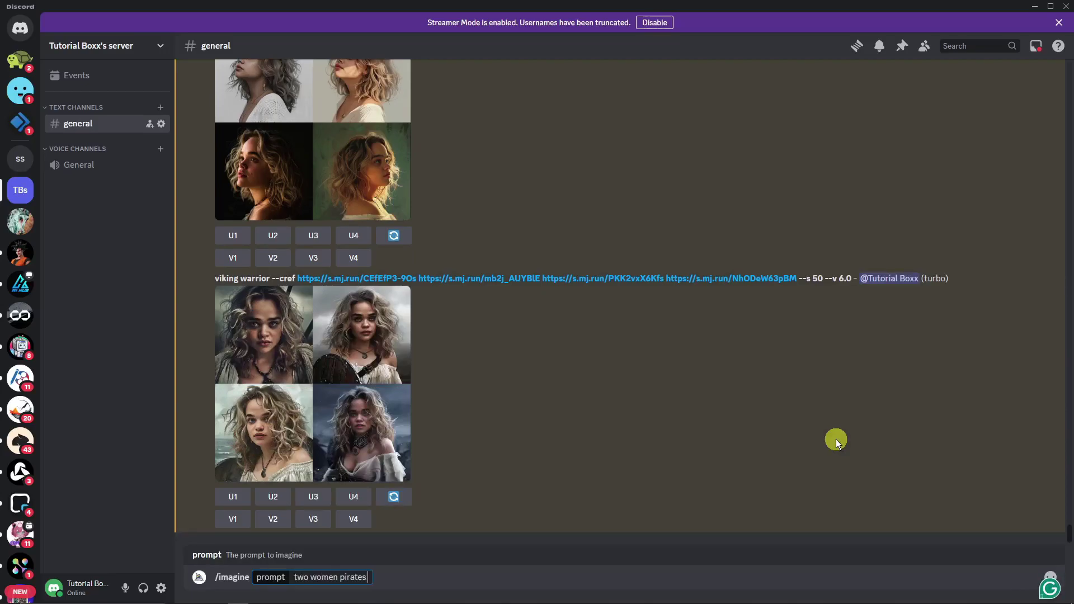
text(--cref)
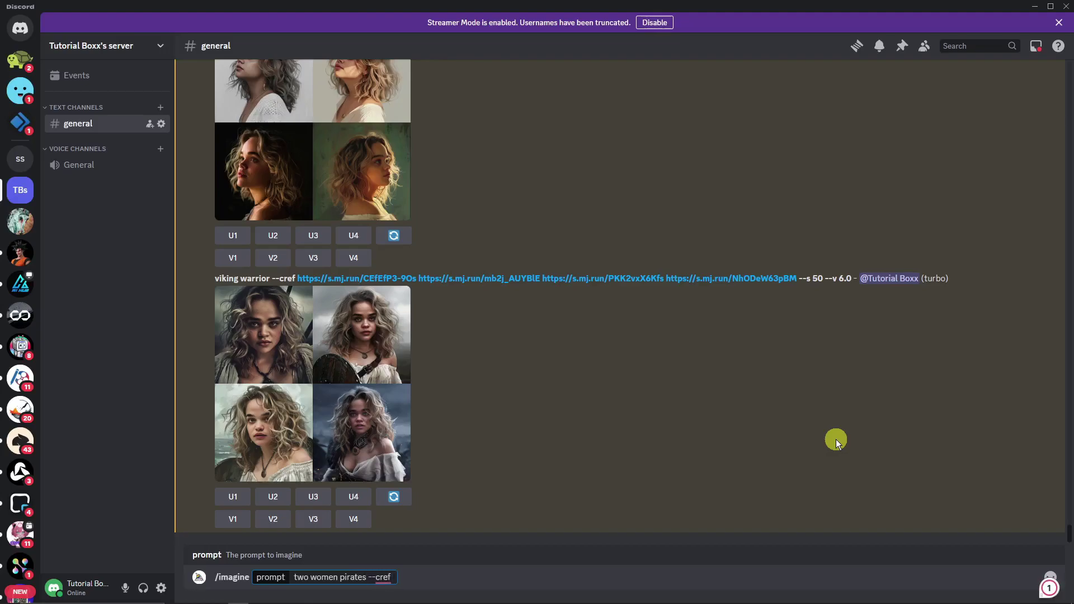
scroll(653, 468, up, 15)
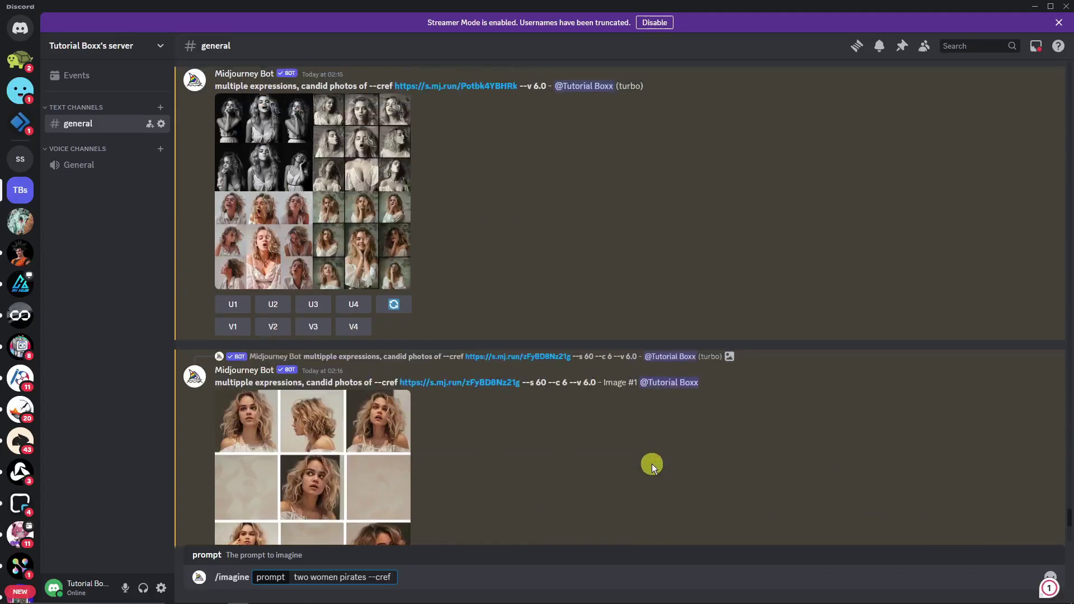
scroll(652, 464, up, 5)
text(-)
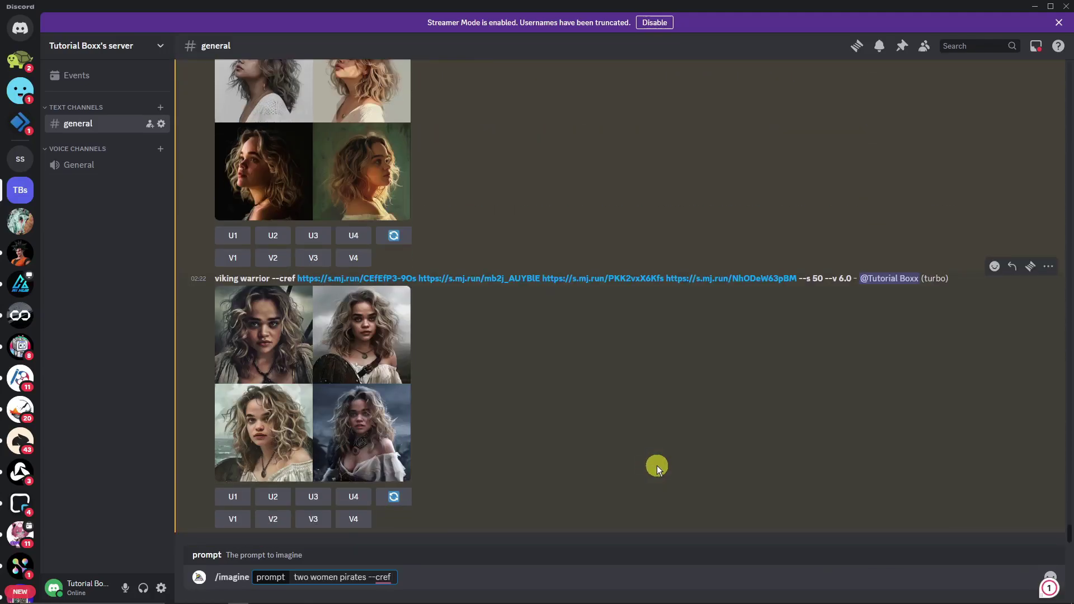
text(-Kay)
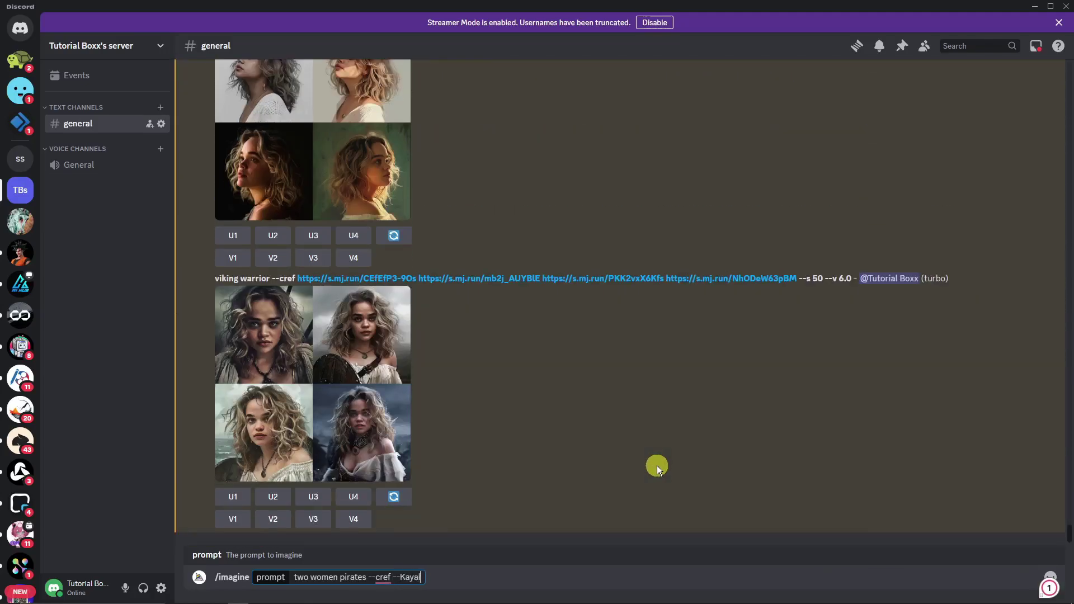
text(la)
key(Return)
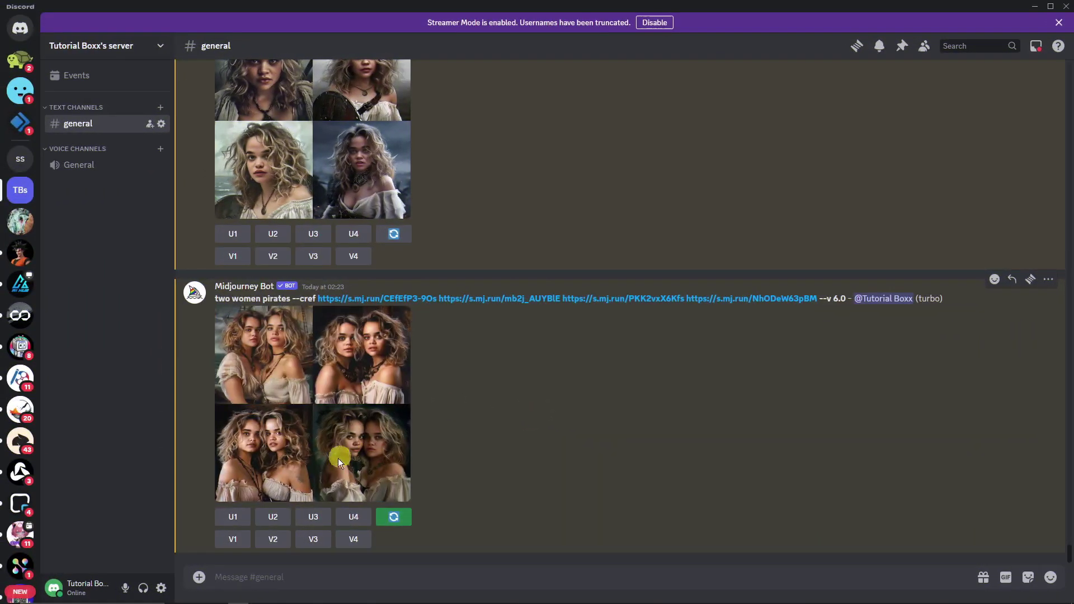
View the newly generated two women pirates grid enlarged.
click(425, 571)
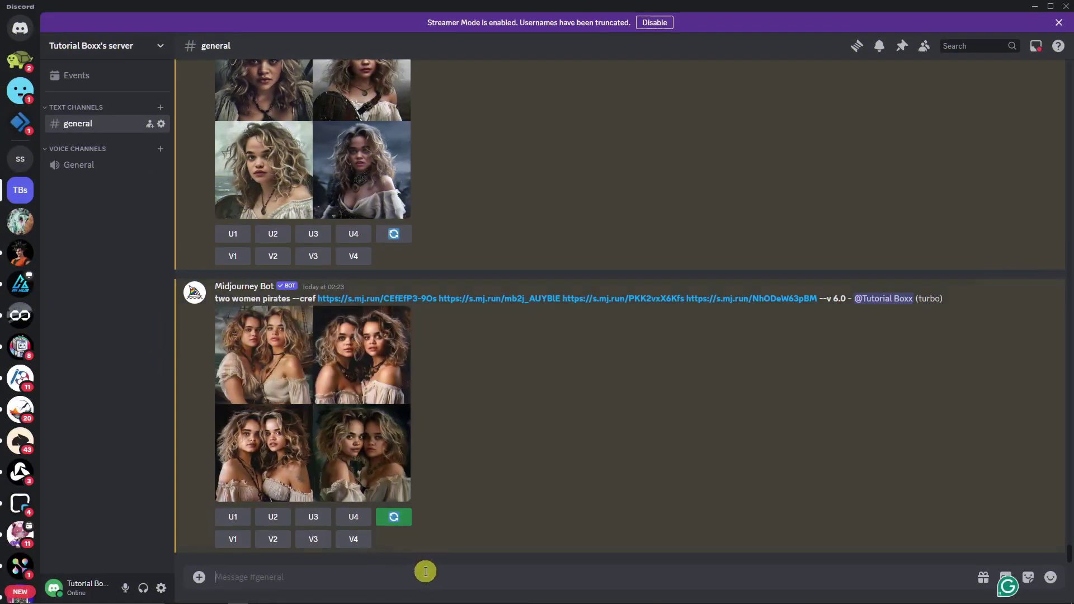
click(334, 409)
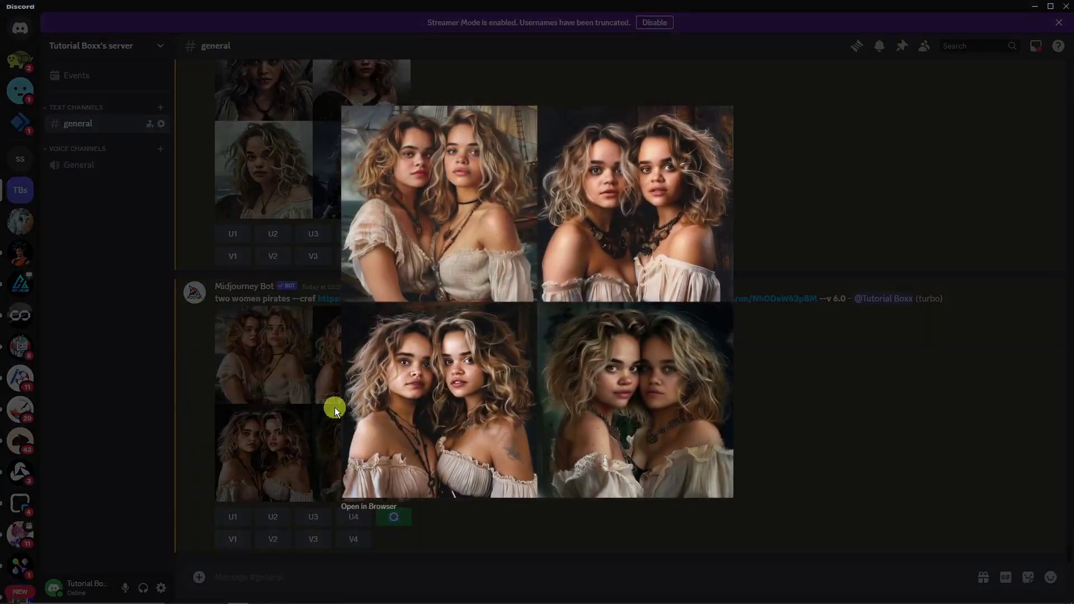
click(813, 350)
click(320, 381)
click(822, 361)
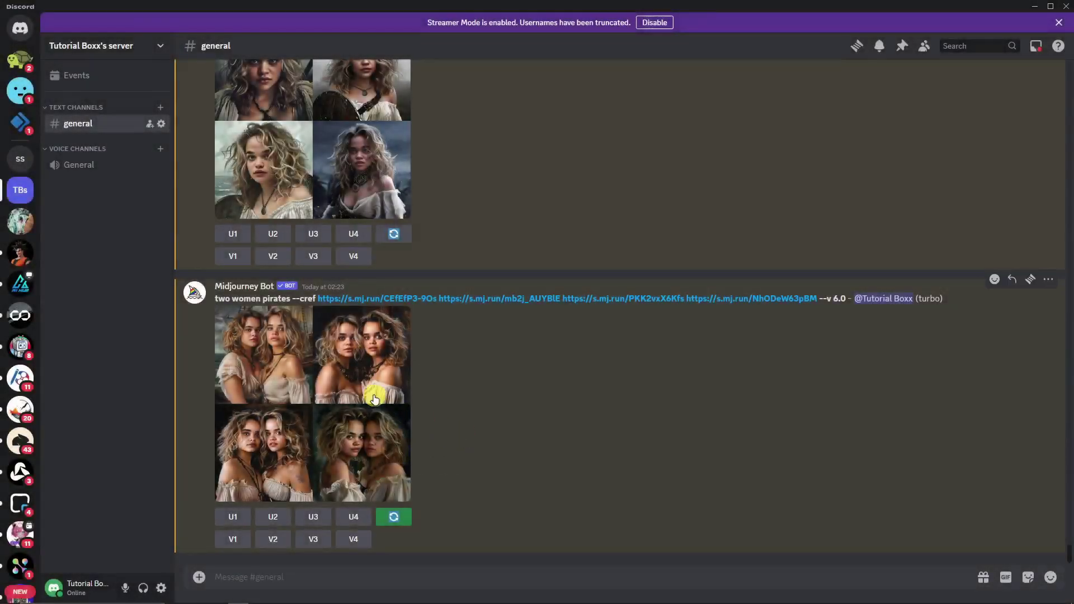
click(374, 395)
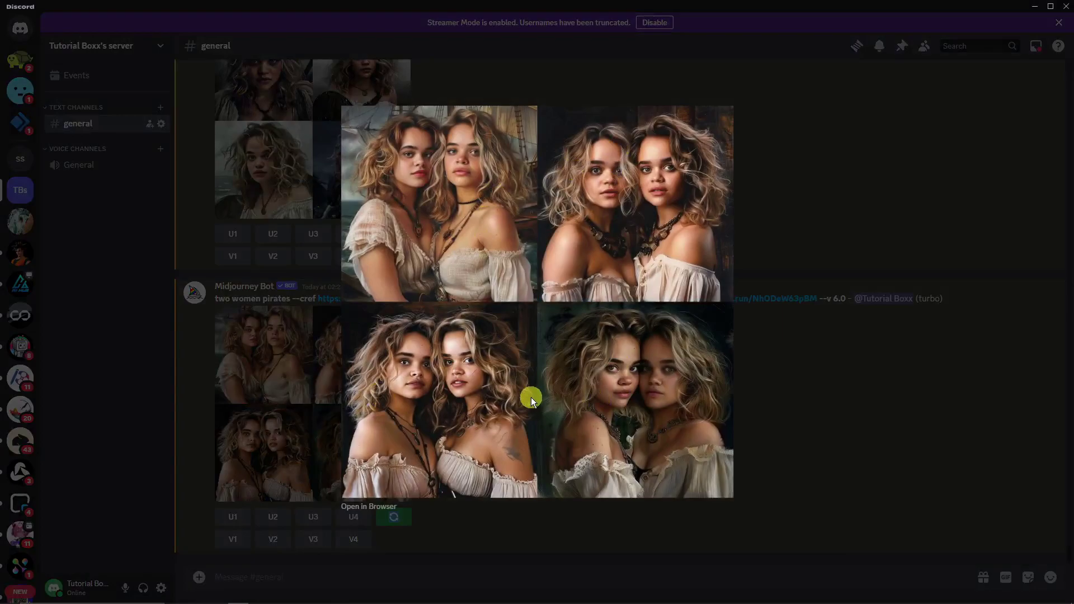
key(Escape)
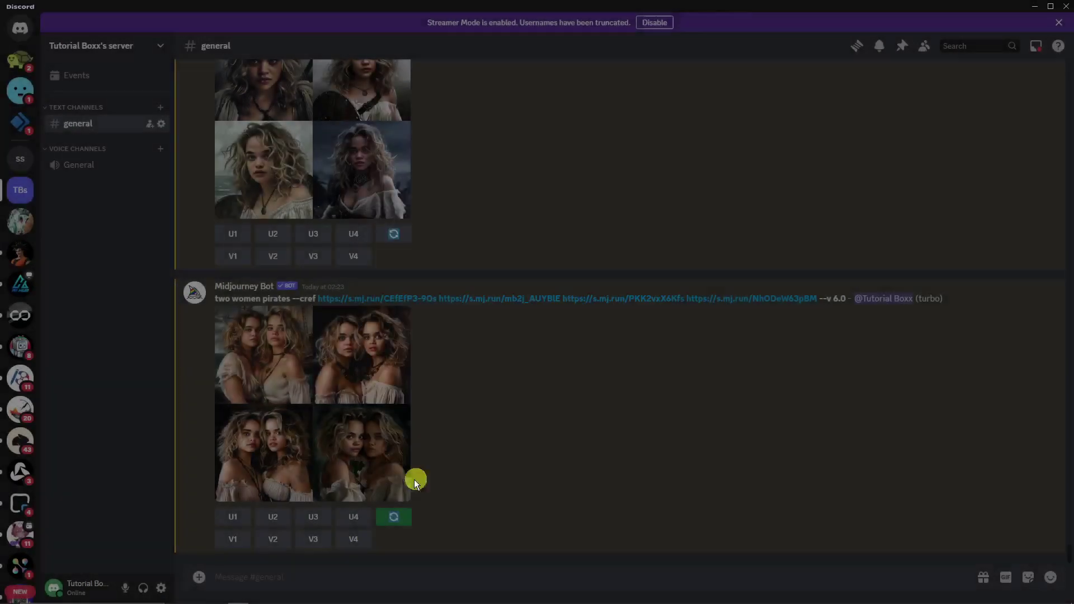
Upscale the first two women pirates image and mark the right woman's head and shoulder area for Vary (Region).
click(232, 516)
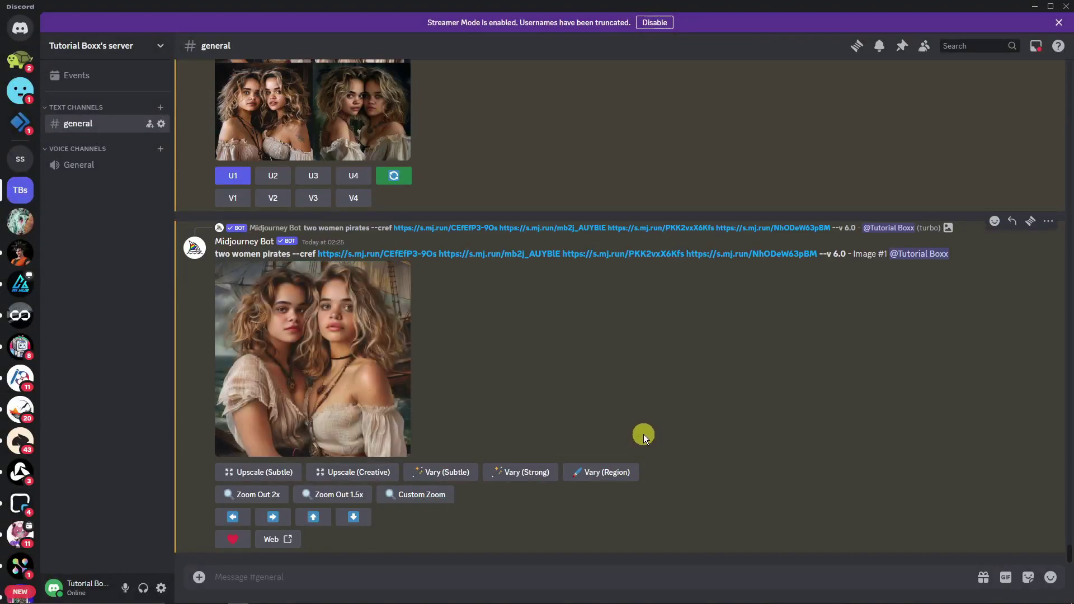
click(611, 472)
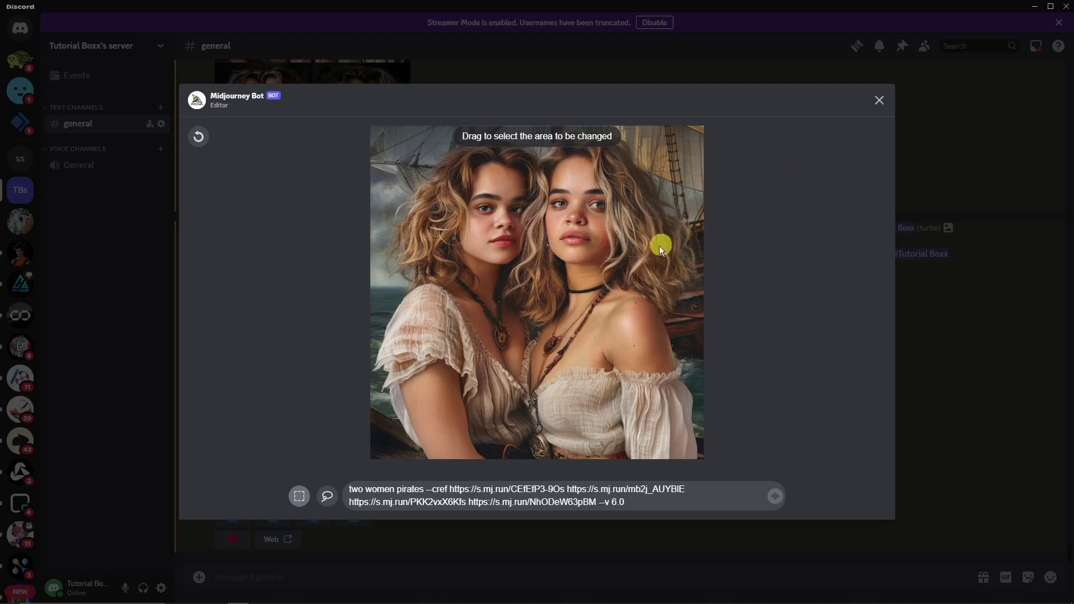
click(301, 501)
mouse_move(539, 128)
mouse_down()
mouse_move(613, 212)
mouse_move(655, 330)
mouse_up()
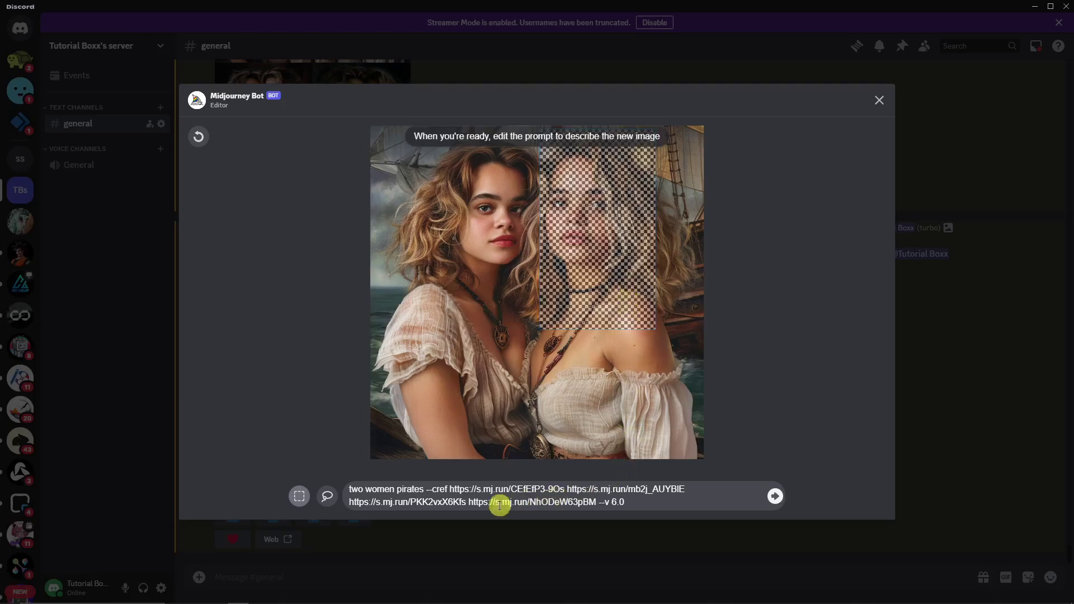
Replace the --cref links in the region prompt with the dark-haired character's custom option, keep --v 6.0, and submit the variation.
drag(450, 491, 597, 504)
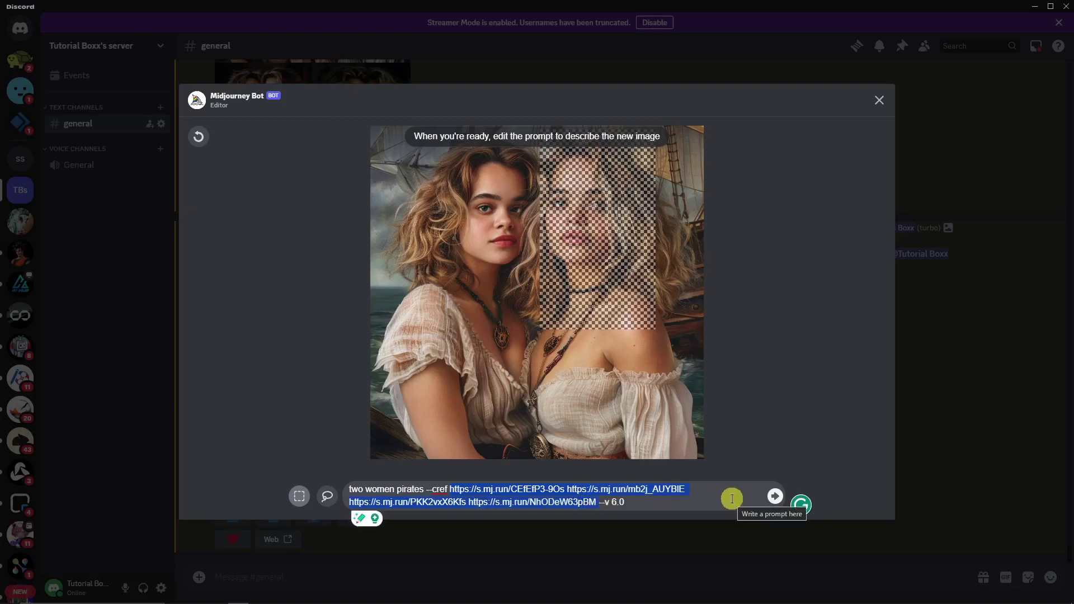
key(BackSpace)
text(--Jen --v 6.0)
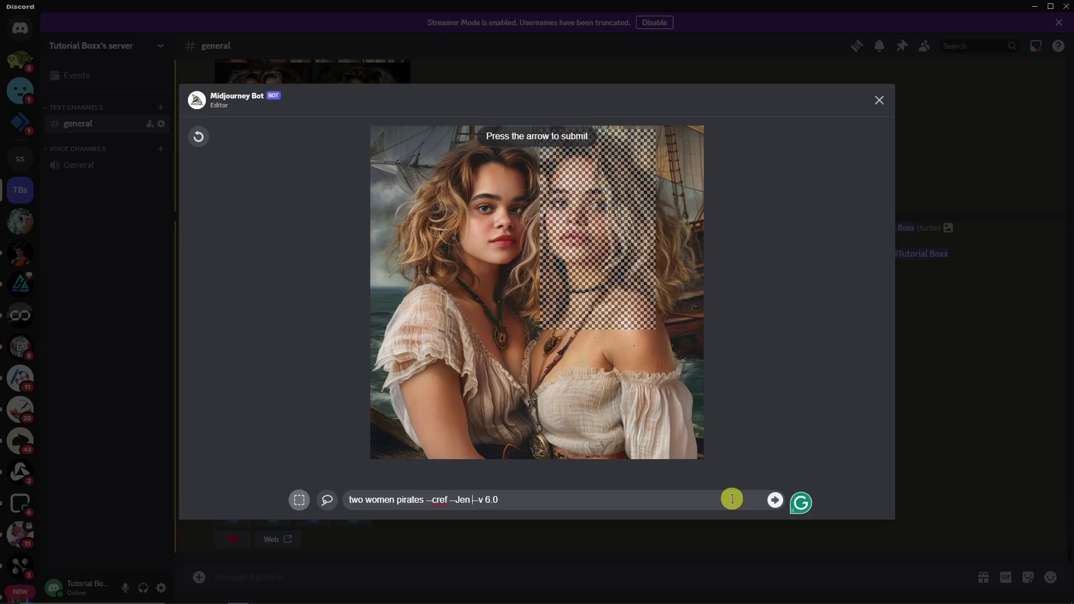
key(Return)
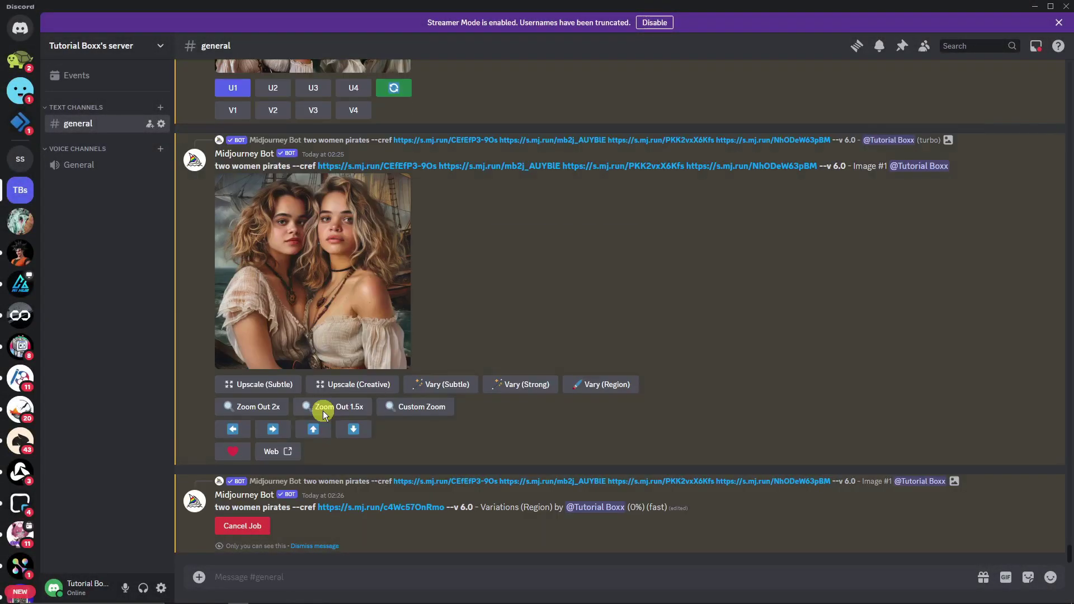
Review the dark-haired woman's reference portrait and the message that stores it as a custom option.
scroll(588, 405, up, 10)
scroll(639, 370, up, 15)
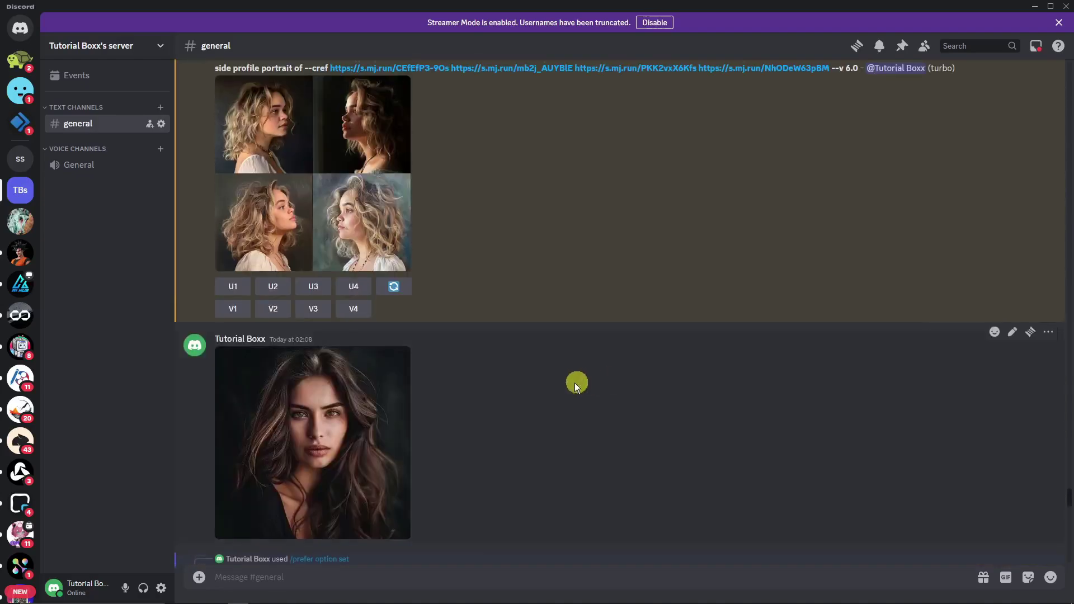
scroll(575, 382, down, 3)
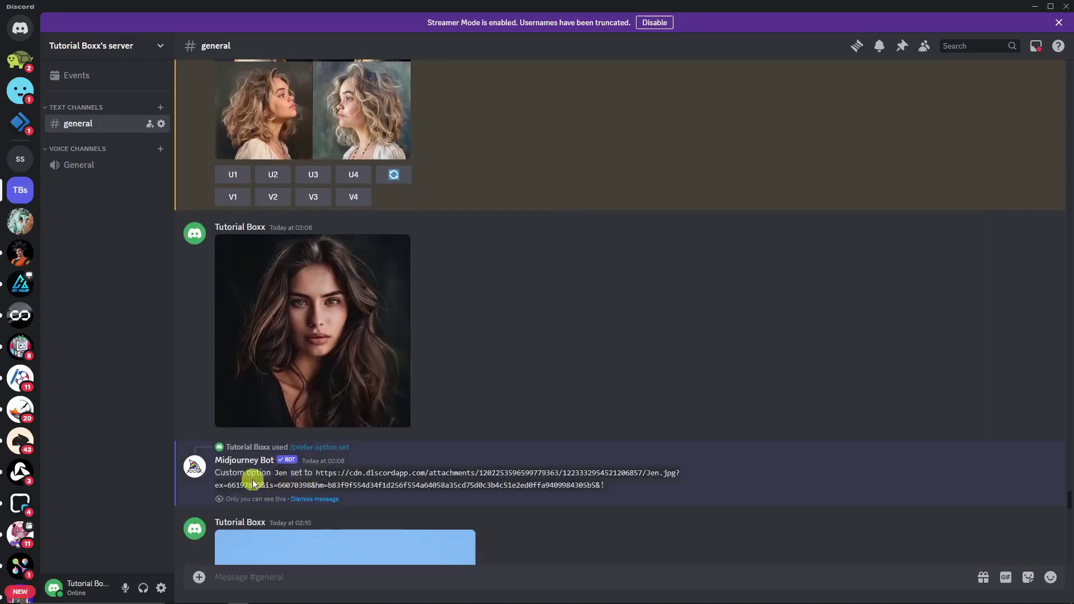
drag(216, 473, 312, 473)
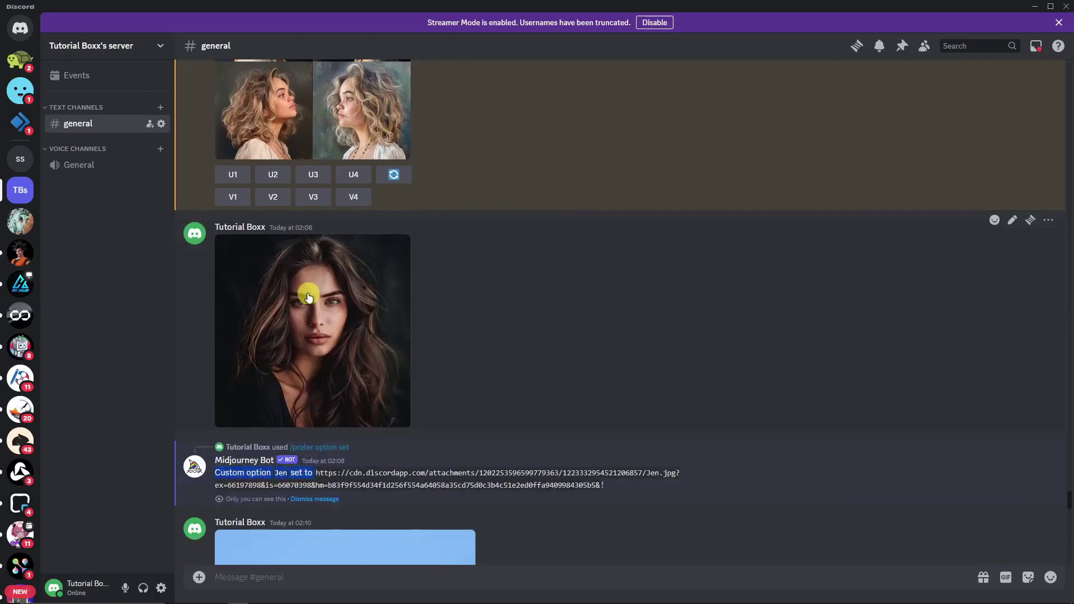
View the newly generated region variation grid of the two women pirates enlarged.
drag(1066, 491, 1065, 556)
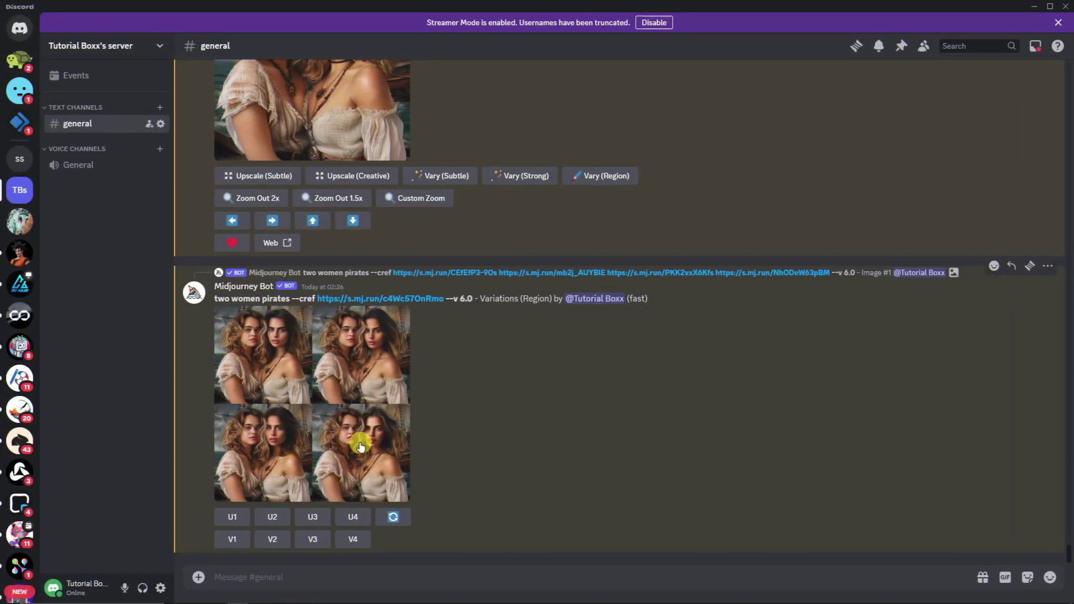
click(361, 446)
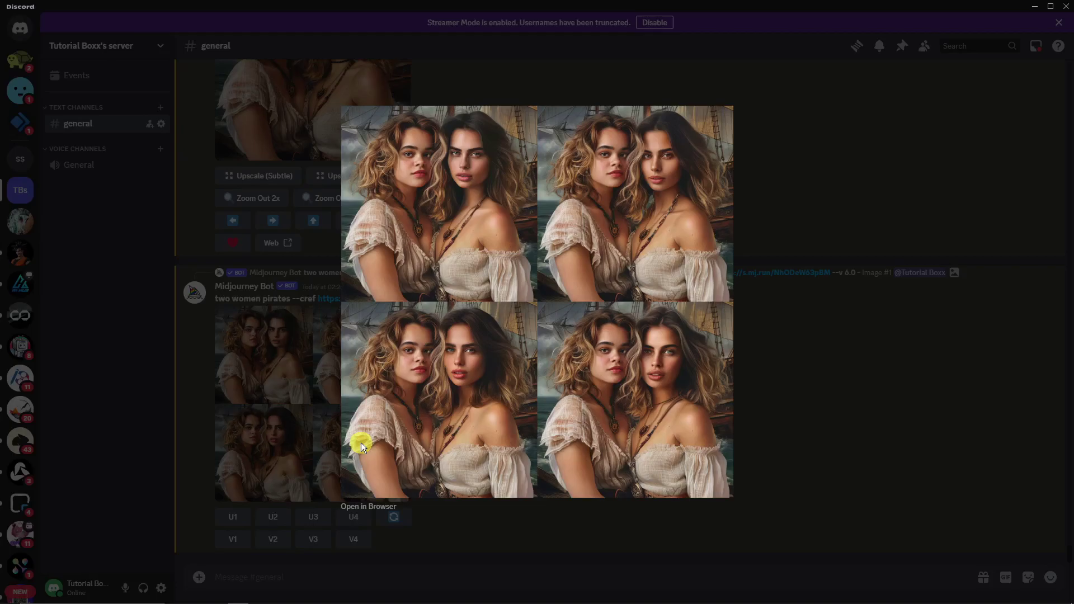
click(986, 315)
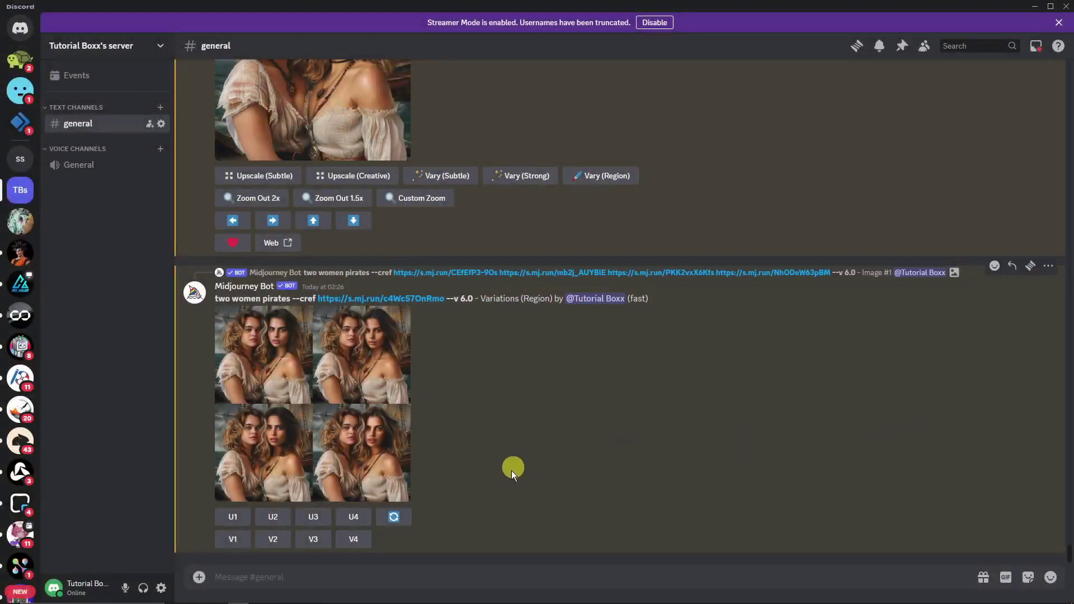
Review the uploaded plain blue and plain red reference images earlier in the channel.
click(477, 579)
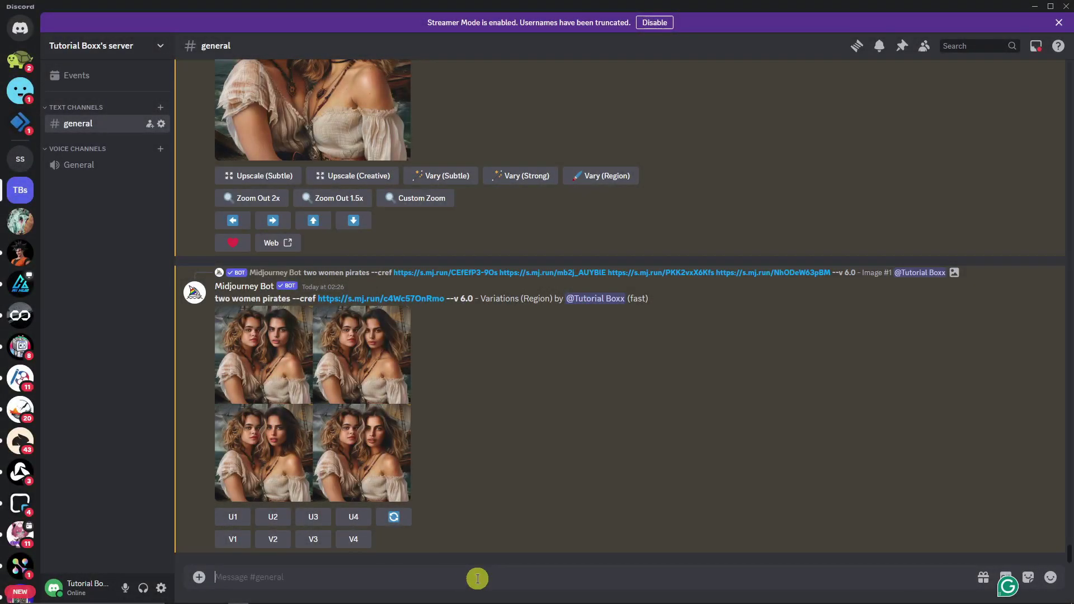
scroll(767, 521, up, 20)
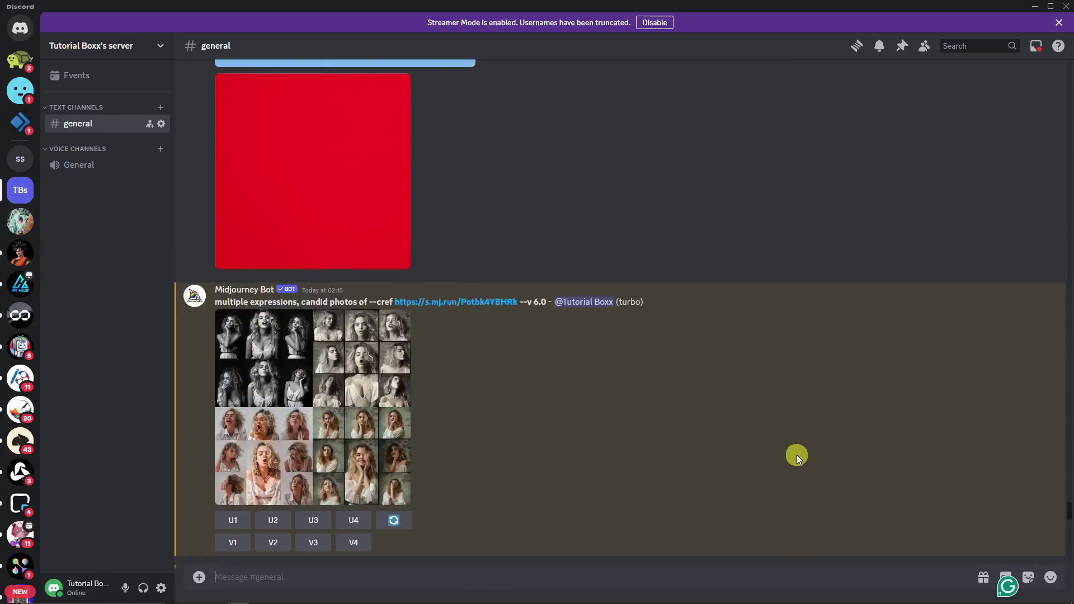
scroll(797, 454, up, 5)
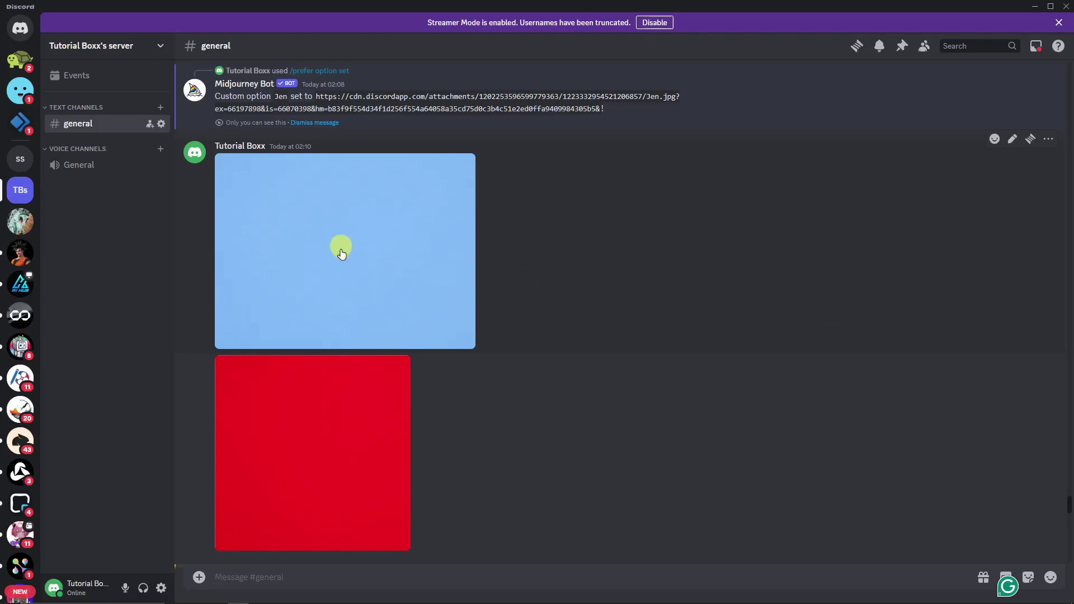
scroll(350, 291, down, 2)
scroll(351, 291, up, 3)
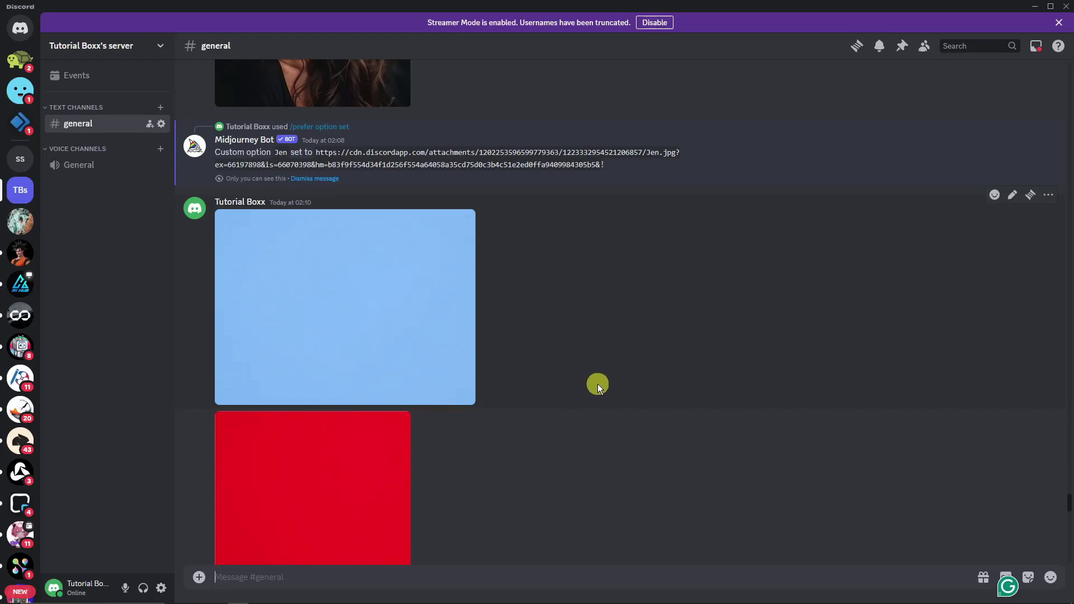
scroll(486, 389, down, 15)
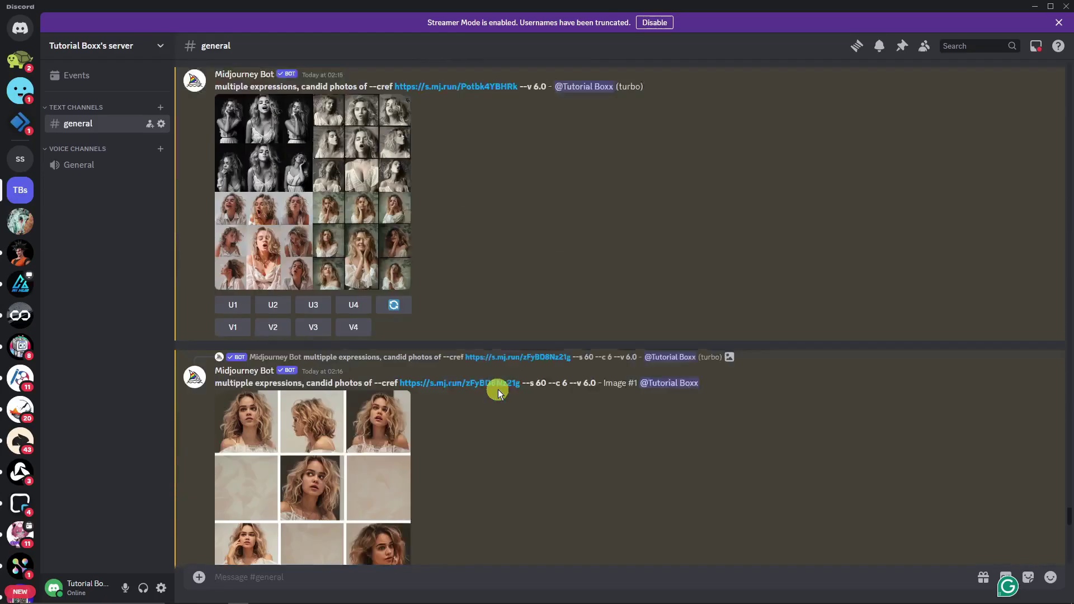
scroll(628, 434, down, 10)
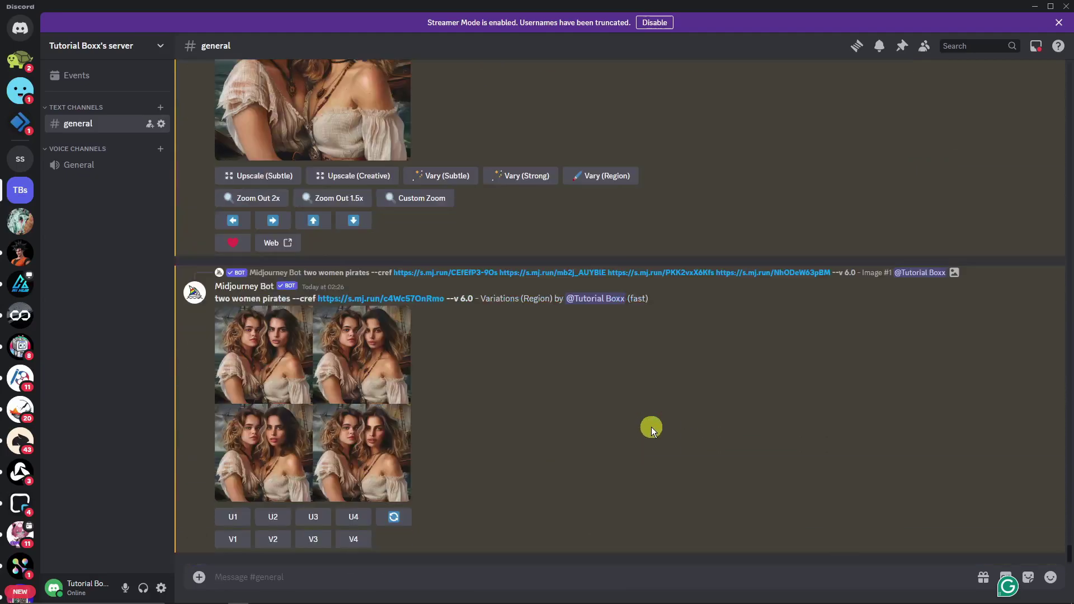
scroll(1061, 506, up, 15)
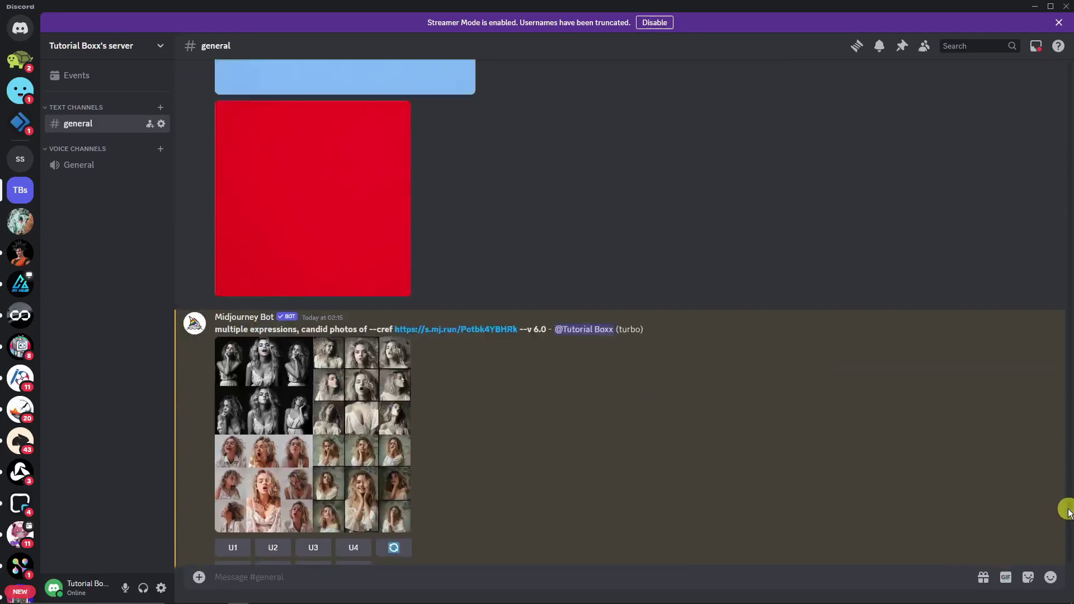
scroll(1064, 509, up, 2)
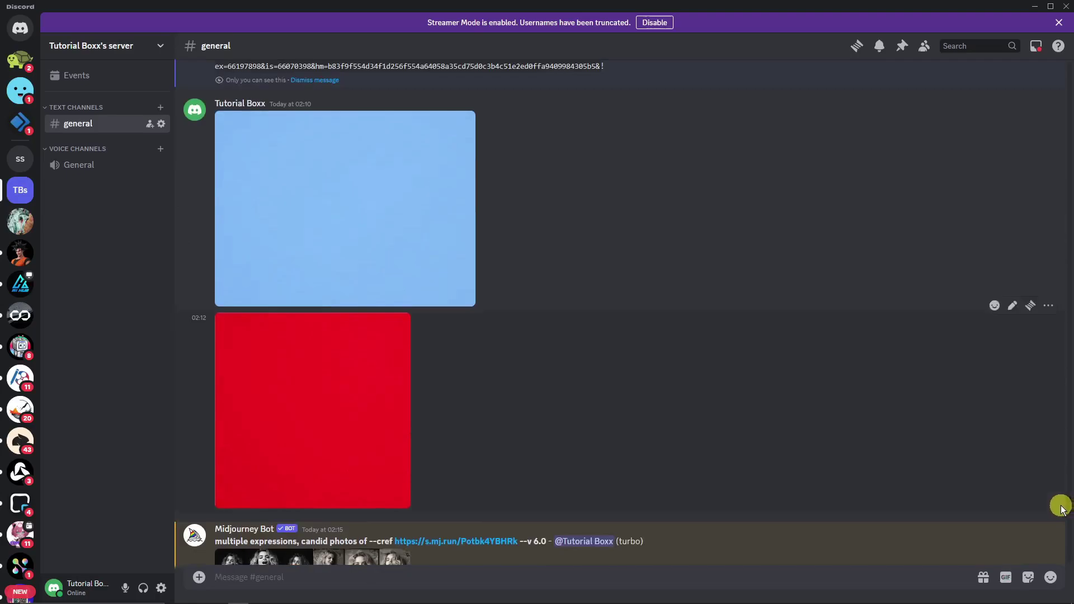
Write an /imagine prompt reading "a knight in blue armor --cref".
click(459, 574)
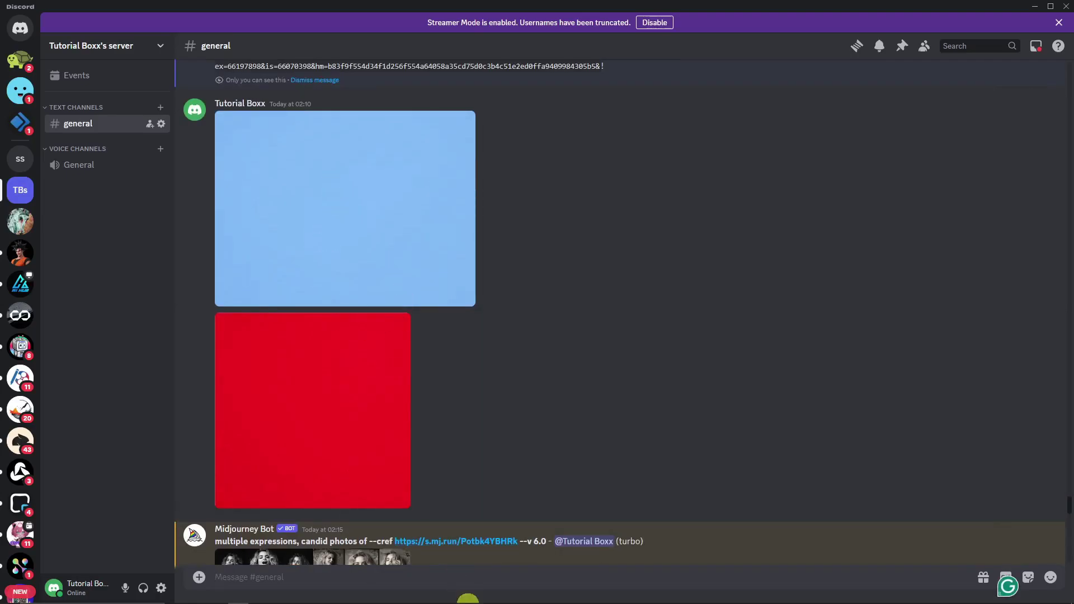
text(/im)
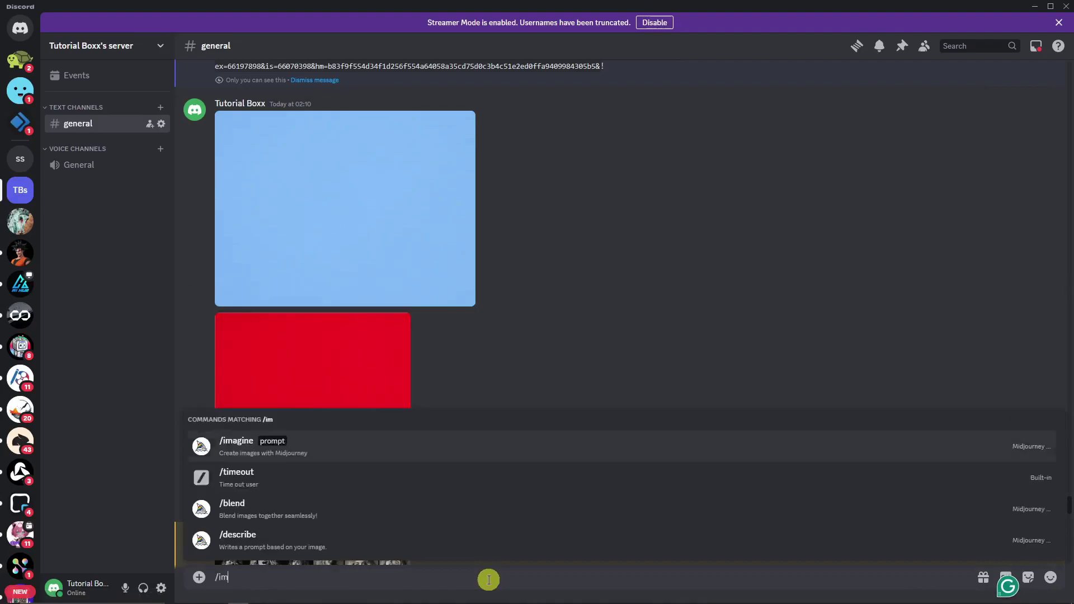
key(Tab)
text(a kni)
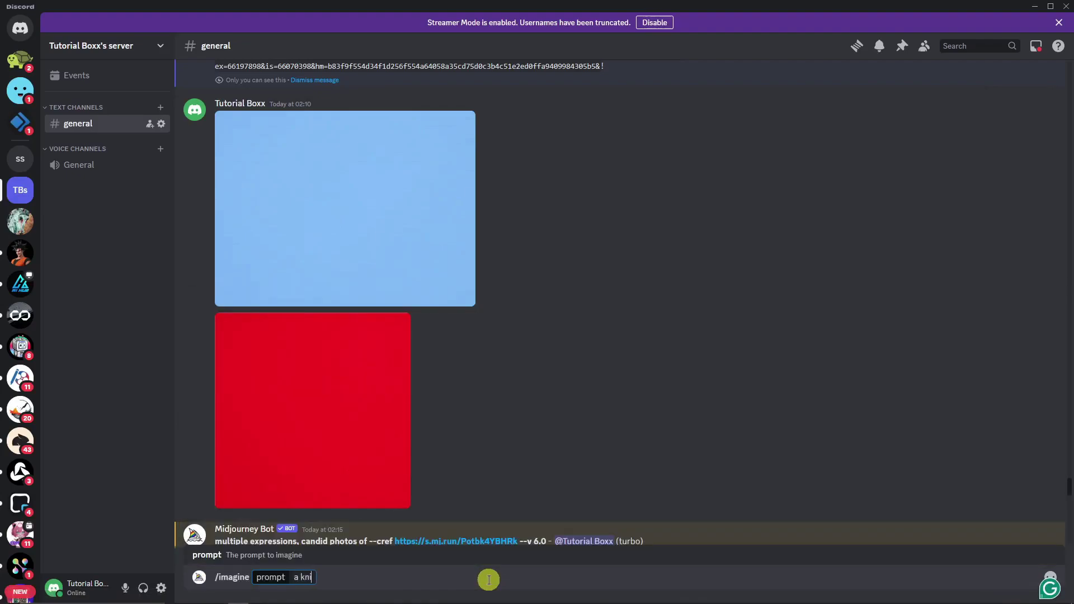
text(ght in blue armor --cref)
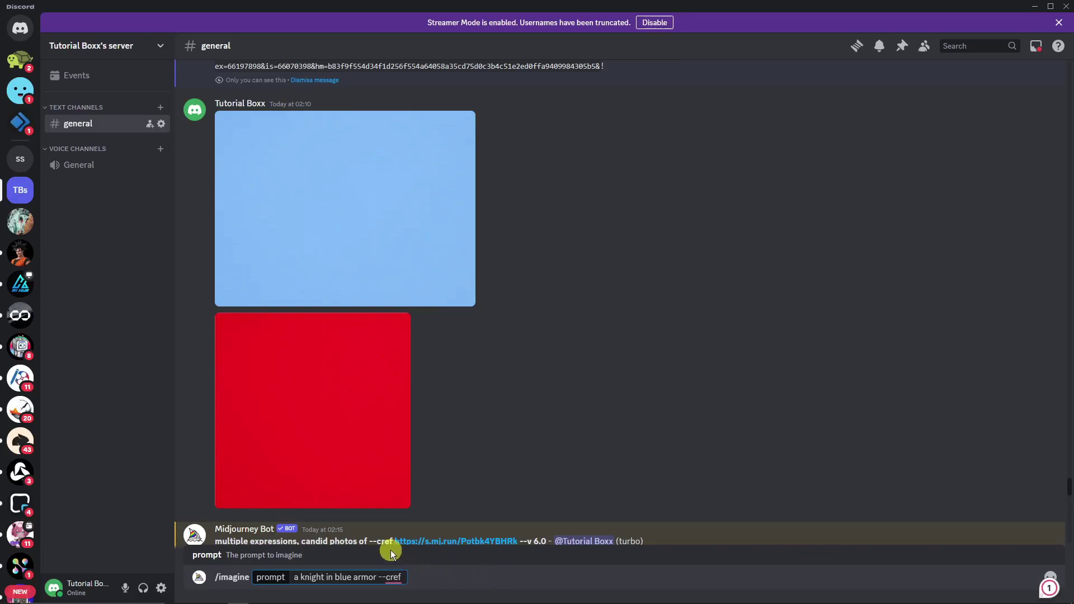
Add the plain blue image's link as the --cref reference in the blue knight prompt and submit it.
drag(329, 233, 408, 576)
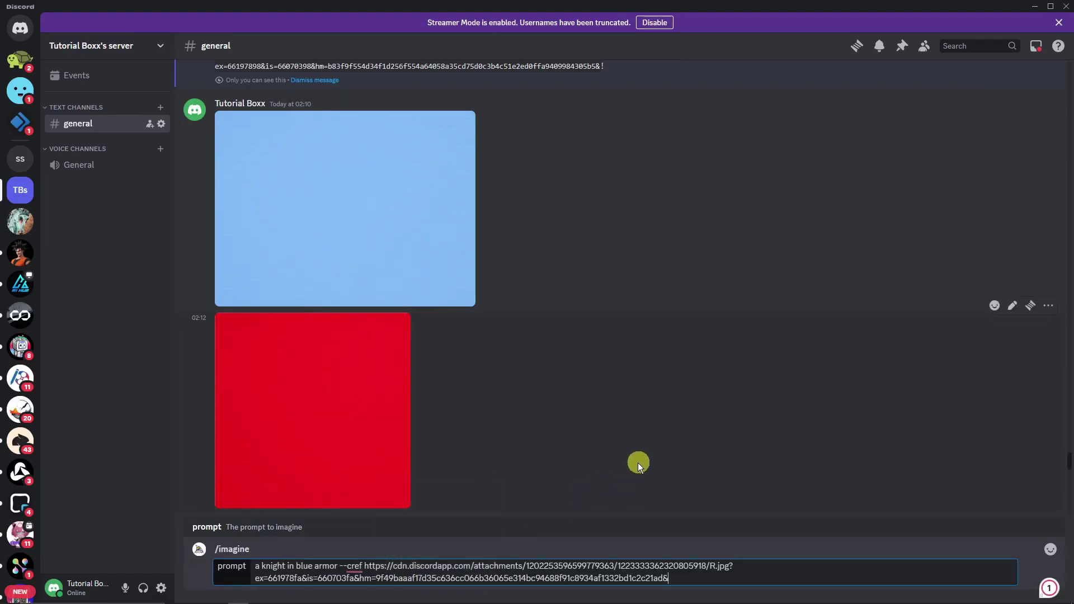
drag(295, 569, 667, 584)
click(423, 566)
click(806, 580)
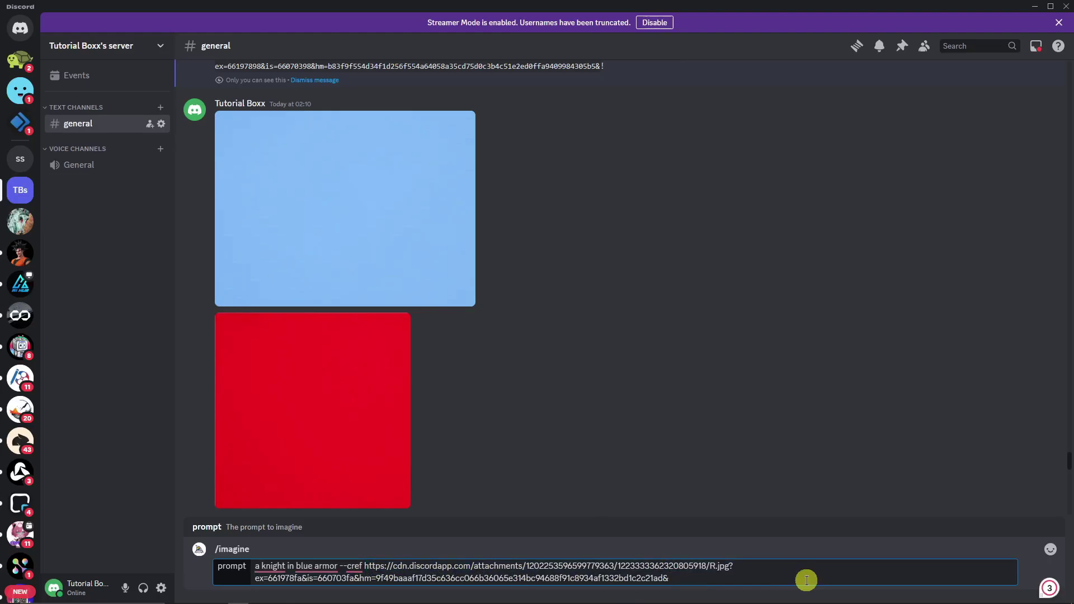
key(Return)
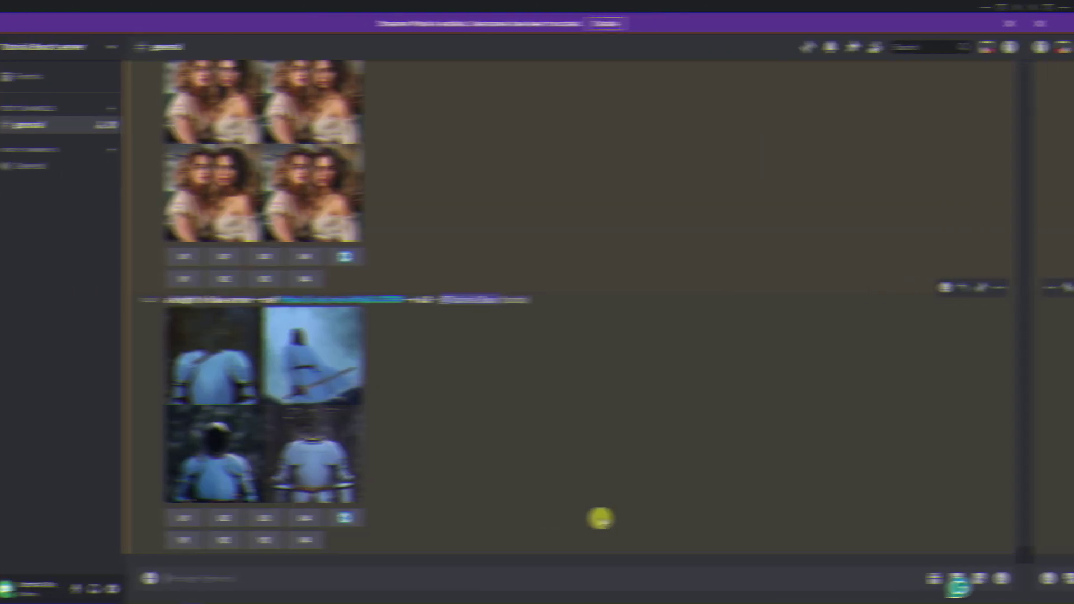
View the generated blue armor knight grid enlarged and look back through the channel's earlier images.
click(386, 439)
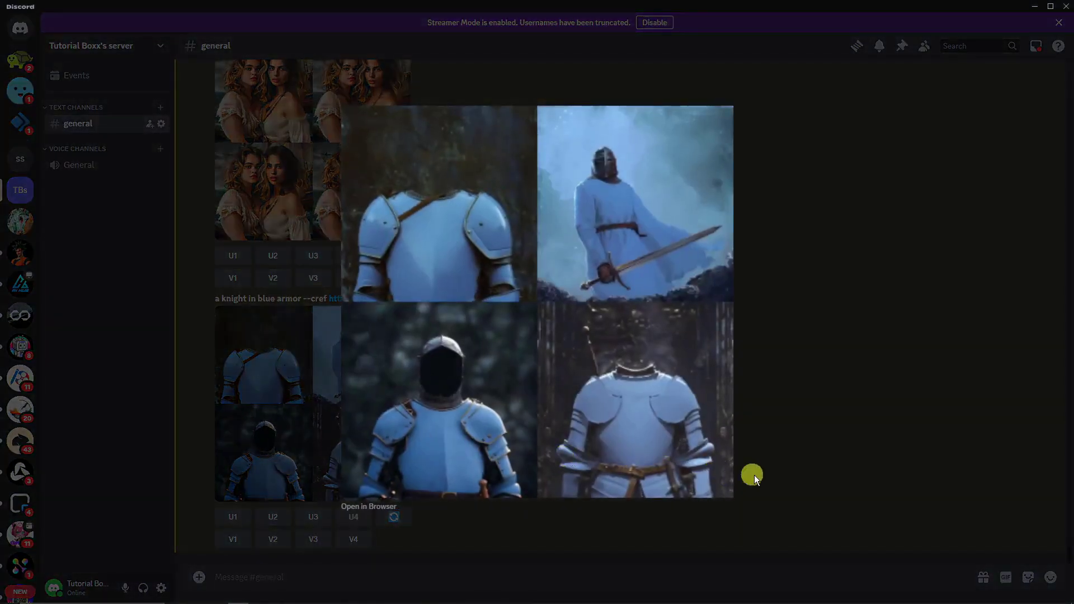
click(801, 483)
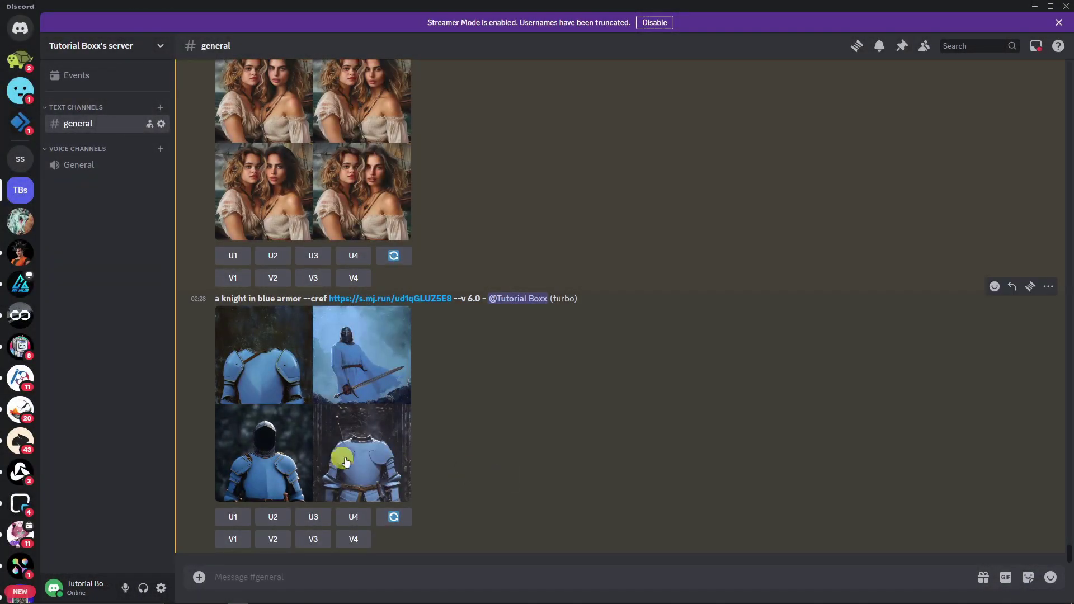
click(374, 445)
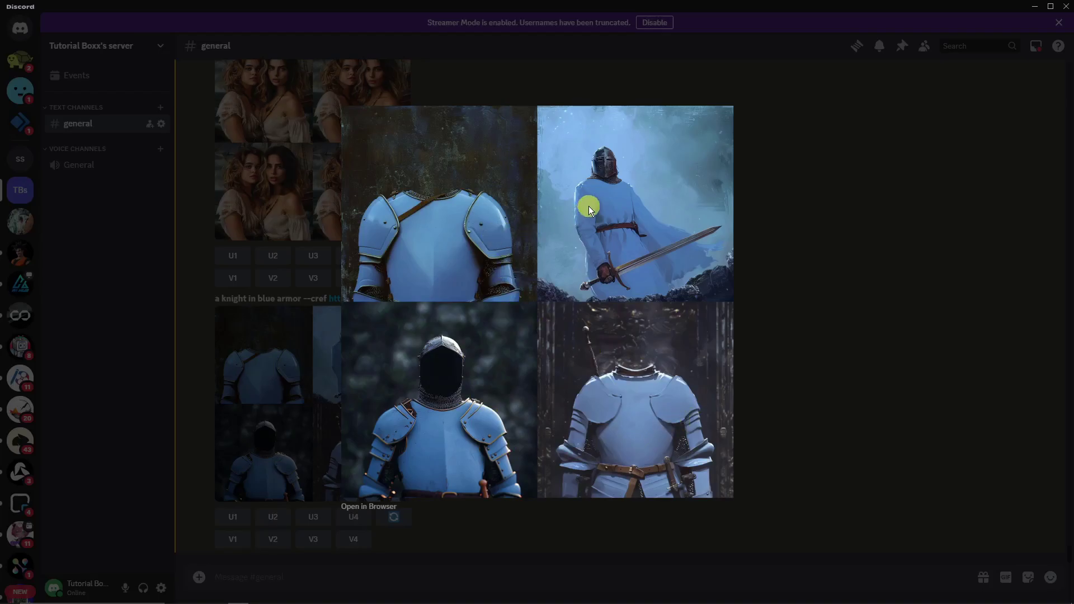
key(Escape)
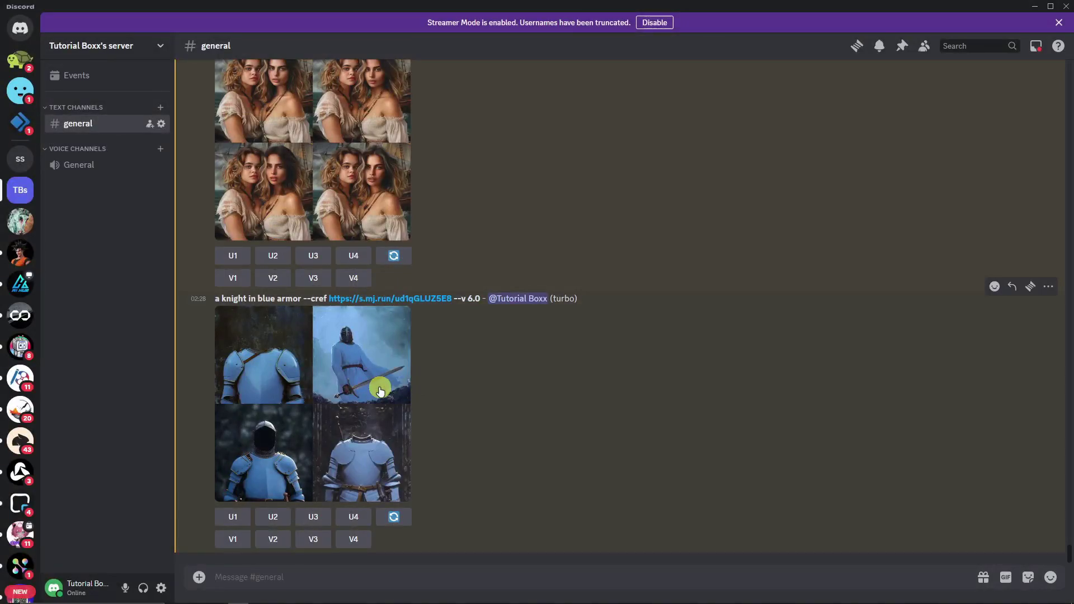
scroll(378, 462, up, 15)
scroll(379, 462, down, 15)
Write a new /imagine prompt reading "a knight in red armod --cref".
click(413, 582)
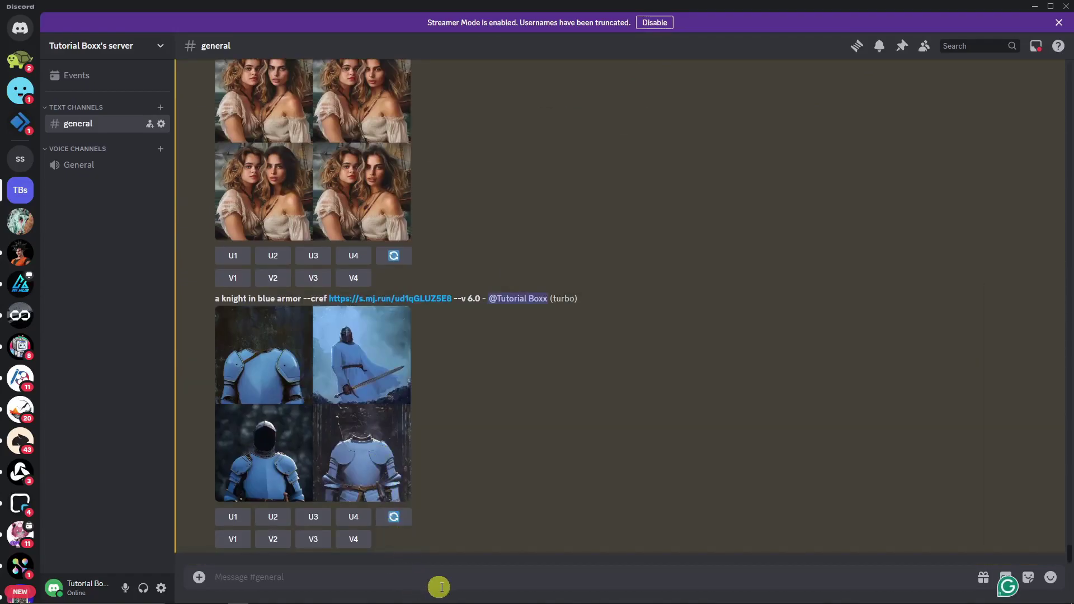
scroll(571, 478, up, 8)
scroll(571, 479, up, 15)
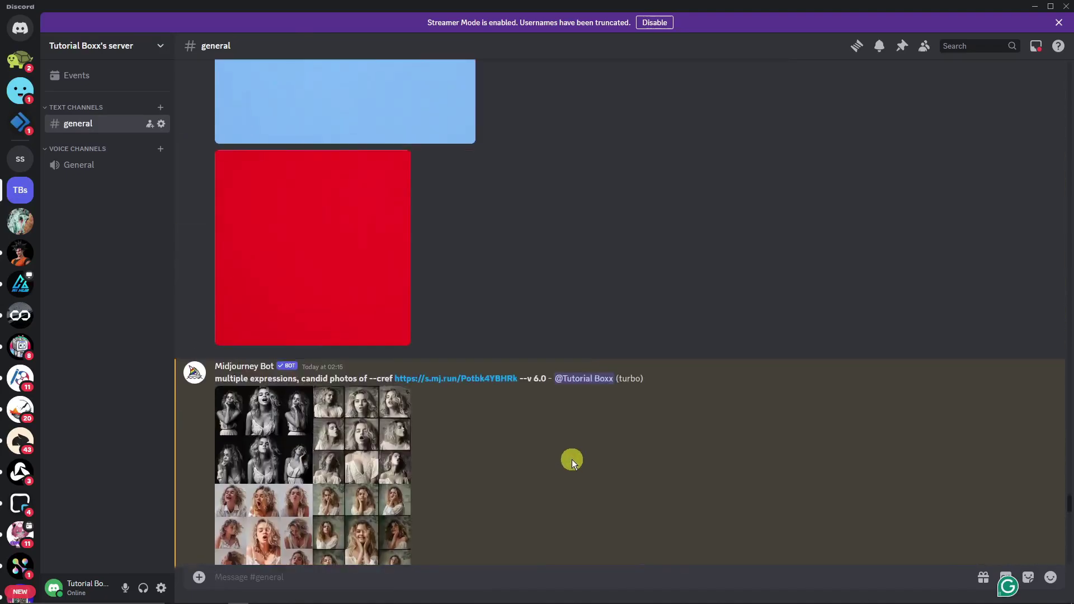
text(/)
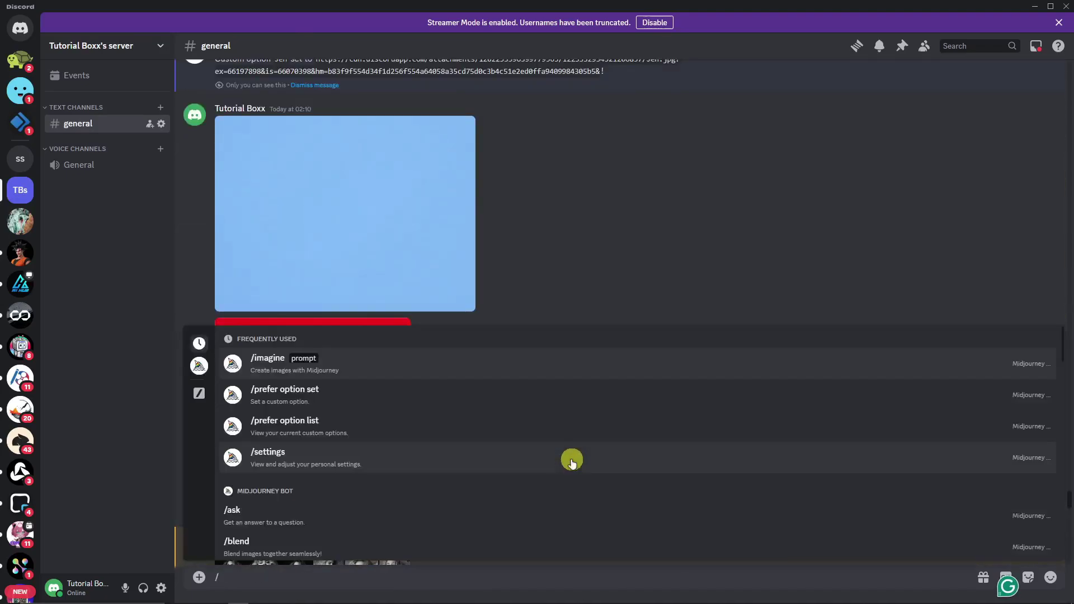
text(iamgi)
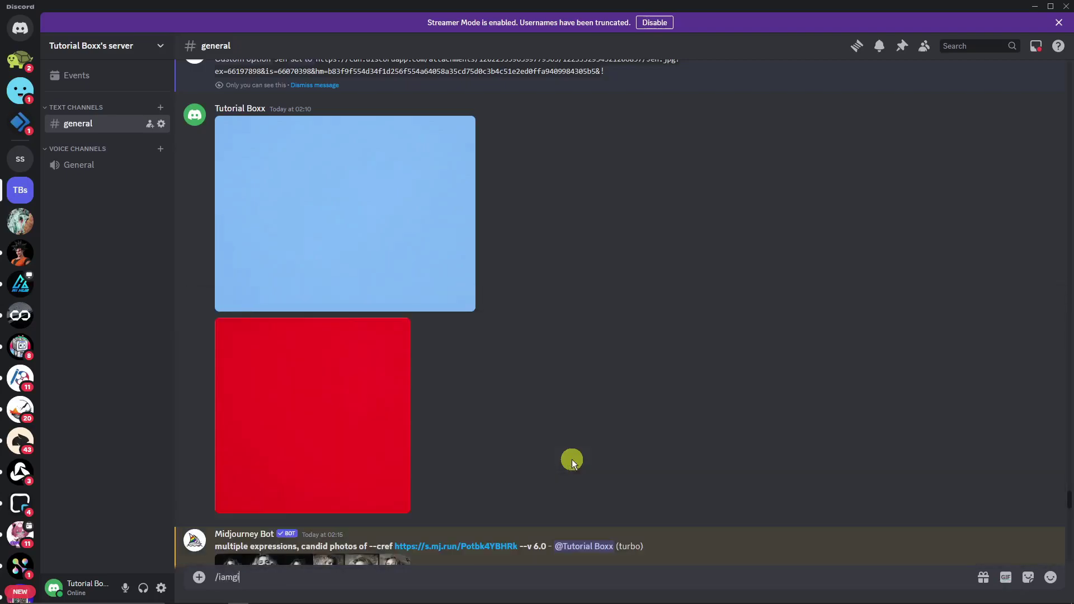
key(BackSpace)
key(BackSpace)
key(BackSpace)
key(BackSpace)
text(imagine)
key(Tab)
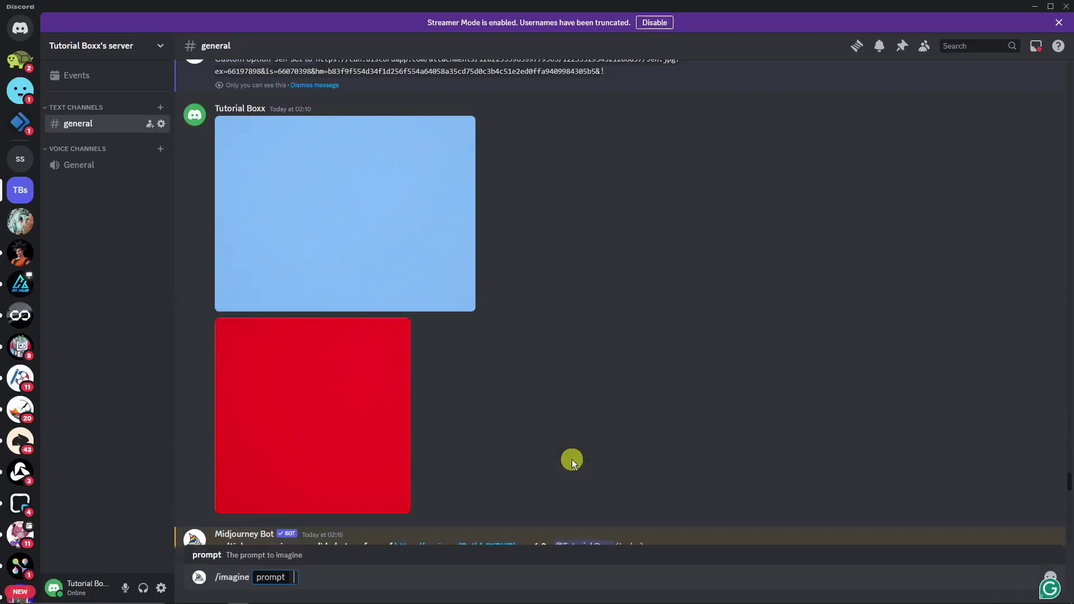
text(a knight in )
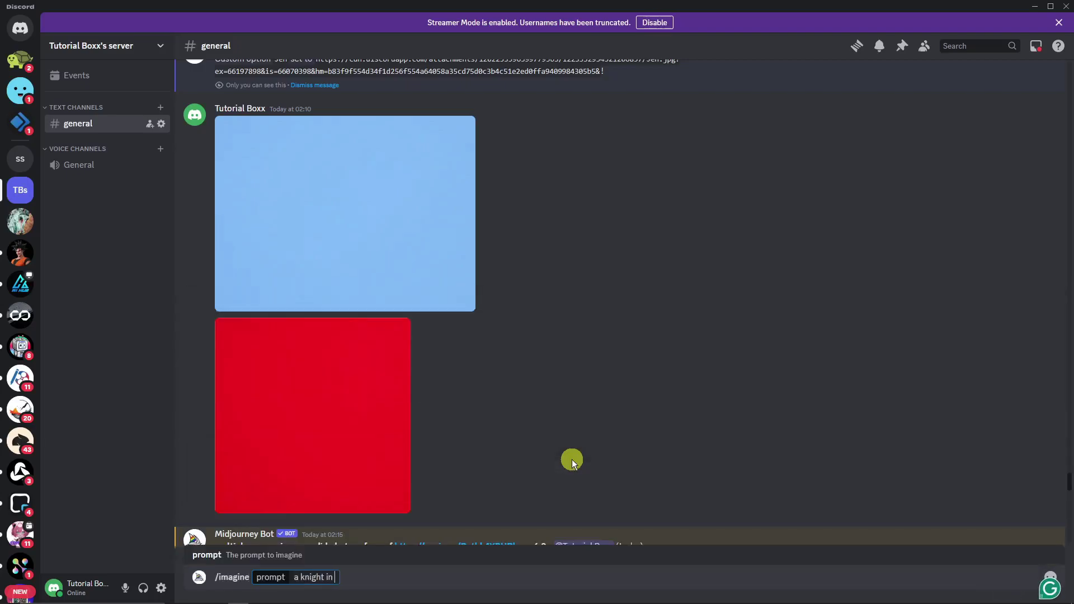
text(red armod --)
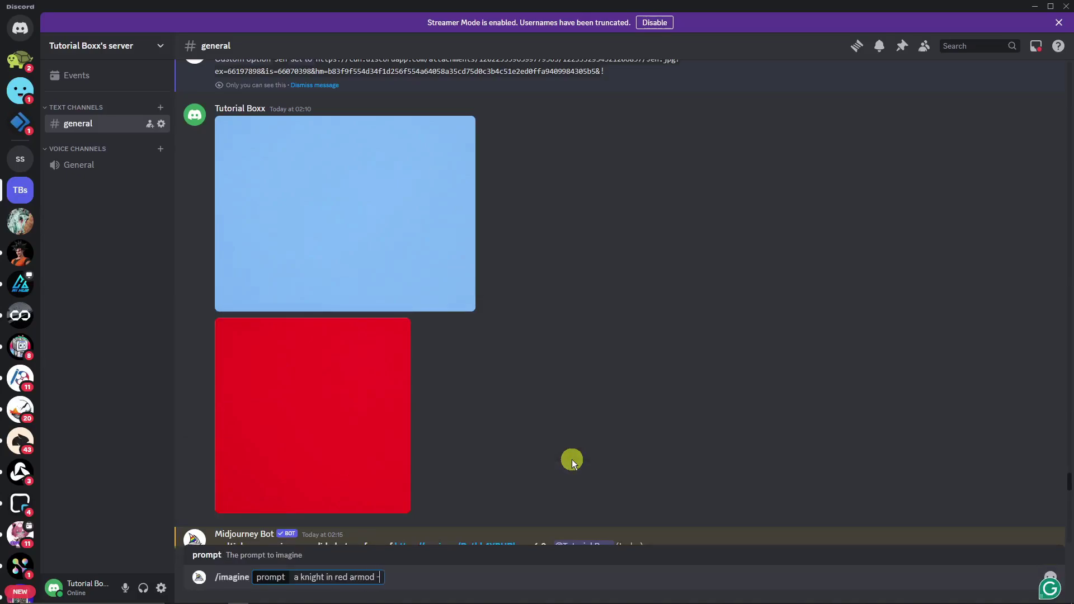
text(cref)
Add the plain red image's link as the --cref reference in the red knight prompt and submit it.
drag(358, 426, 386, 577)
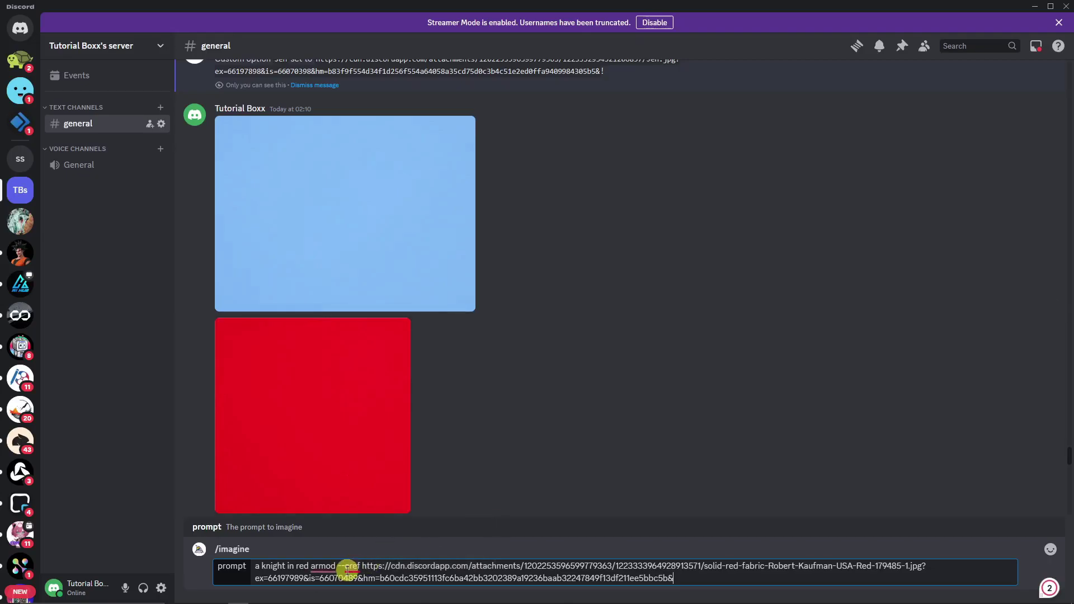
mouse_move(344, 567)
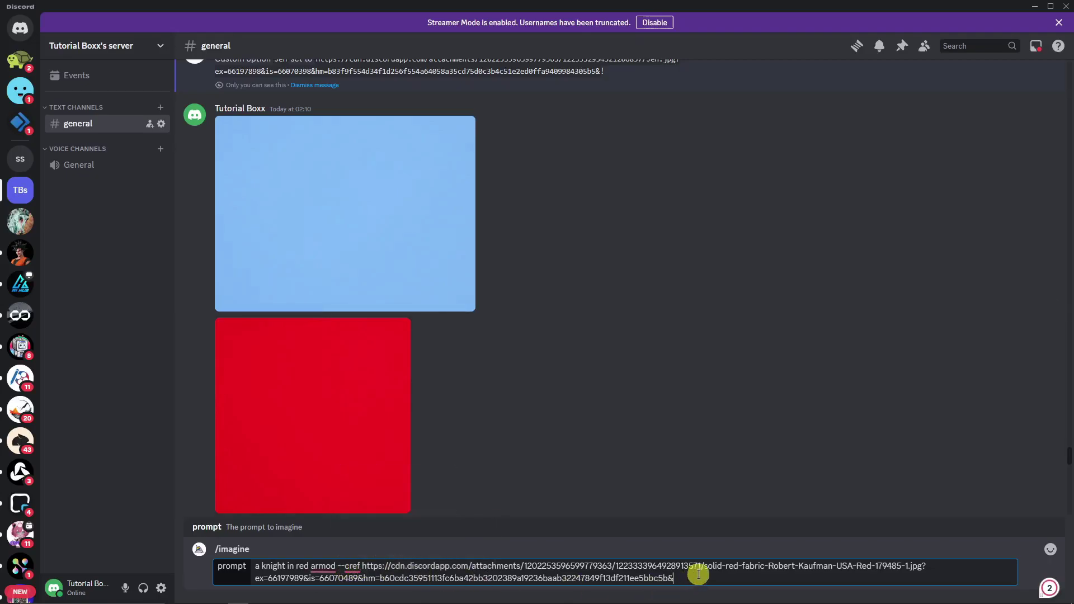
key(Return)
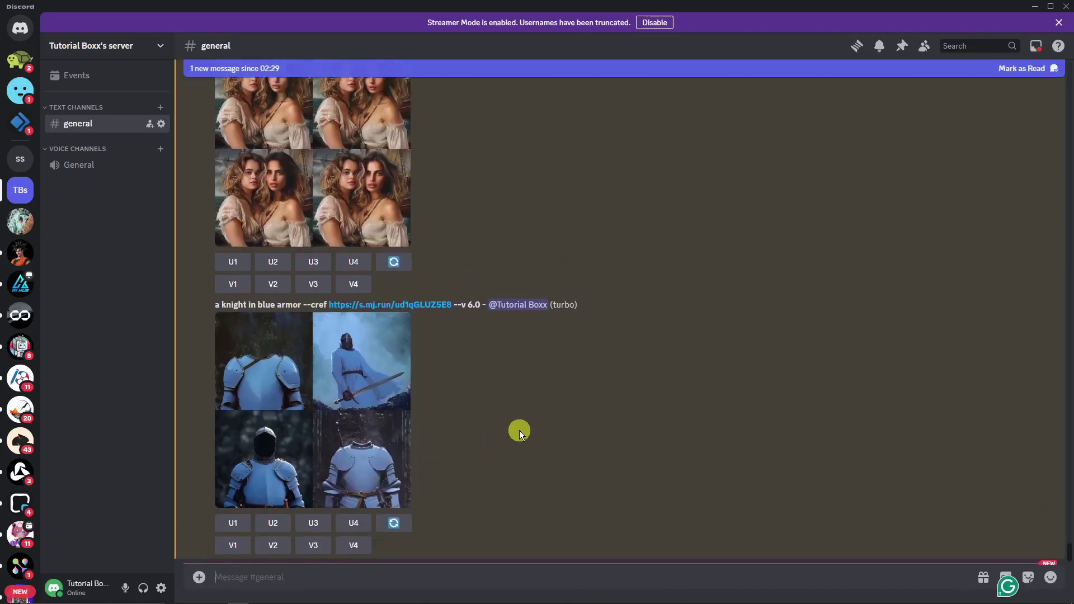
Write another /imagine prompt reading "a knight in blue armor --cref" with the blue and red images in view.
scroll(524, 441, up, 20)
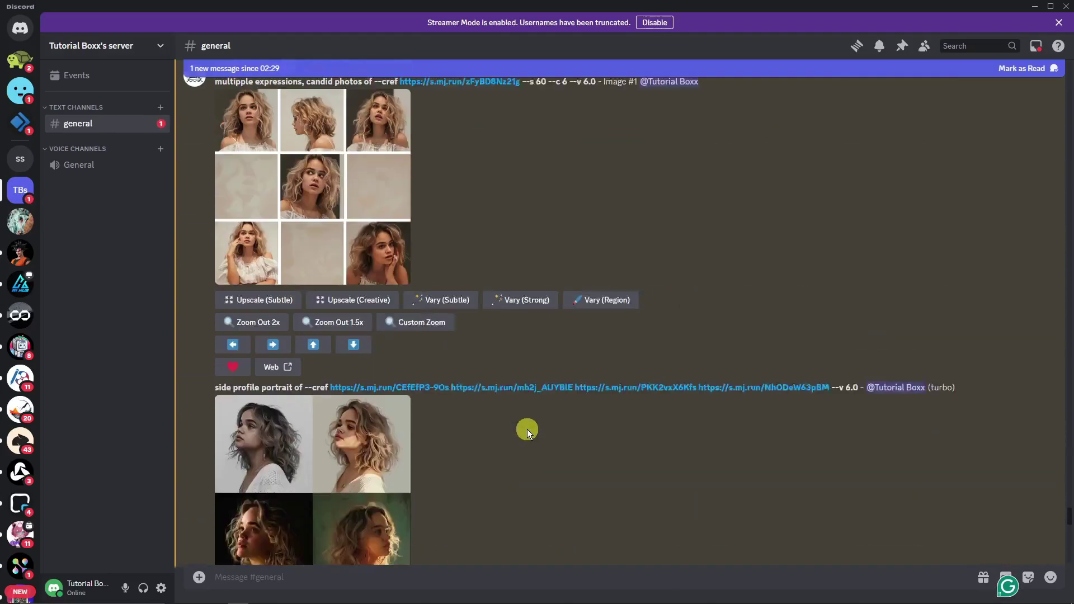
scroll(527, 431, up, 6)
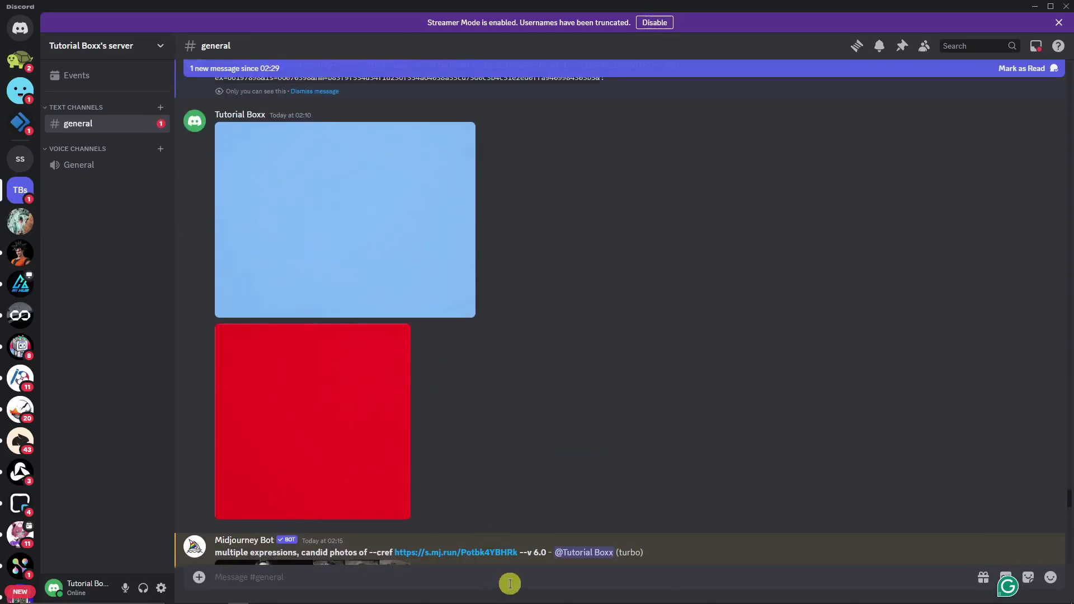
text(/im)
key(Tab)
text(a knigh)
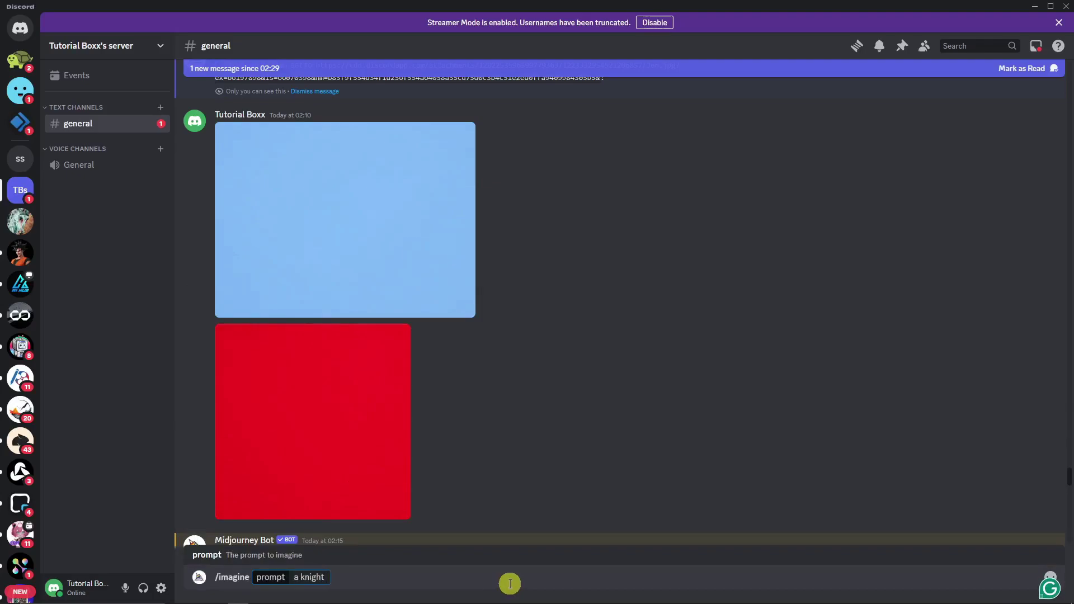
text(t in blue armor --cref)
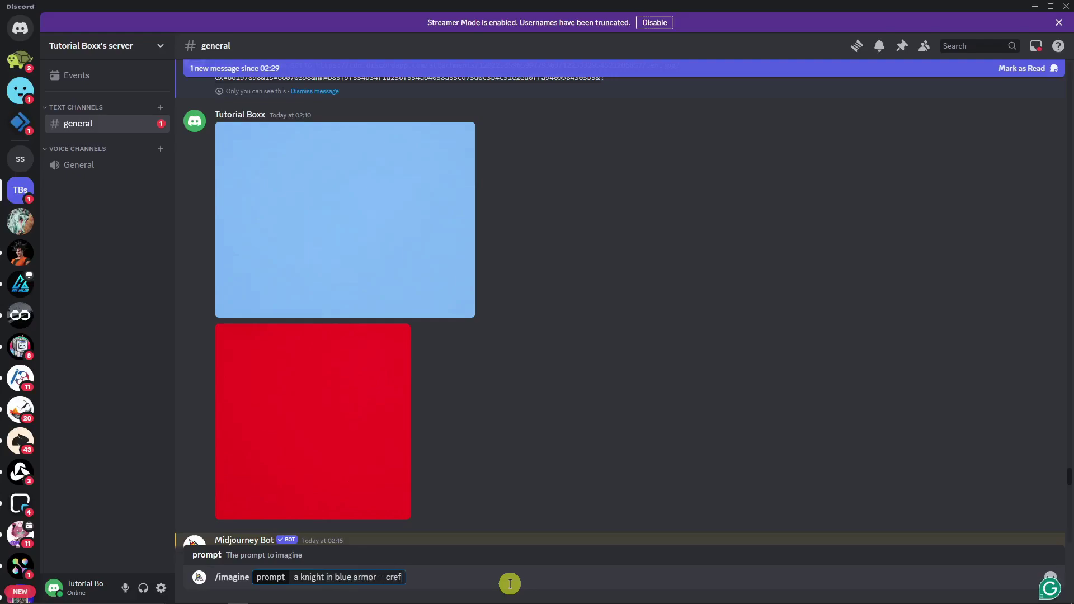
Change the armor color in the prompt to pink and add the plain red image's link after --cref.
double_click(342, 577)
text(pink)
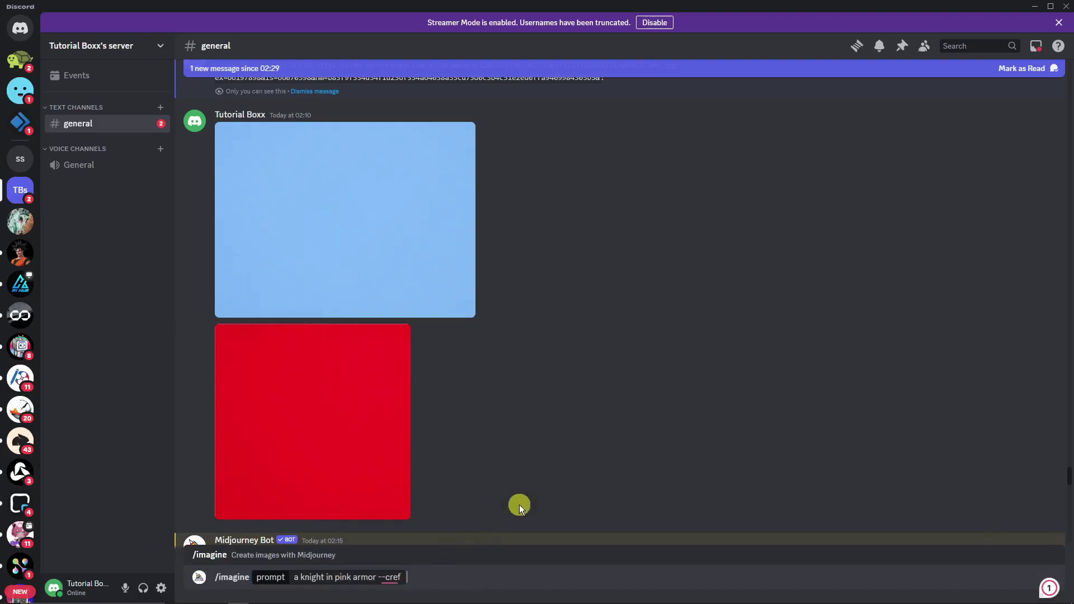
key(BackSpace)
drag(393, 454, 404, 585)
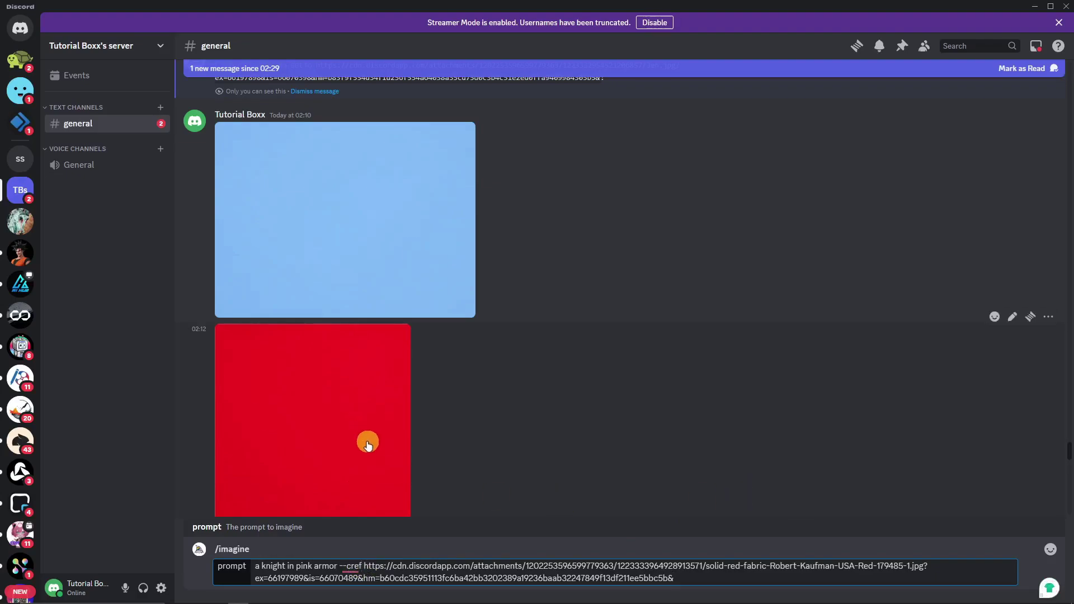
Submit the pink armor knight prompt with the plain red image as its --cref reference.
double_click(305, 566)
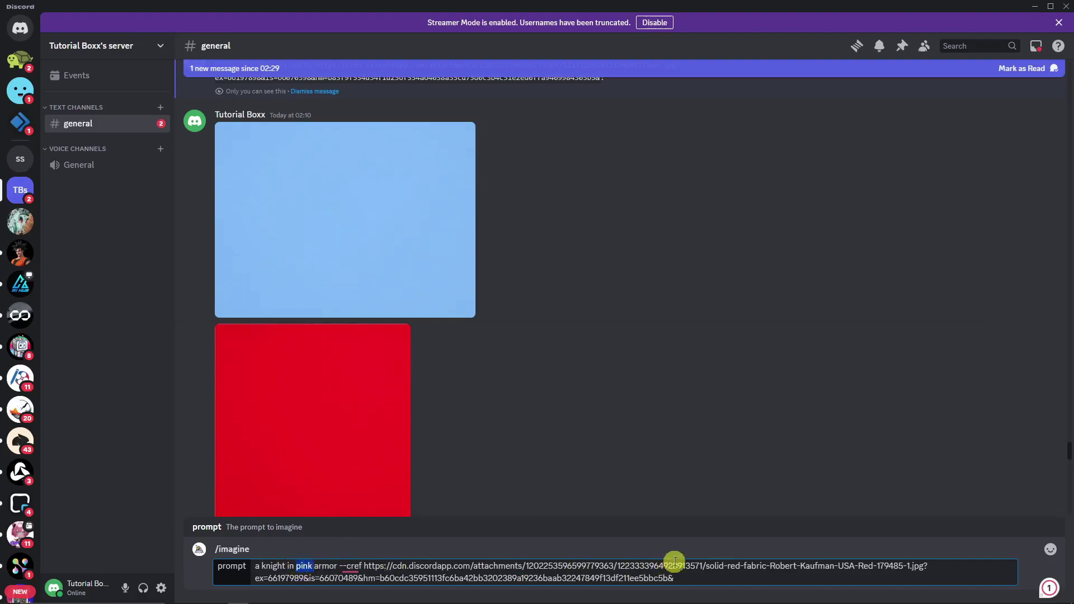
click(709, 578)
key(Return)
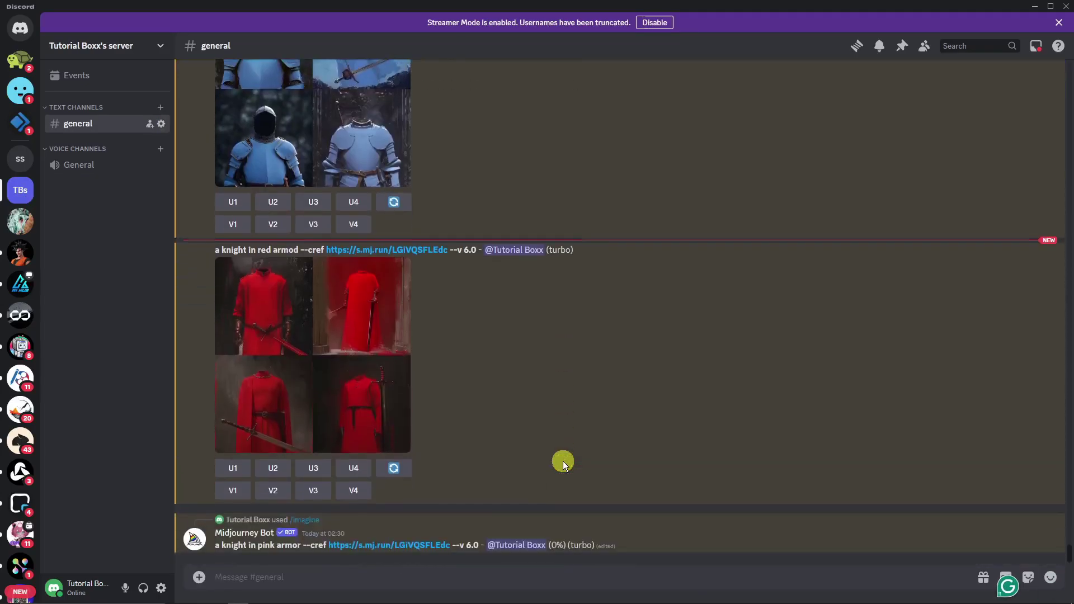
Enlarge the red armor and pink armor result grids and compare the armor colors they produced.
click(373, 367)
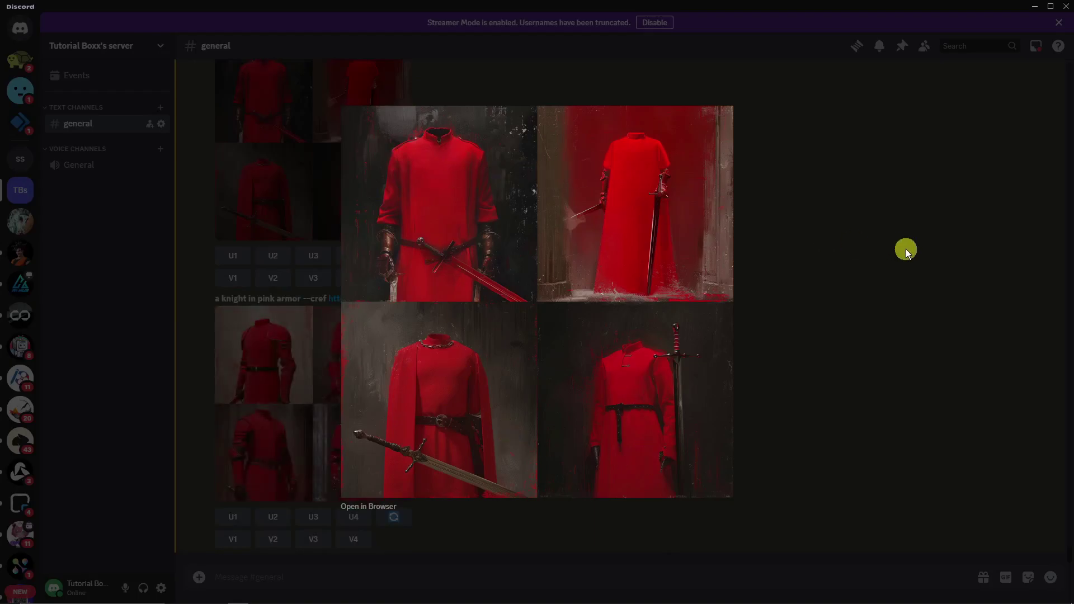
click(906, 249)
click(273, 348)
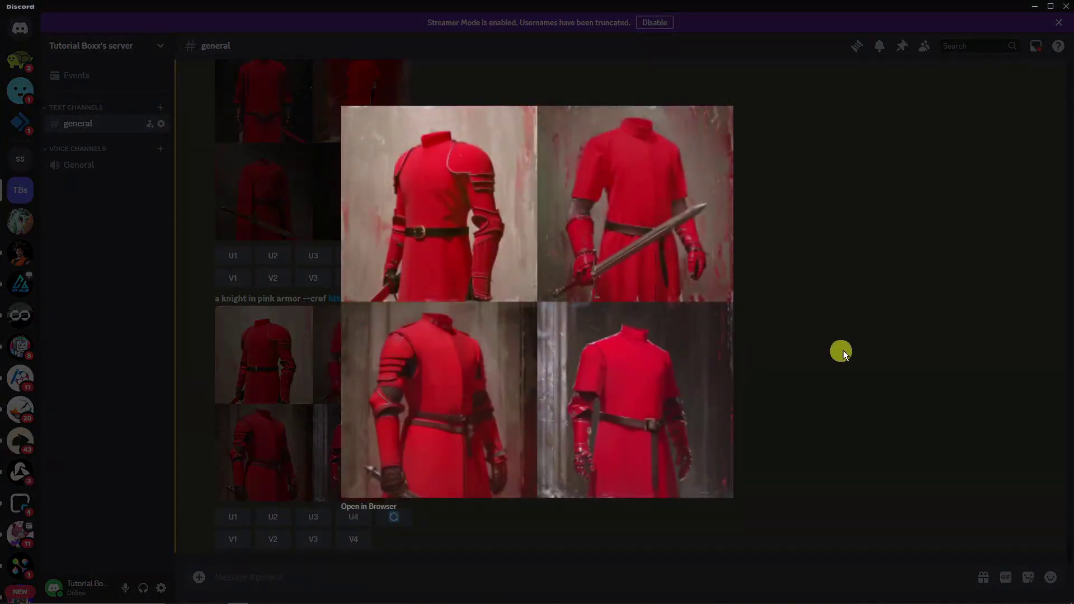
click(805, 352)
click(295, 333)
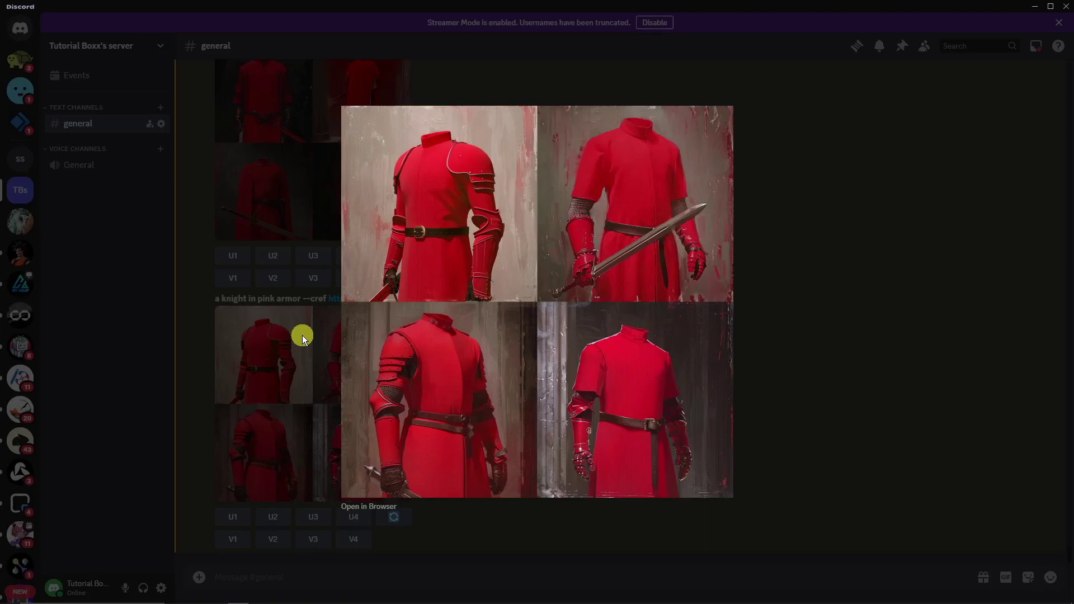
key(Escape)
Start a new /imagine prompt reading "wide angle action scene shot of two knights fighting" with the plain blue and red images in view.
scroll(498, 419, up, 5)
scroll(565, 415, up, 15)
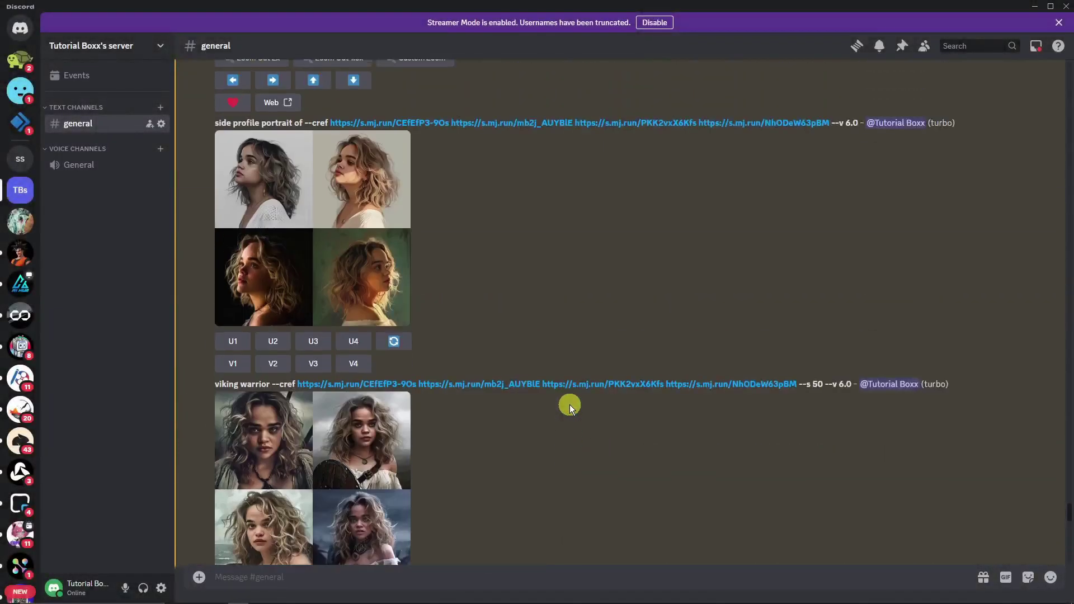
scroll(572, 401, up, 8)
click(482, 583)
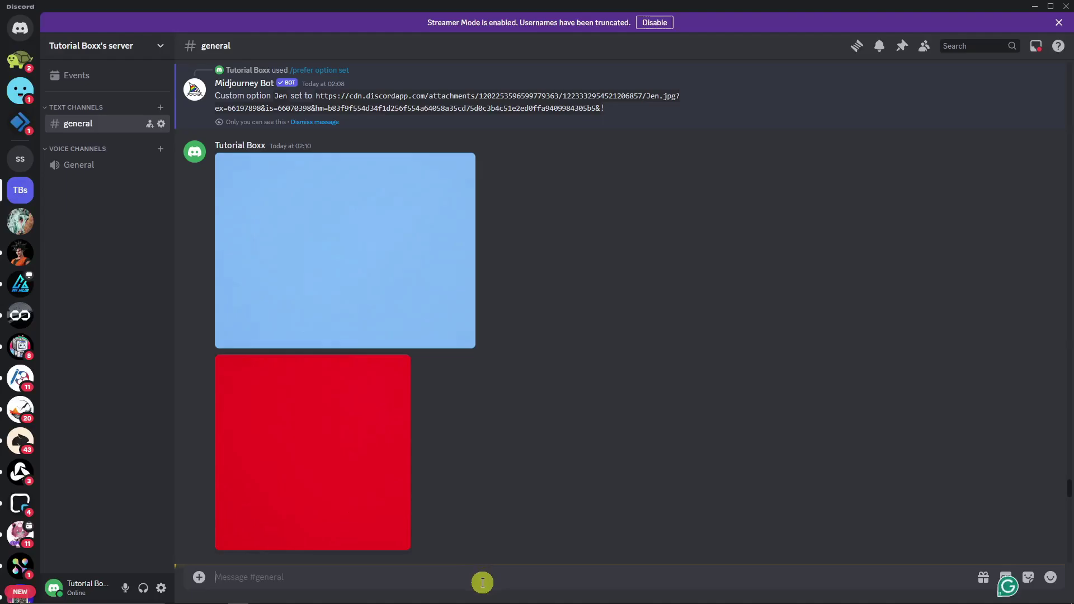
text(/imagine)
key(Return)
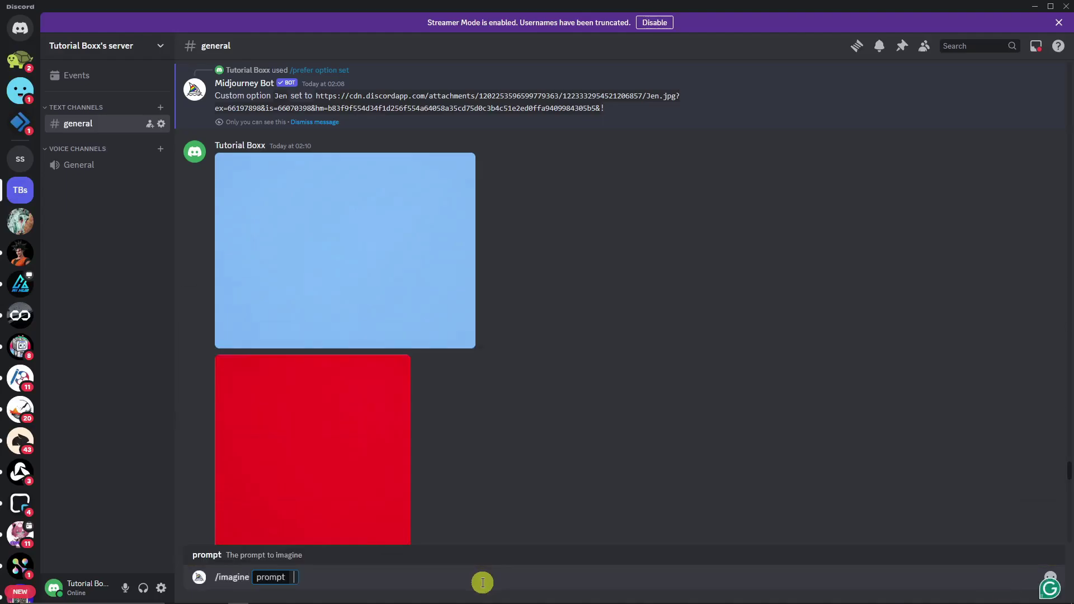
text(wide angle act)
text(ion sce)
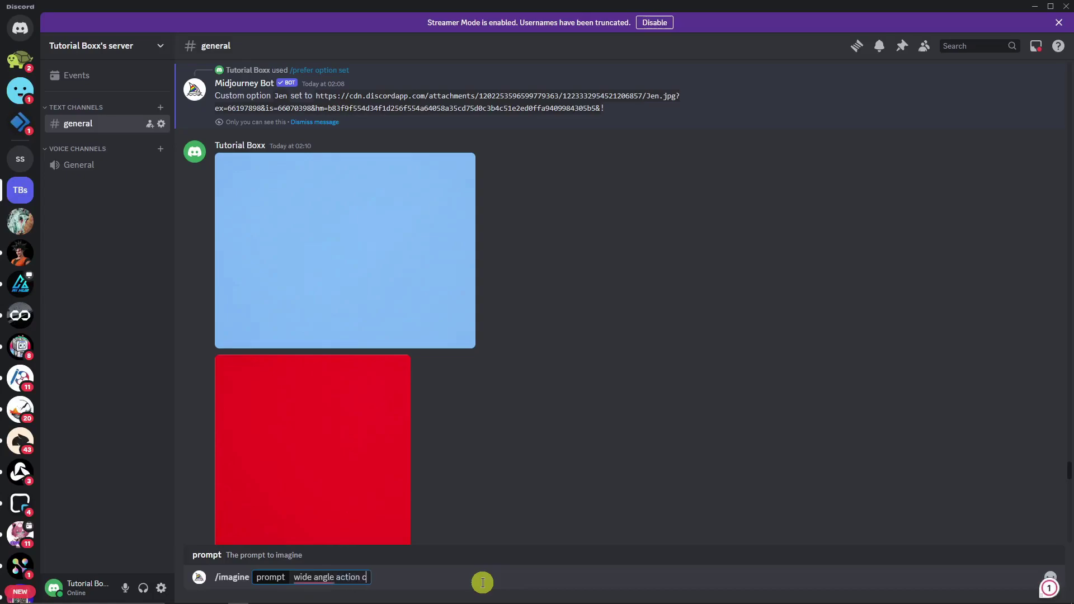
text(ne shot)
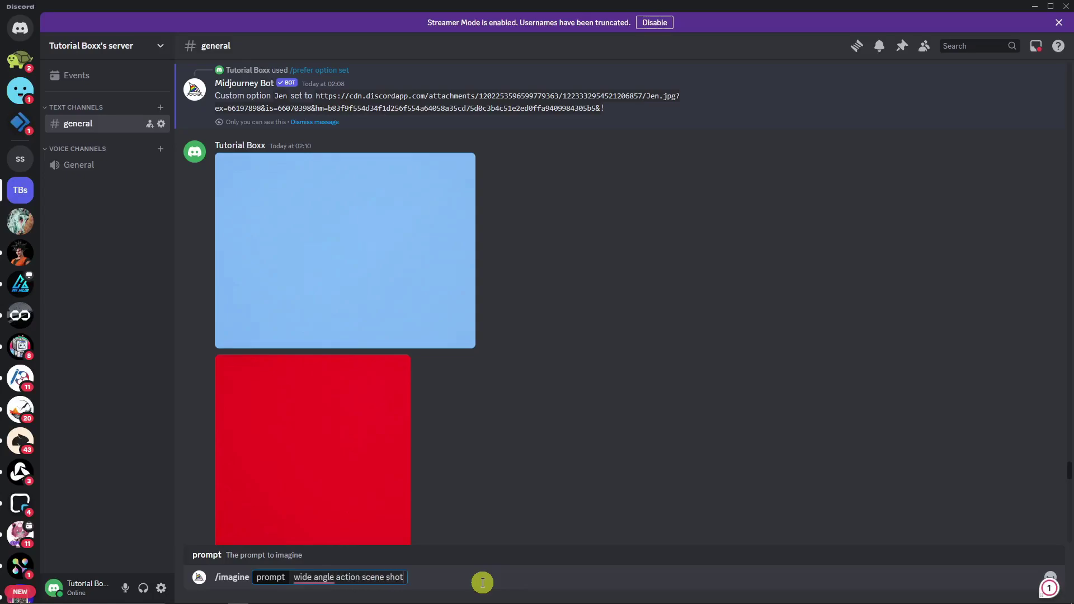
text( of two knights fighting)
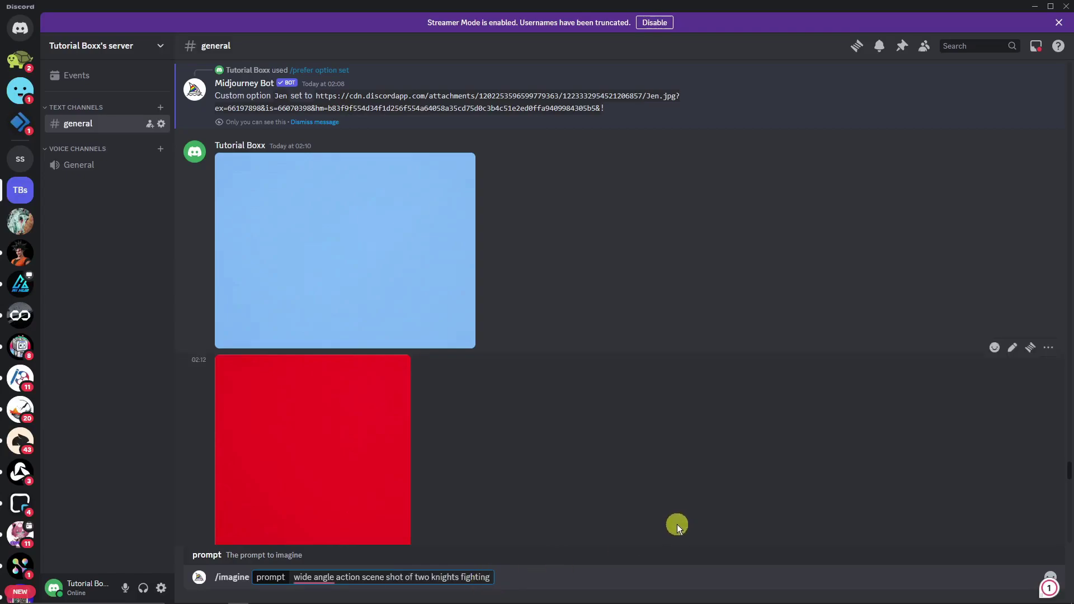
Extend the prompt with the sentence "The knight on the left is wearing blue armor.".
text(. The k)
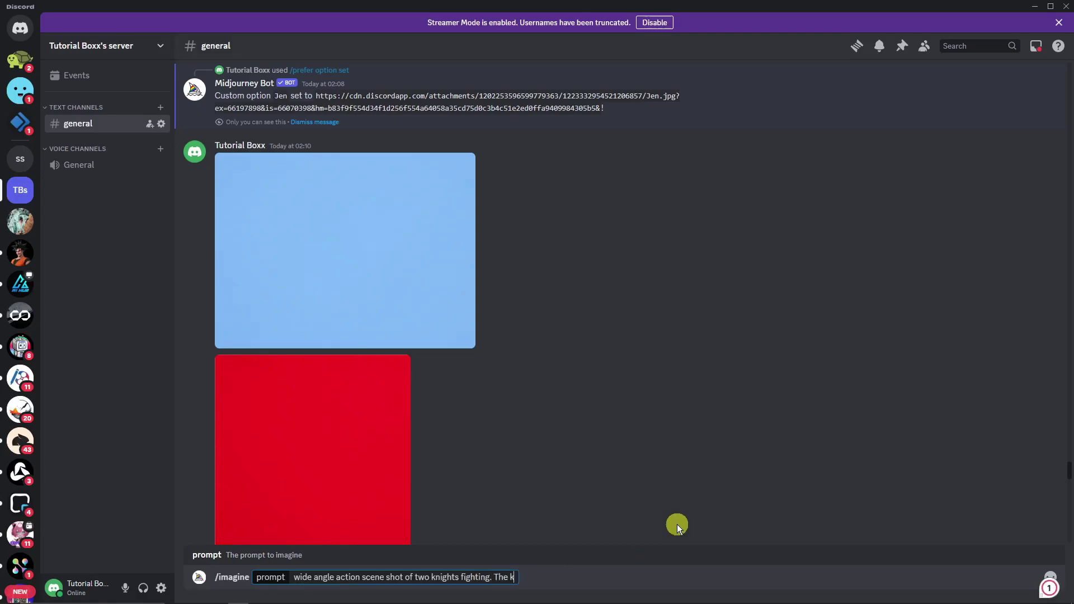
text(night on thelef)
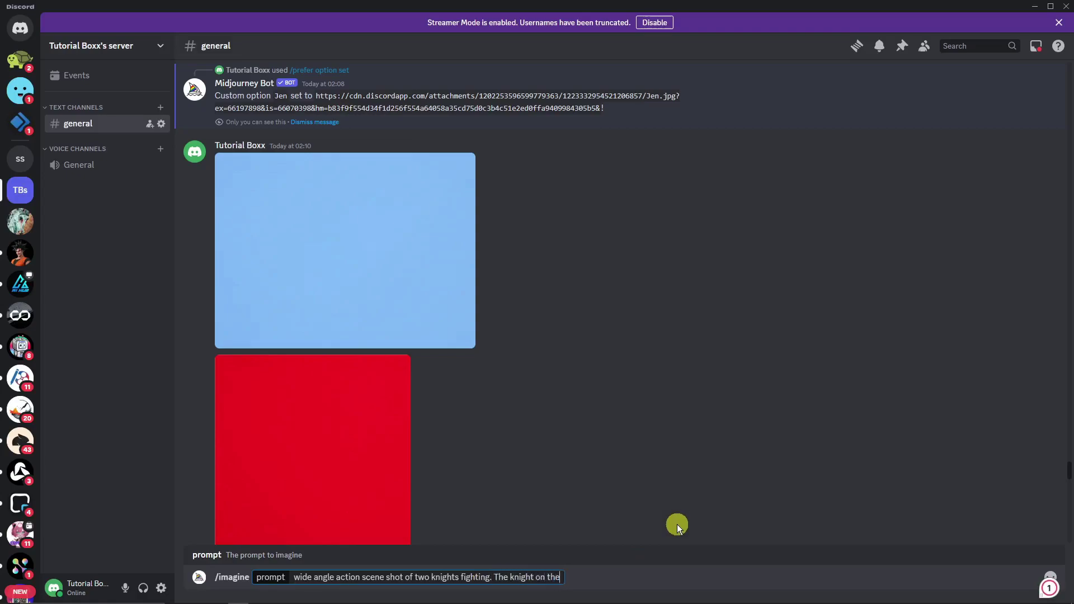
key(BackSpace)
key(BackSpace)
key(BackSpace)
text(left is wearing bl)
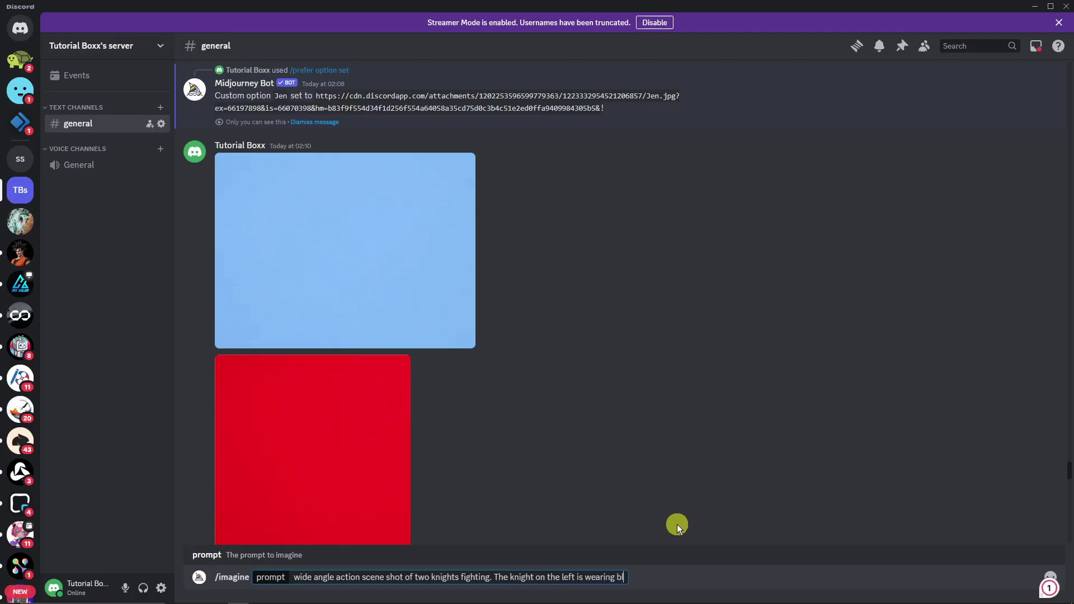
text(ue armor. The)
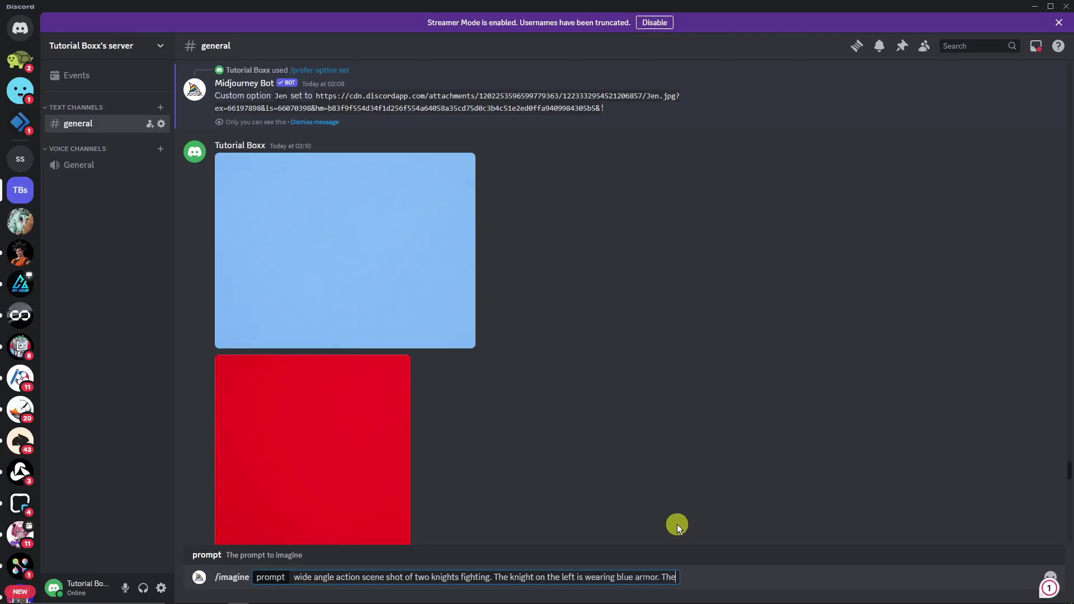
Complete the prompt with "The knight on the right is wearing red armor" followed by --cref.
text( knight on the )
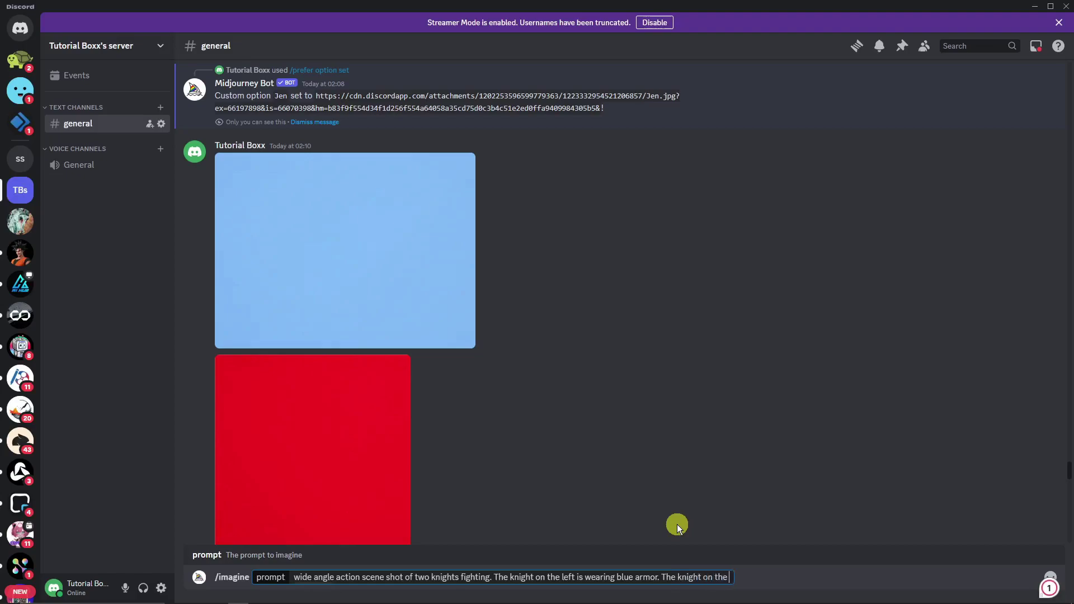
text(right is wearing red )
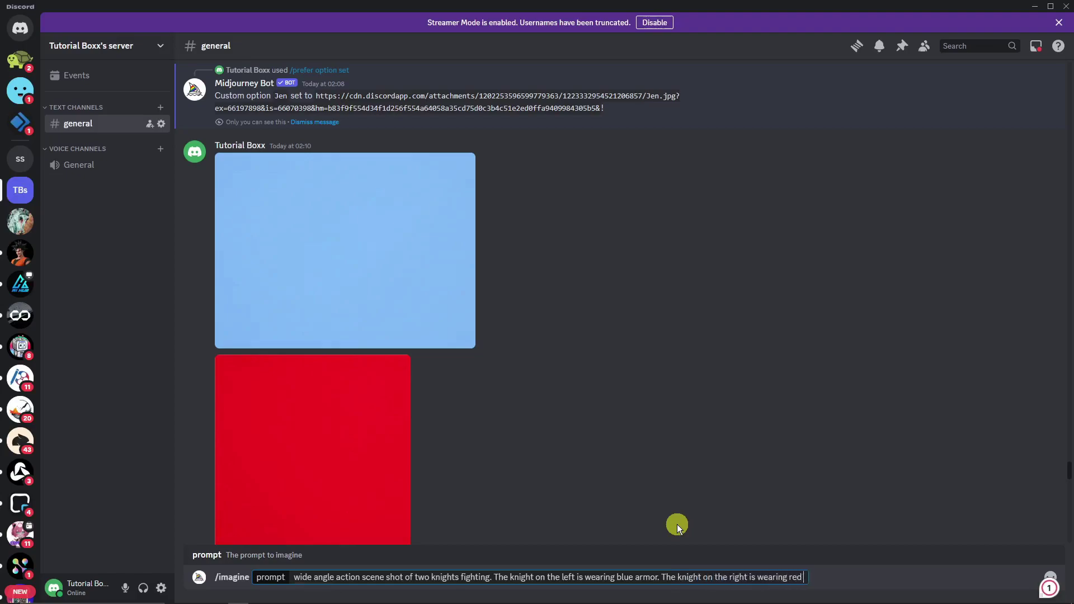
text(armor)
text(.)
text( --c)
key(BackSpace)
key(BackSpace)
key(BackSpace)
key(BackSpace)
key(BackSpace)
text(--c)
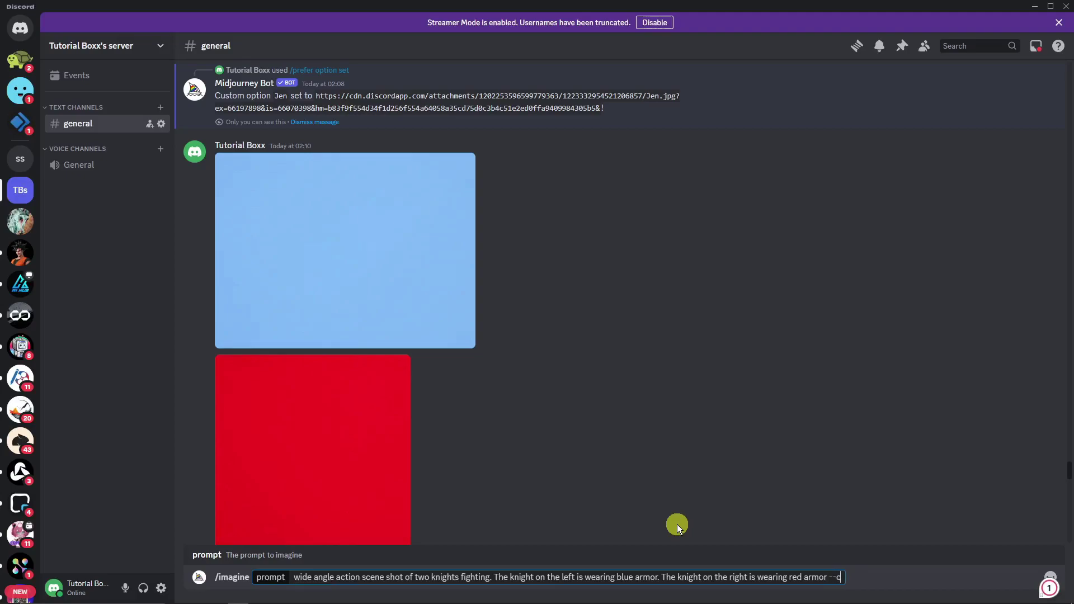
text(ref --)
Add the links of the plain blue image and the plain red image after --cref in the two-knights prompt.
drag(418, 297, 376, 274)
click(376, 274)
click(830, 562)
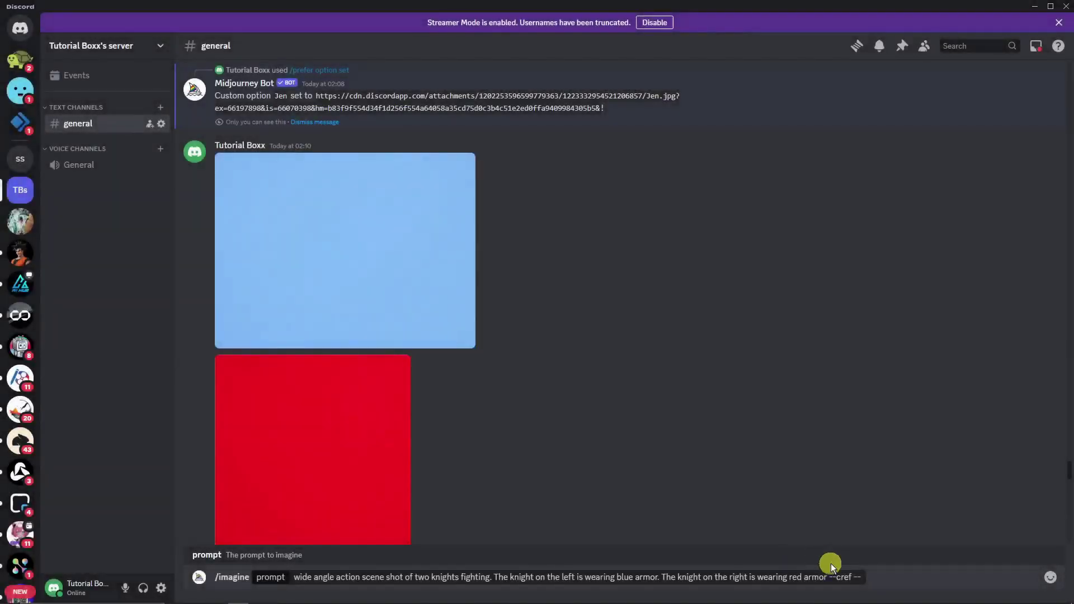
click(857, 575)
drag(390, 236, 860, 576)
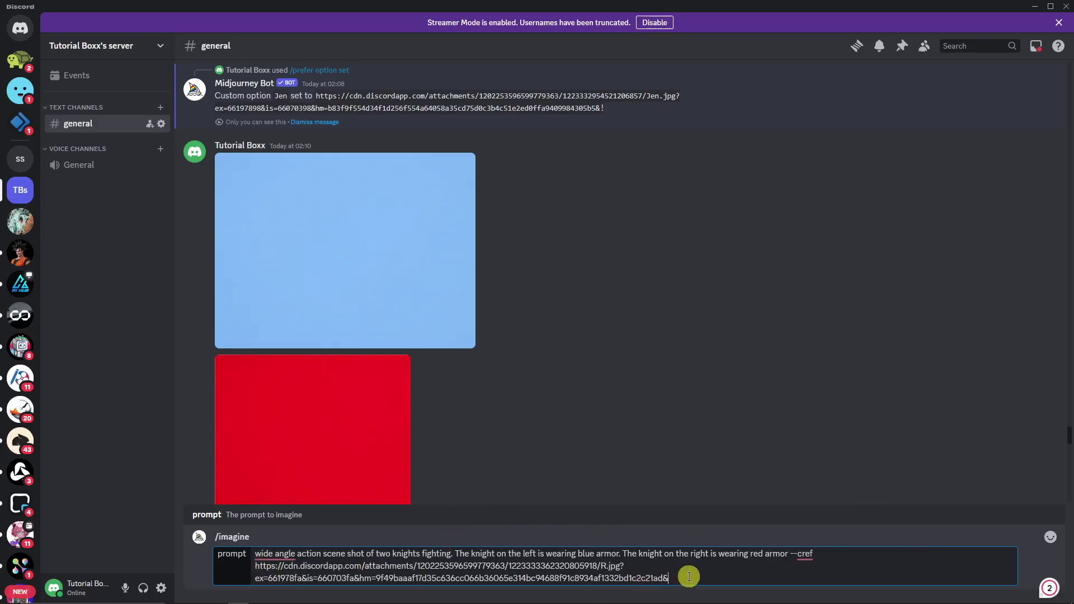
drag(353, 446, 710, 579)
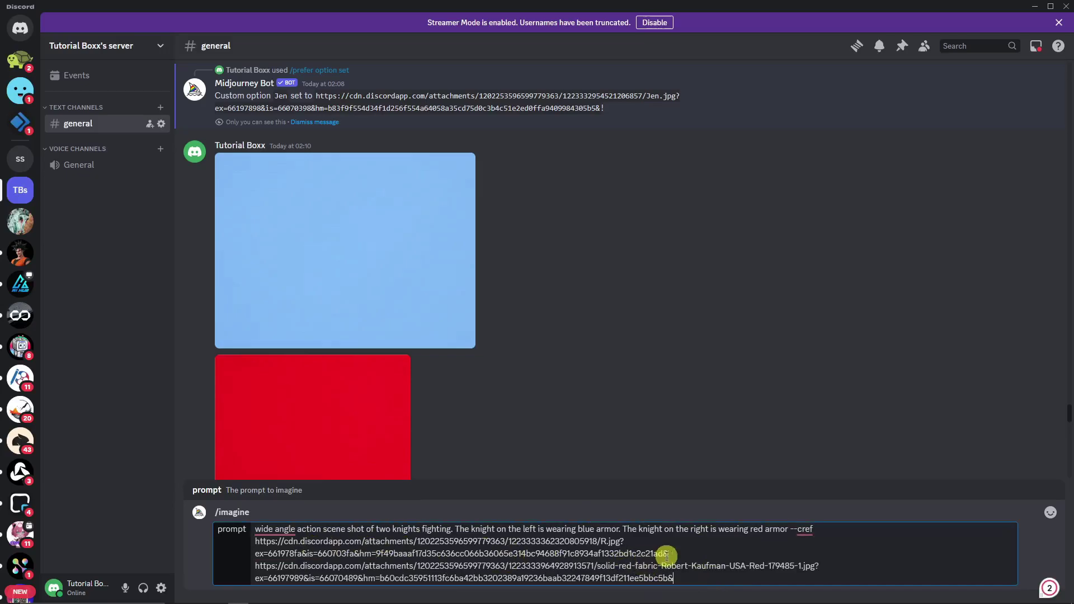
Re-enter the prompt as "action scene shot of two knights fighting" with the armor descriptions and both --cref image links, and submit it.
click(256, 541)
key(BackSpace)
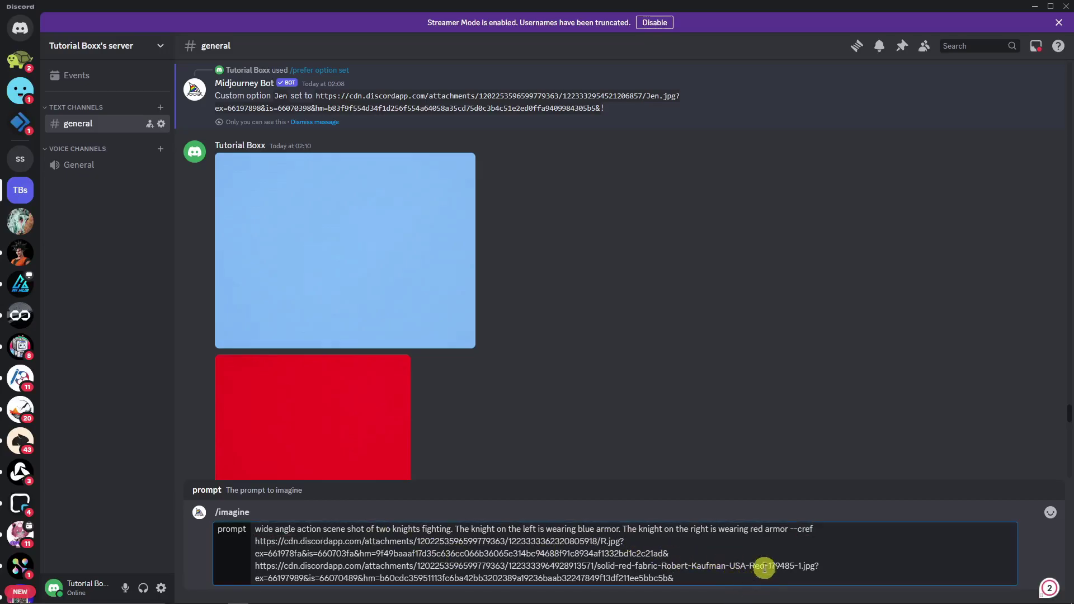
key(ctrl+a)
key(BackSpace)
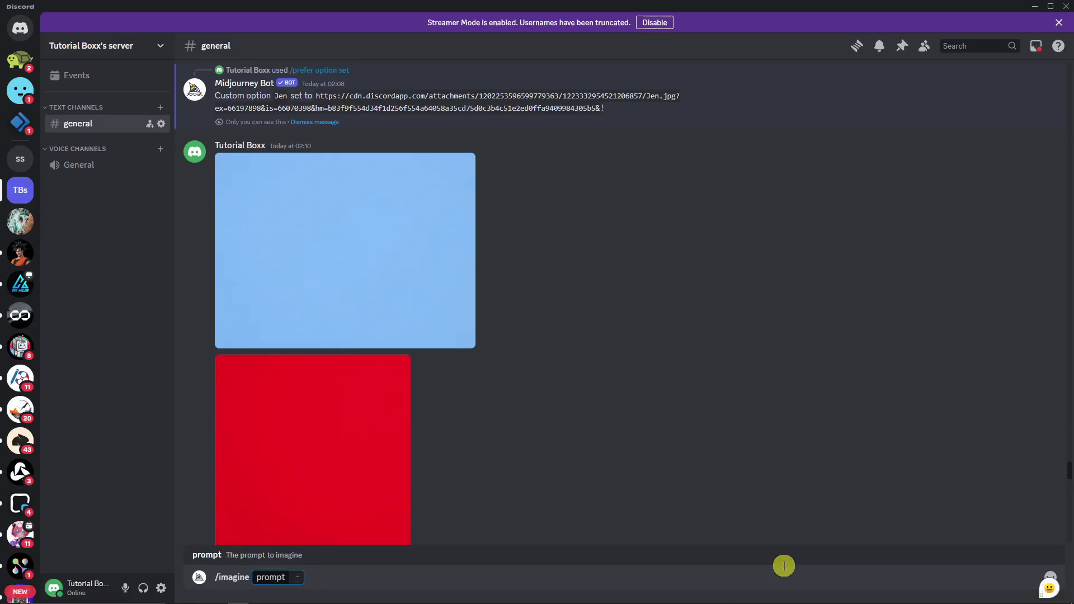
key(ctrl+v)
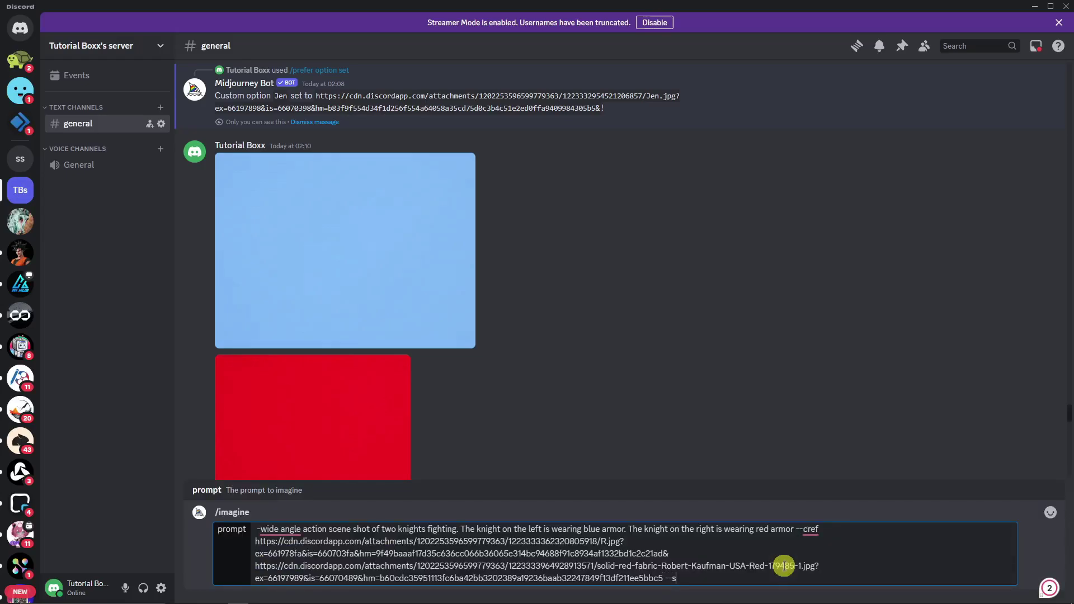
text(40)
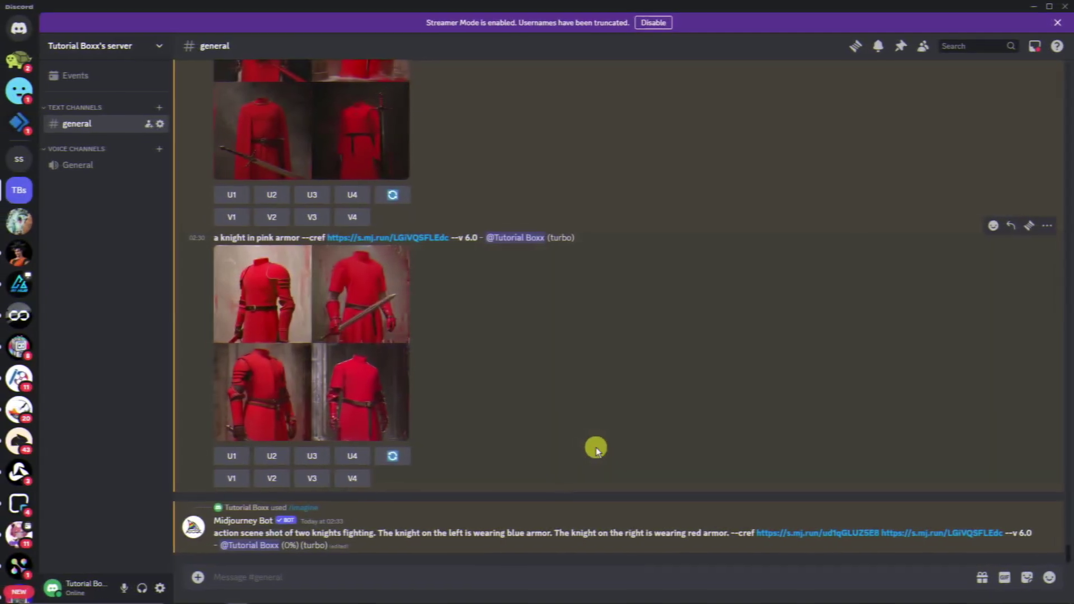
Review the earlier blue armor and red armor knight results, enlarging each grid.
scroll(596, 447, up, 10)
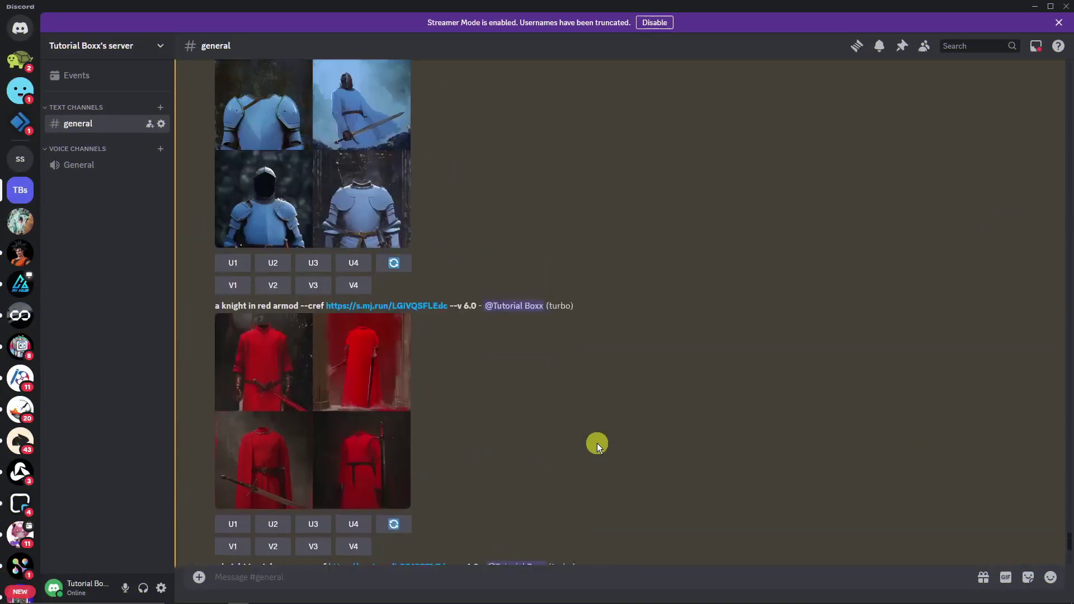
scroll(596, 438, down, 2)
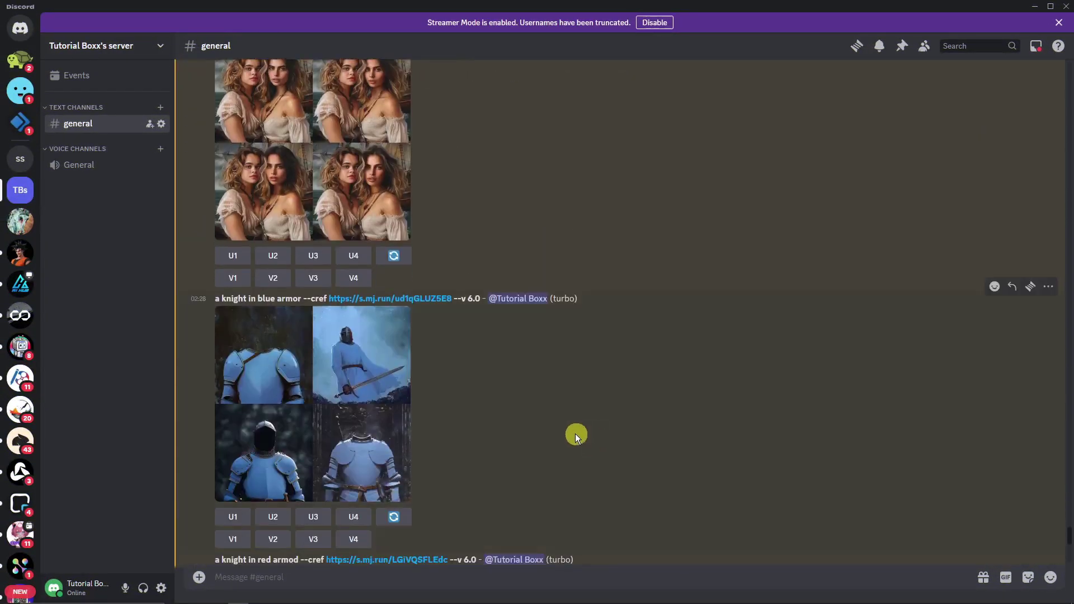
click(364, 410)
click(856, 374)
scroll(491, 408, down, 3)
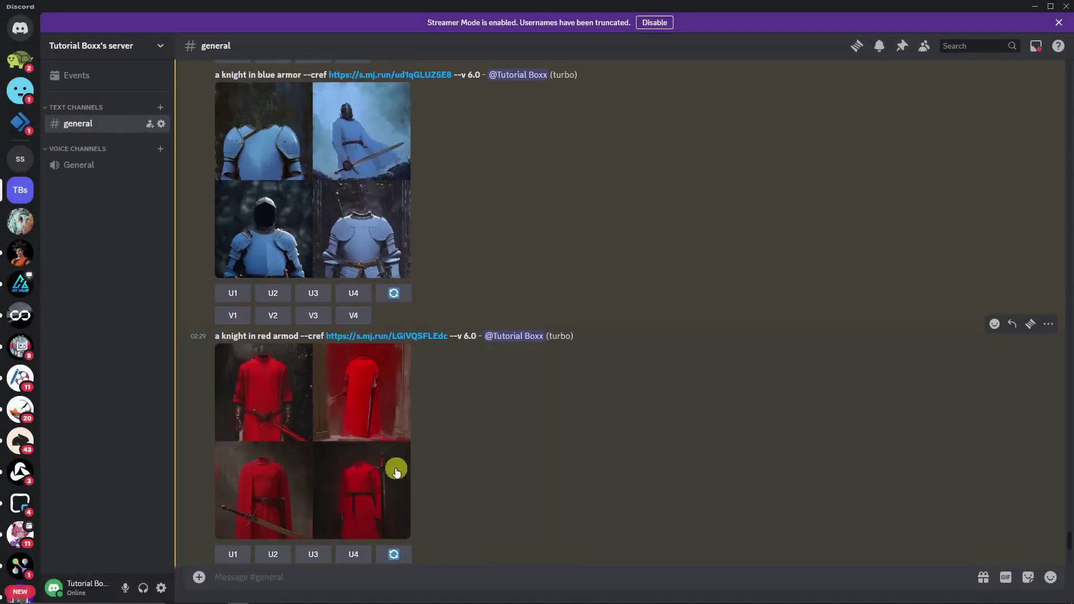
click(396, 468)
click(849, 324)
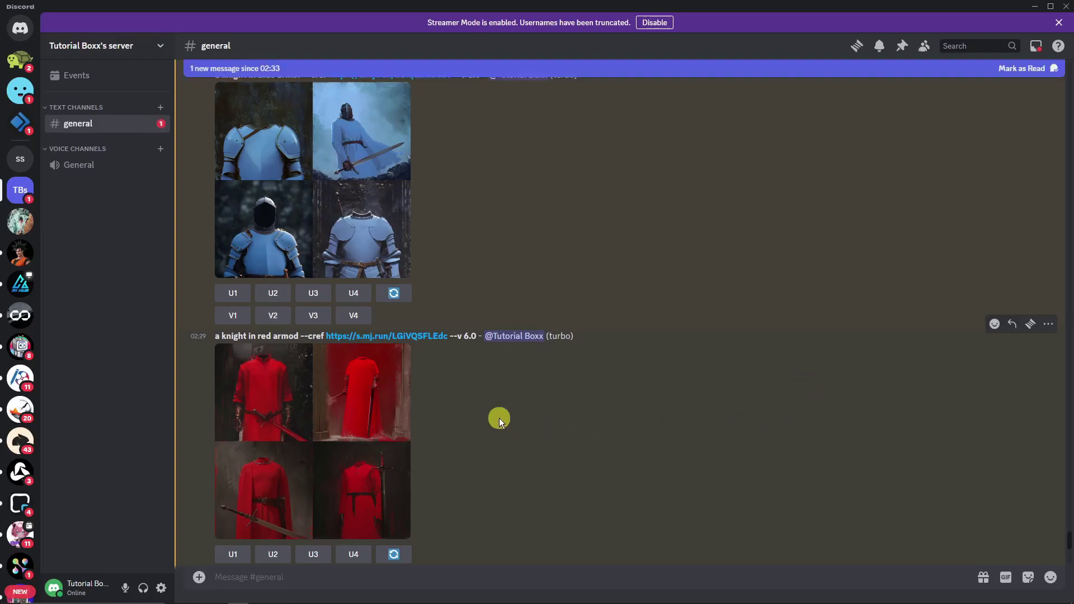
Enlarge the two-knights fight grid and check it against the prompt's left blue and right red armor descriptions.
scroll(499, 418, down, 5)
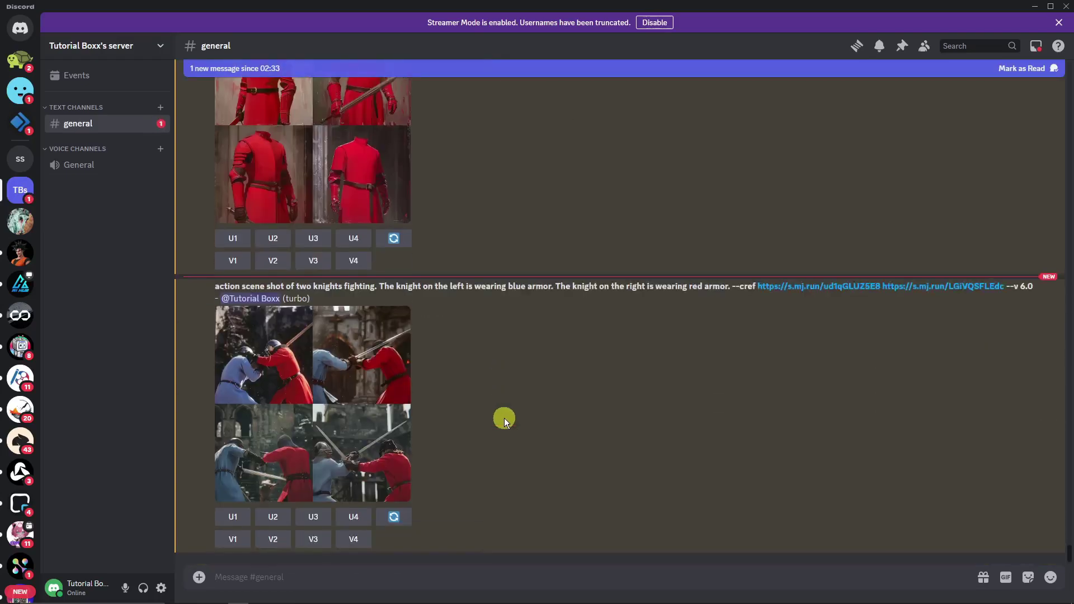
click(313, 402)
click(904, 374)
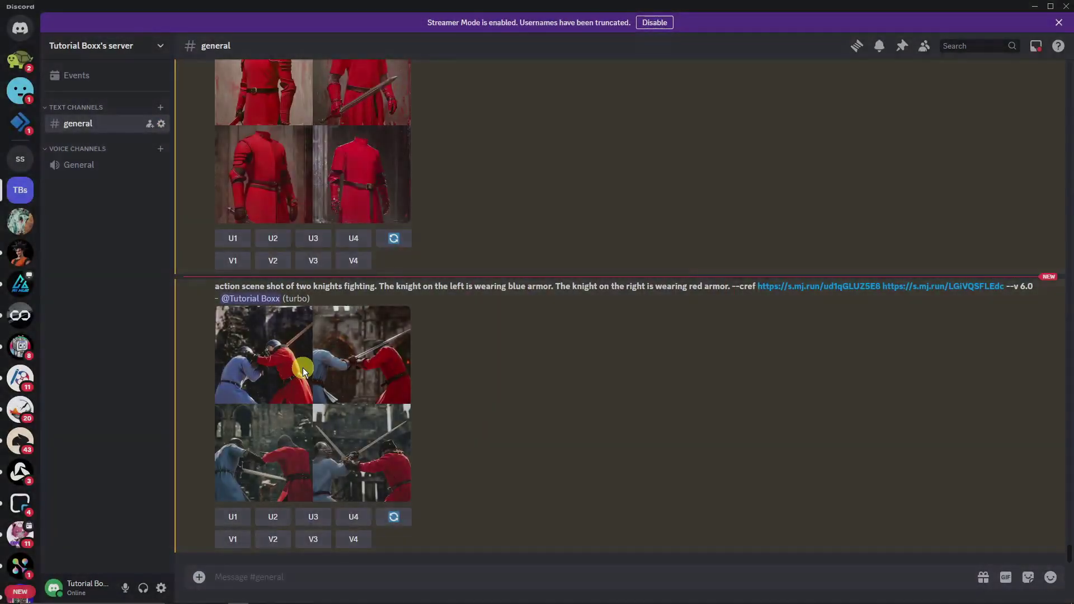
click(303, 367)
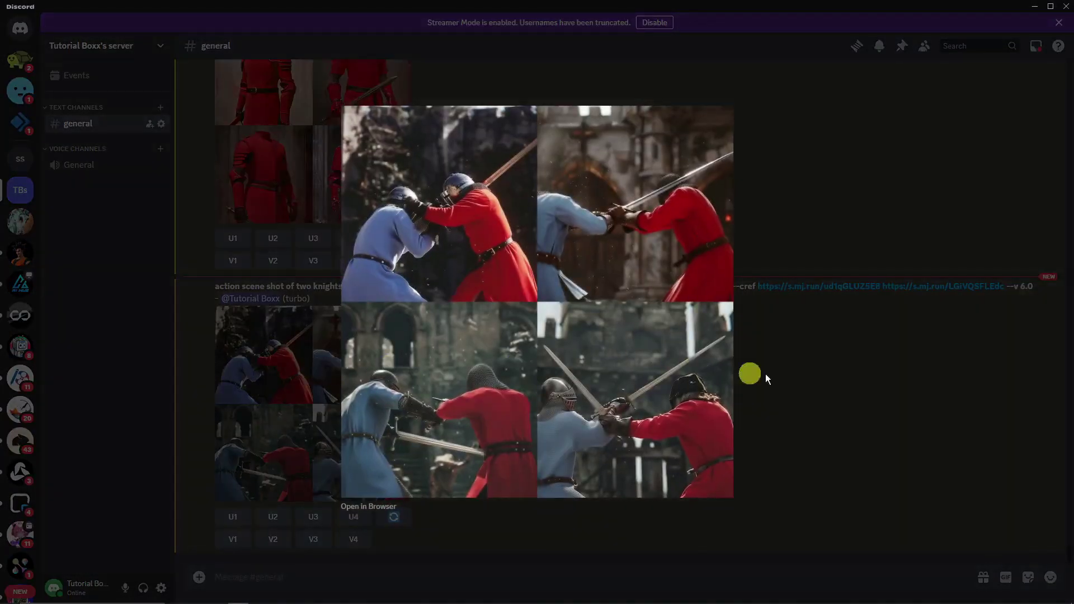
click(933, 383)
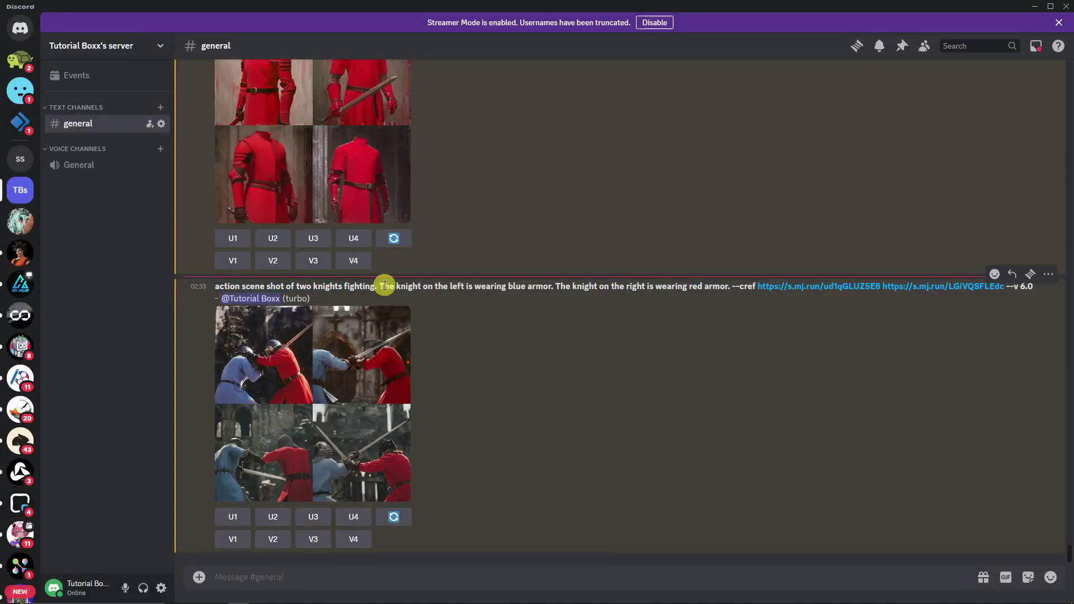
drag(380, 285, 524, 285)
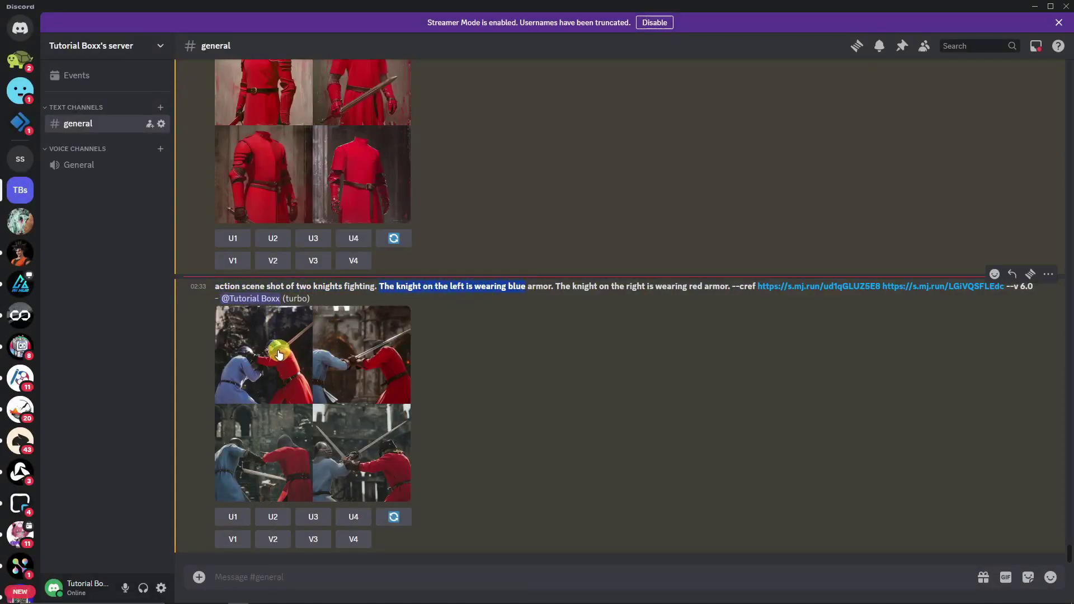
drag(611, 286, 698, 347)
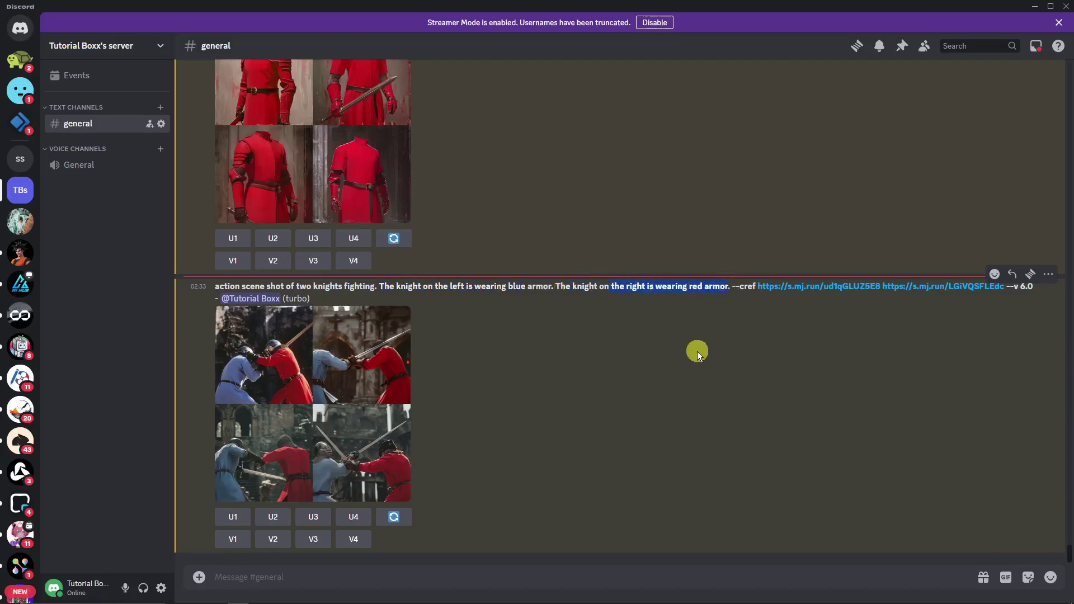
After viewing the two-knights fight grid enlarged, start a new imagine prompt reusing its scene and armor description, followed by --cref.
click(391, 362)
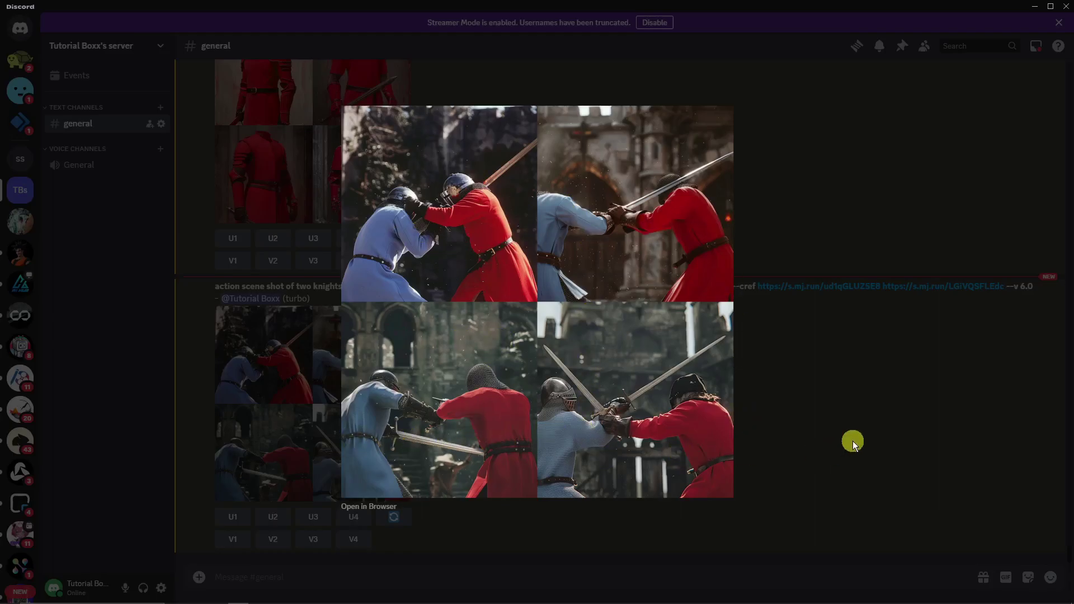
click(853, 440)
click(598, 575)
text(/)
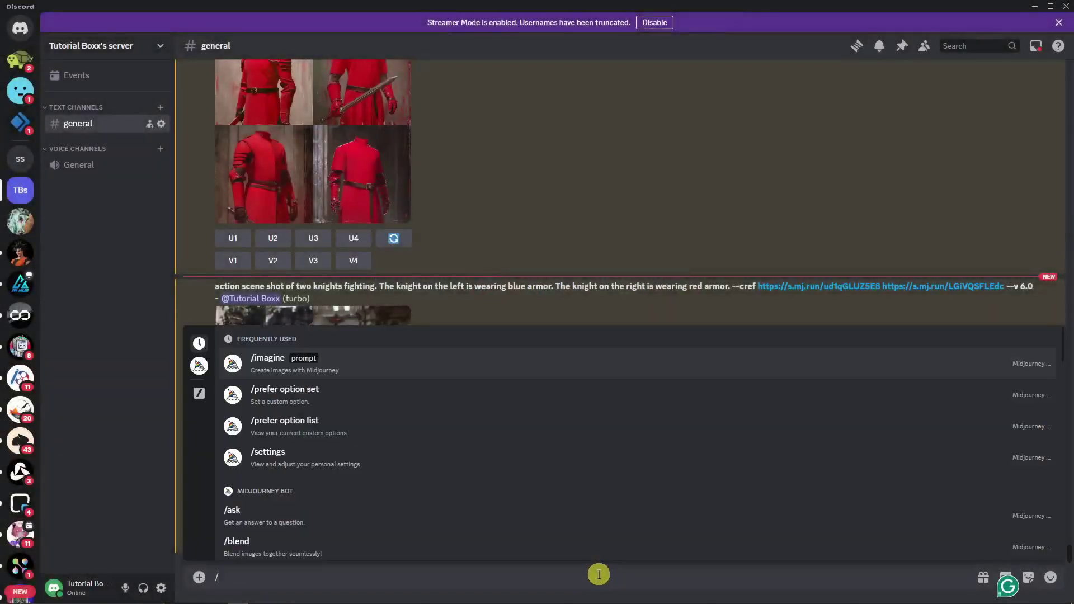
text(imagine)
key(Return)
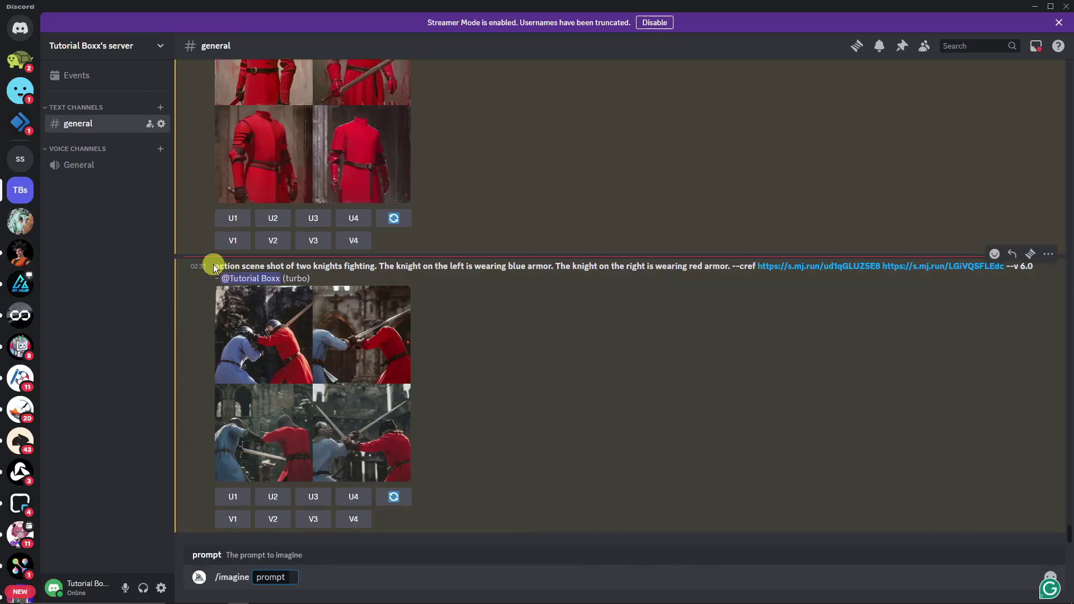
drag(216, 267, 725, 266)
key(ctrl+c)
click(283, 579)
key(ctrl+v)
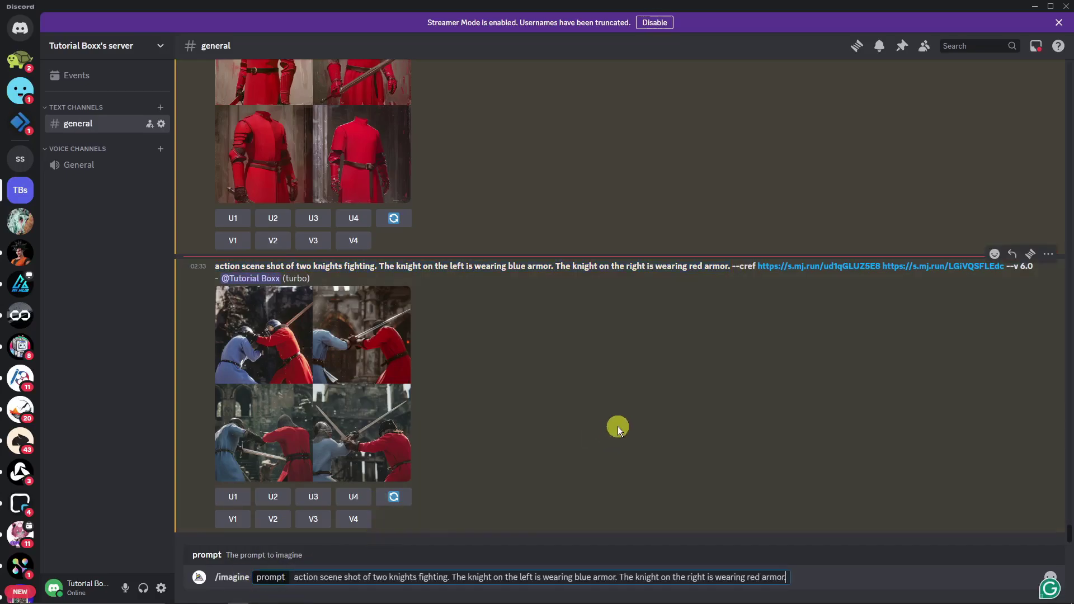
text(--)
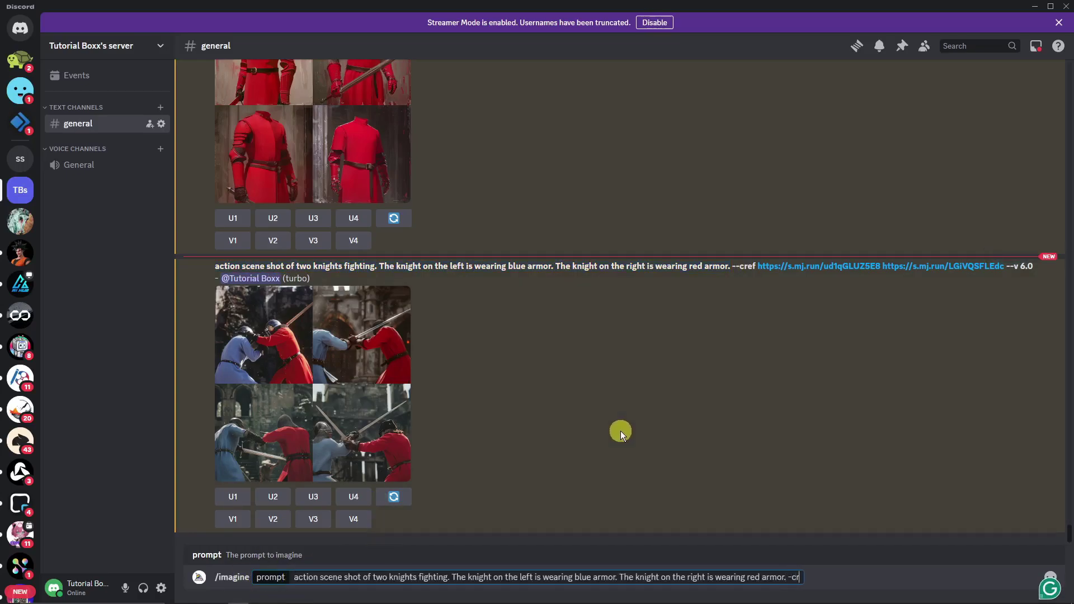
text(cref)
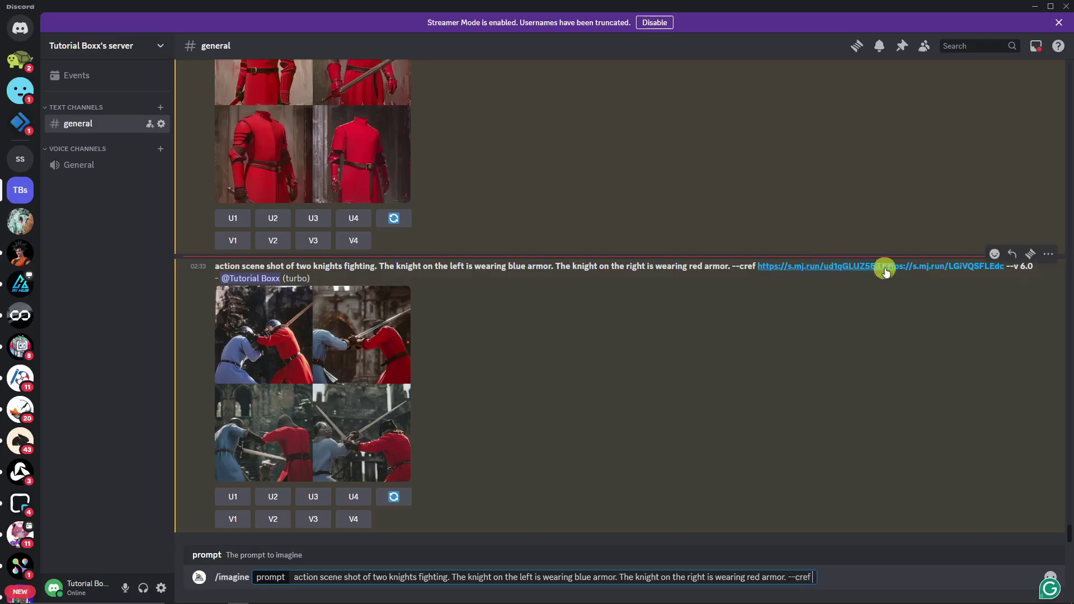
Add the links of the plain blue image and the plain red image after --cref and submit the two-knights prompt.
scroll(495, 512, up, 15)
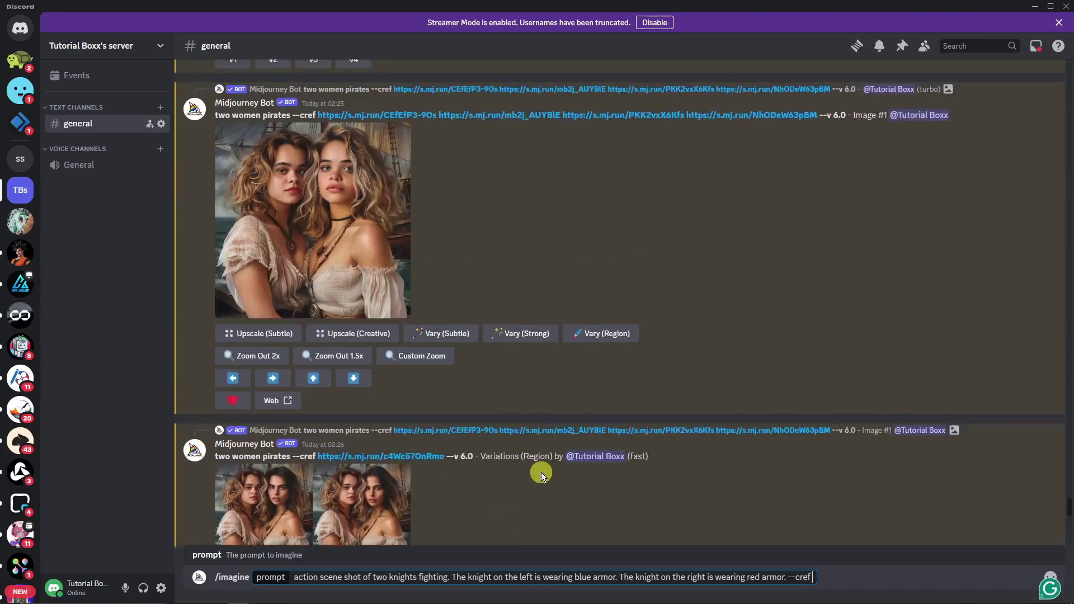
scroll(547, 469, down, 15)
scroll(545, 458, up, 3)
drag(455, 365, 808, 572)
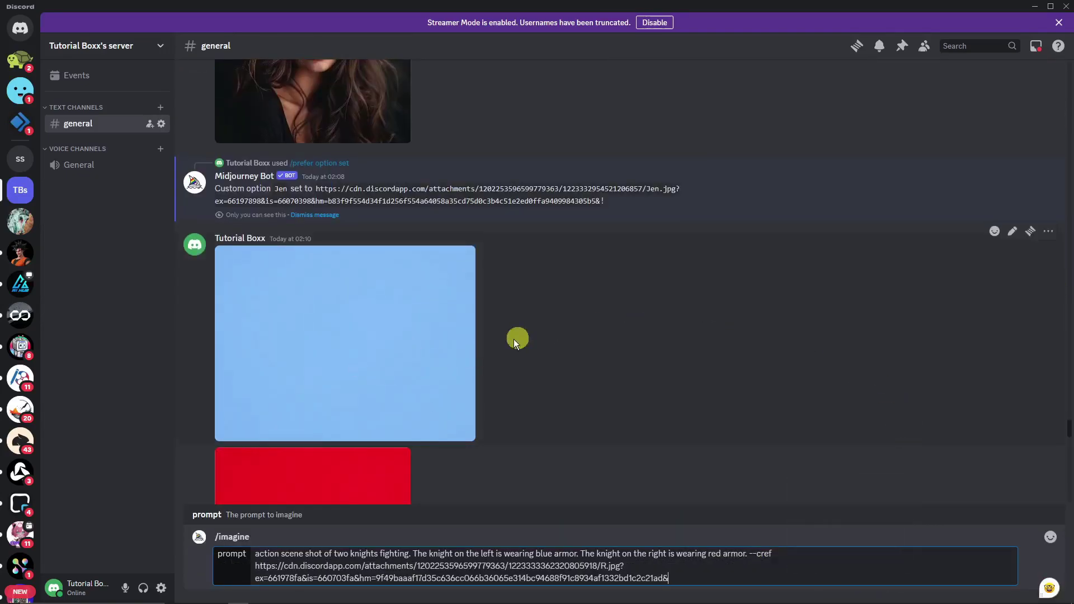
drag(334, 474, 808, 554)
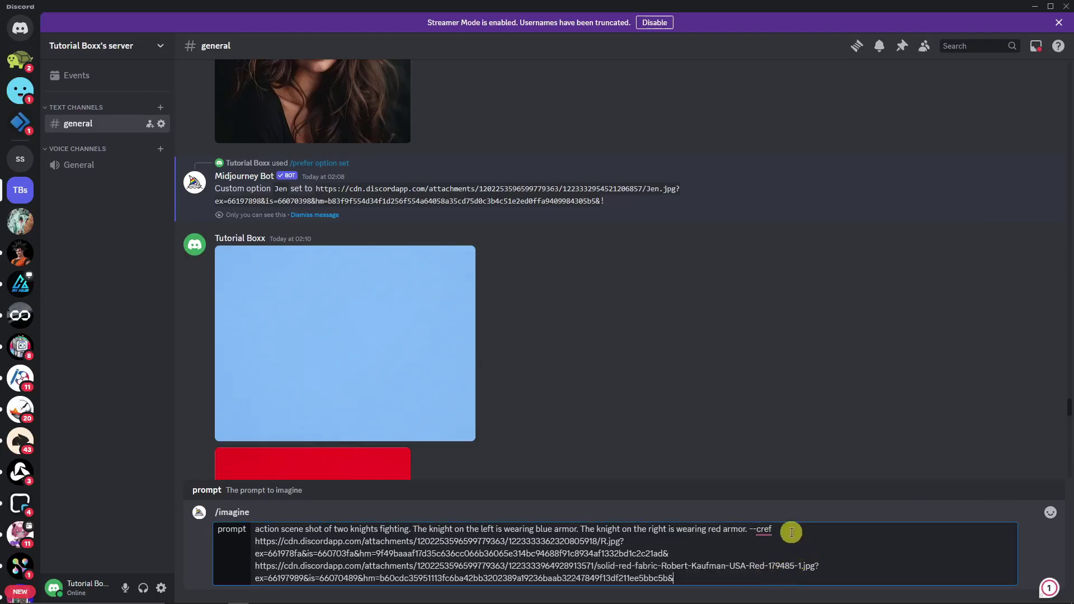
key(Return)
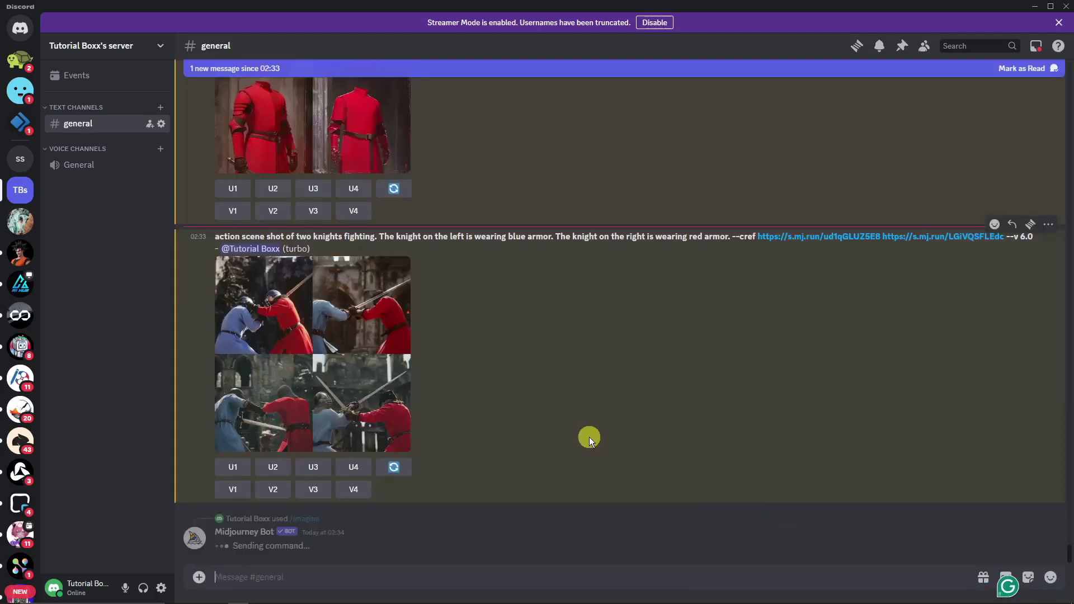
Check the two-knights fight grid enlarged and go back to the plain blue and red reference images.
scroll(589, 438, up, 2)
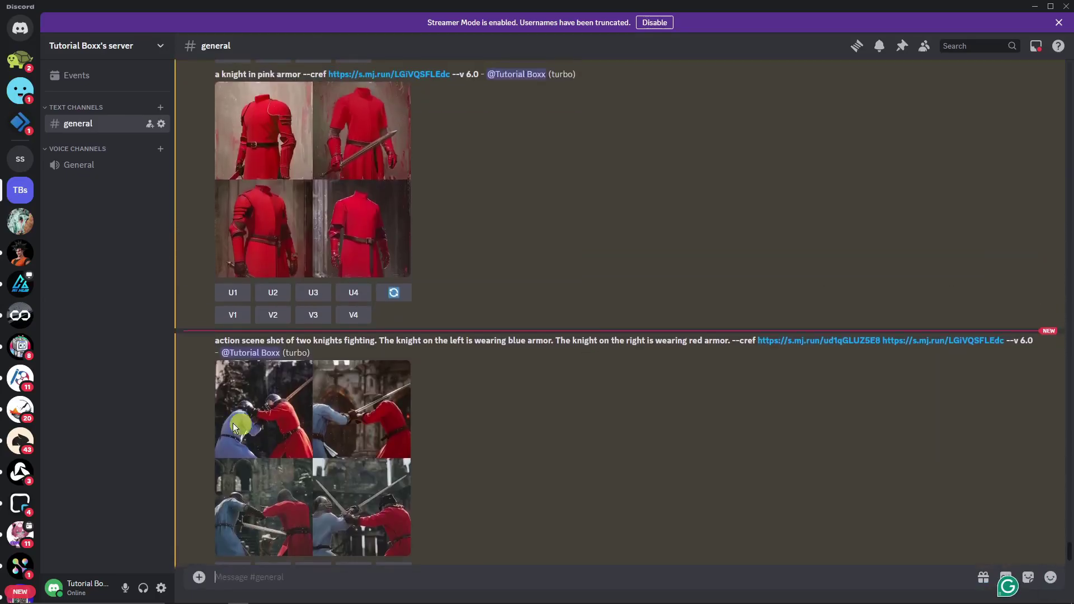
click(311, 435)
click(874, 396)
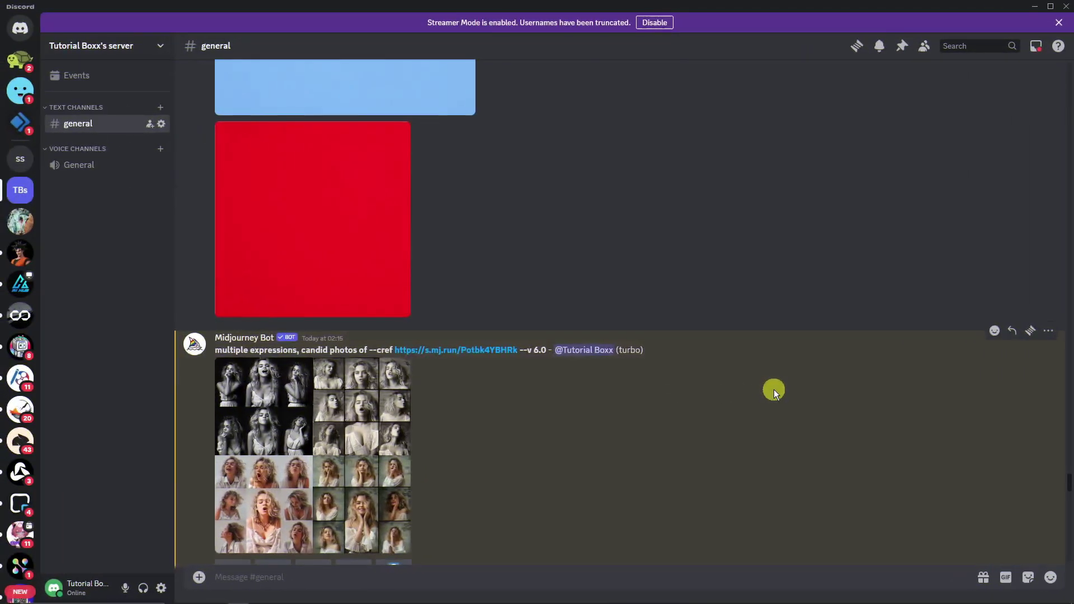
scroll(773, 389, up, 3)
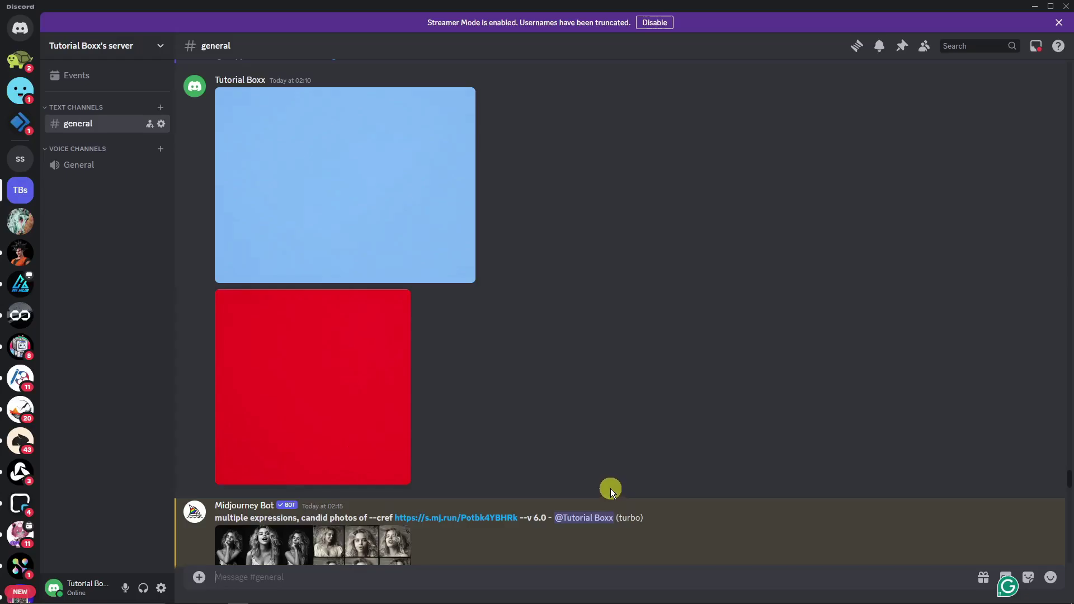
Start a new imagine prompt reading "A beautiful woman in a futuristic raincoat".
text(/imagine)
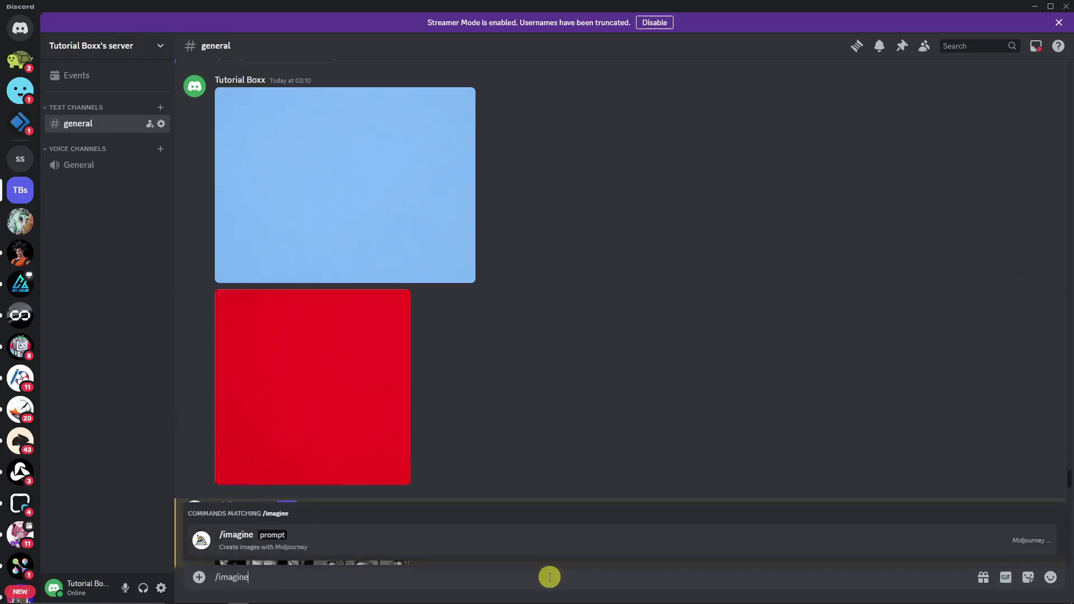
key(Return)
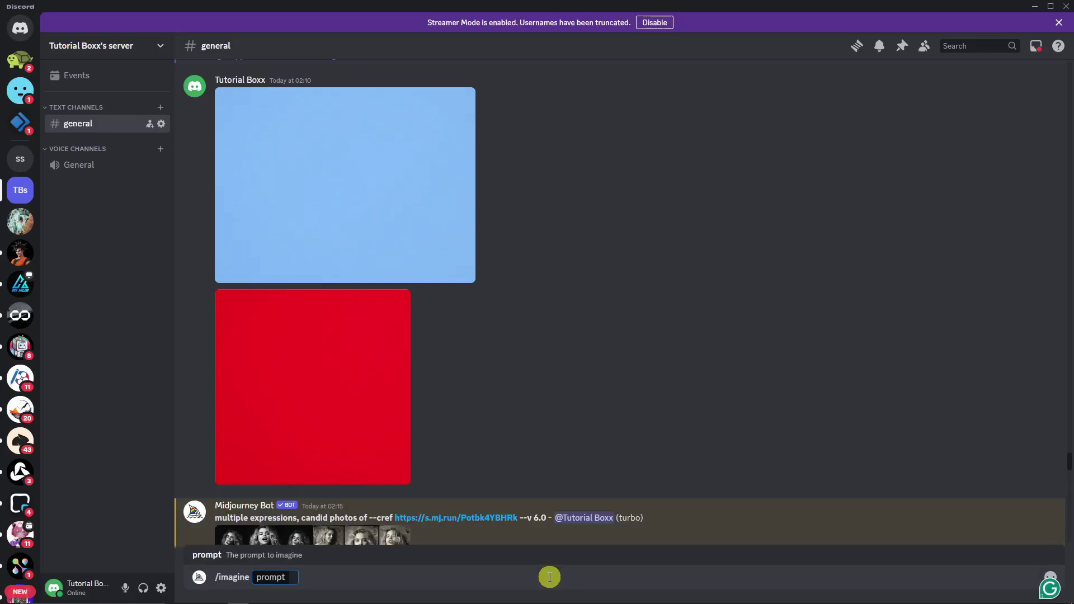
text(A beautiful woman in a futuru)
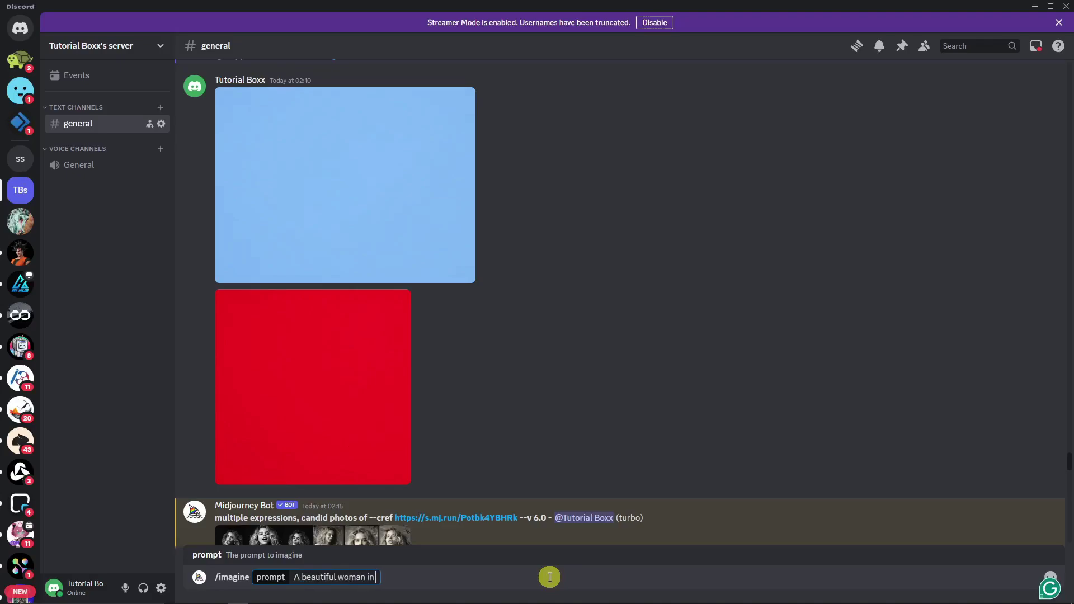
key(BackSpace)
text(ist)
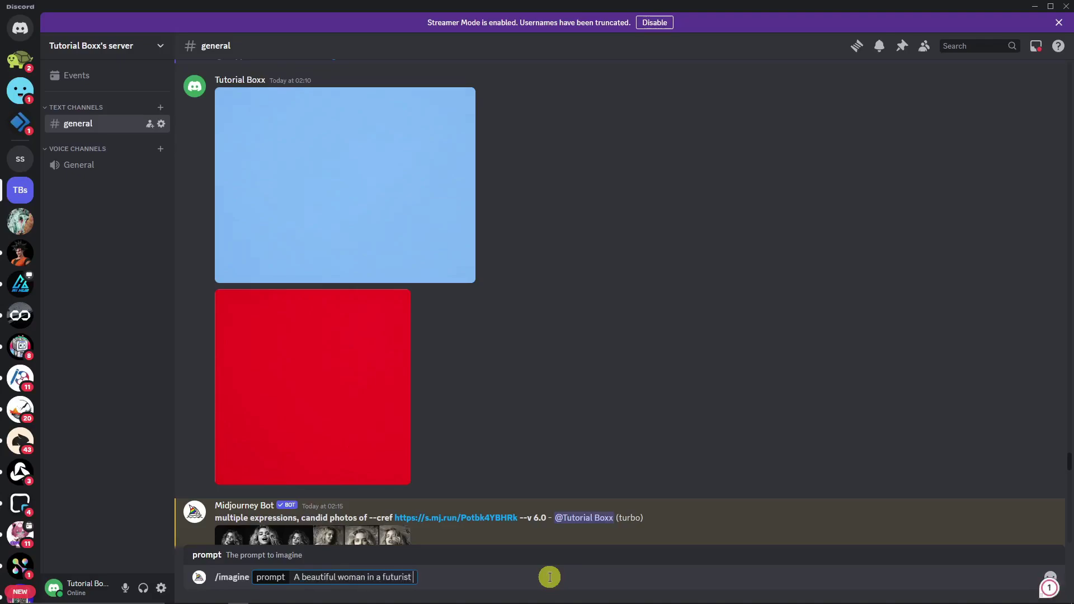
key(BackSpace)
text(tic raincoat)
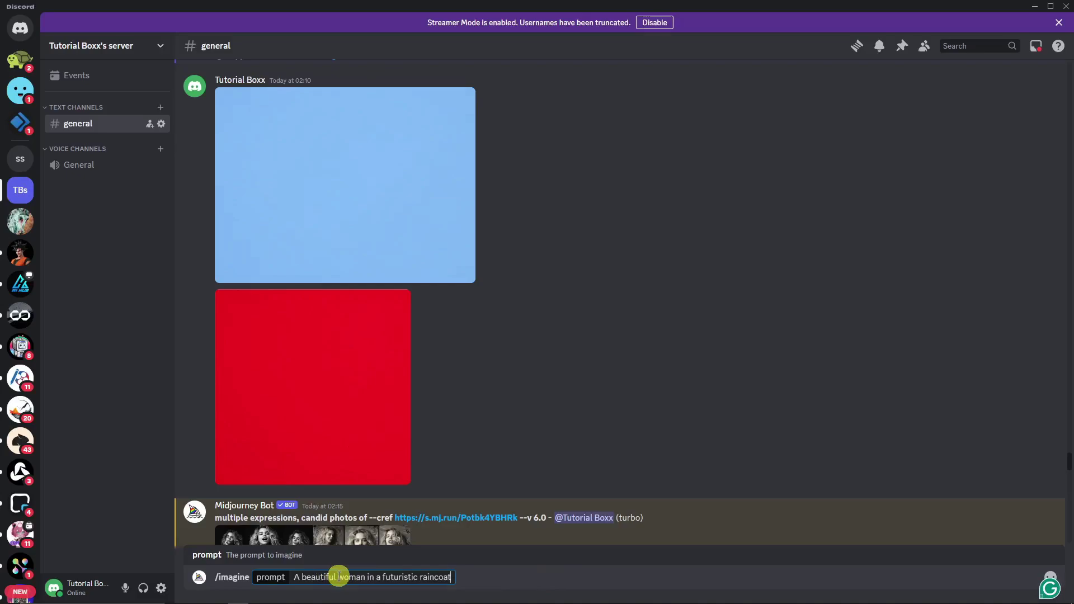
Append "--cref --Kayla" to the raincoat prompt, followed by the link of the plain red image.
text(--cref --Kayla -)
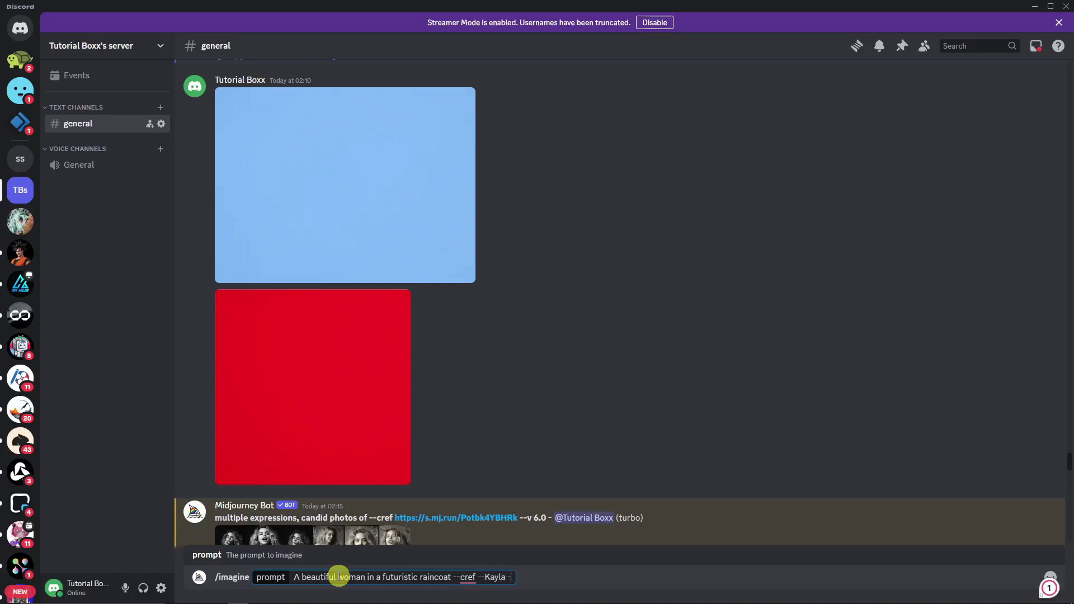
key(BackSpace)
key(BackSpace)
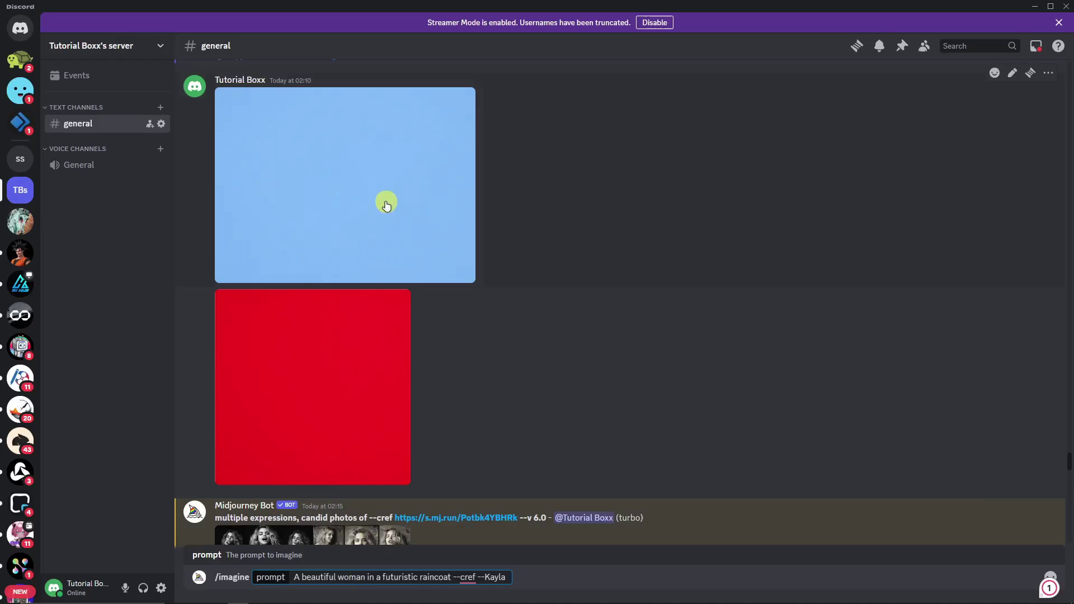
drag(360, 360, 546, 556)
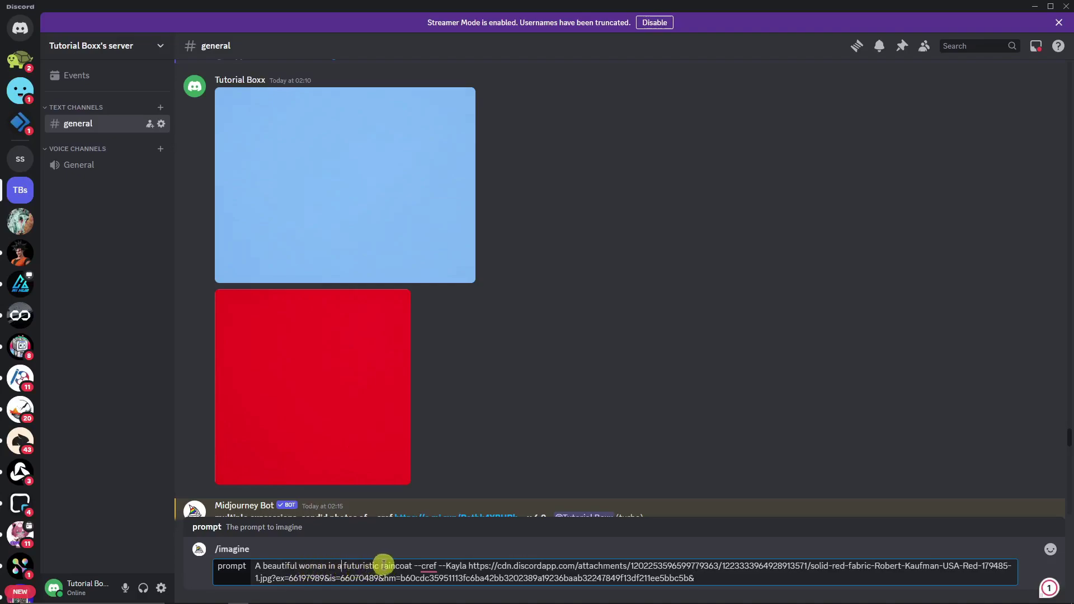
Insert "red" before "futuristic" and submit the prompt, enlarging the generated raincoat grid to check it.
click(343, 567)
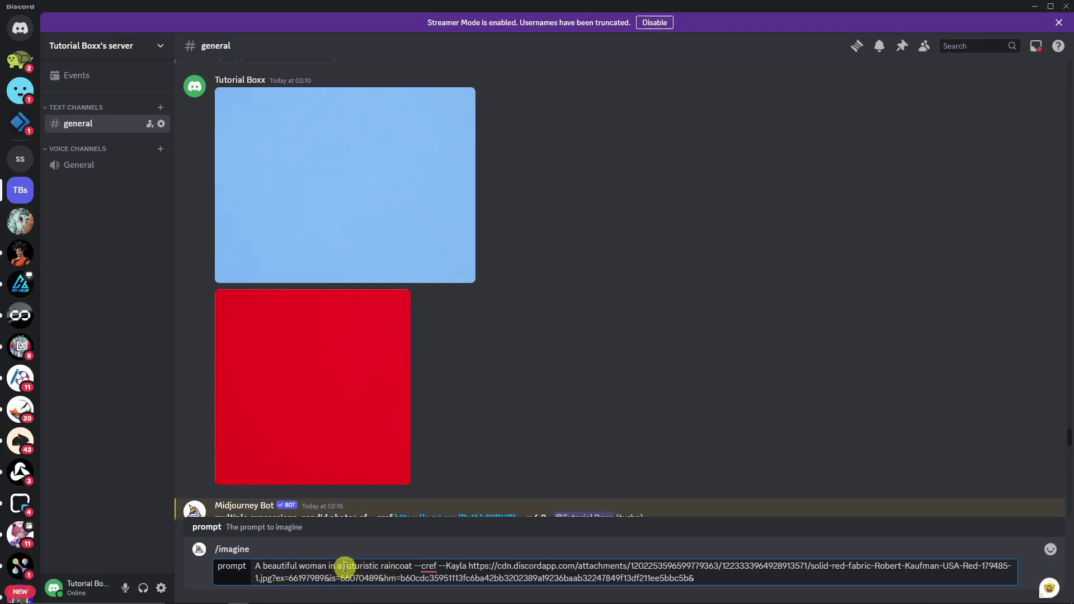
text(red)
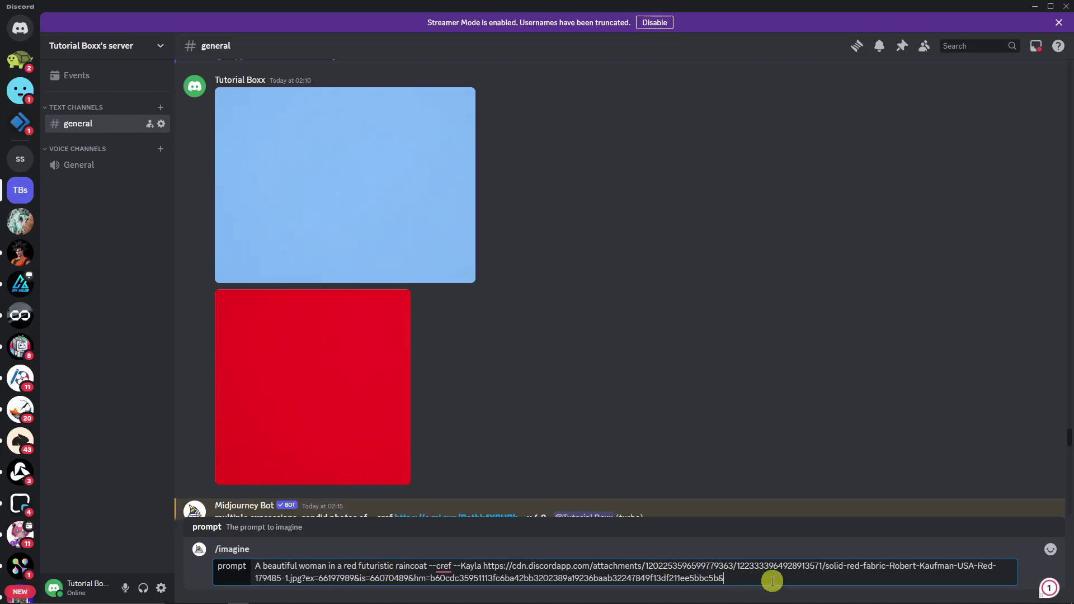
key(Return)
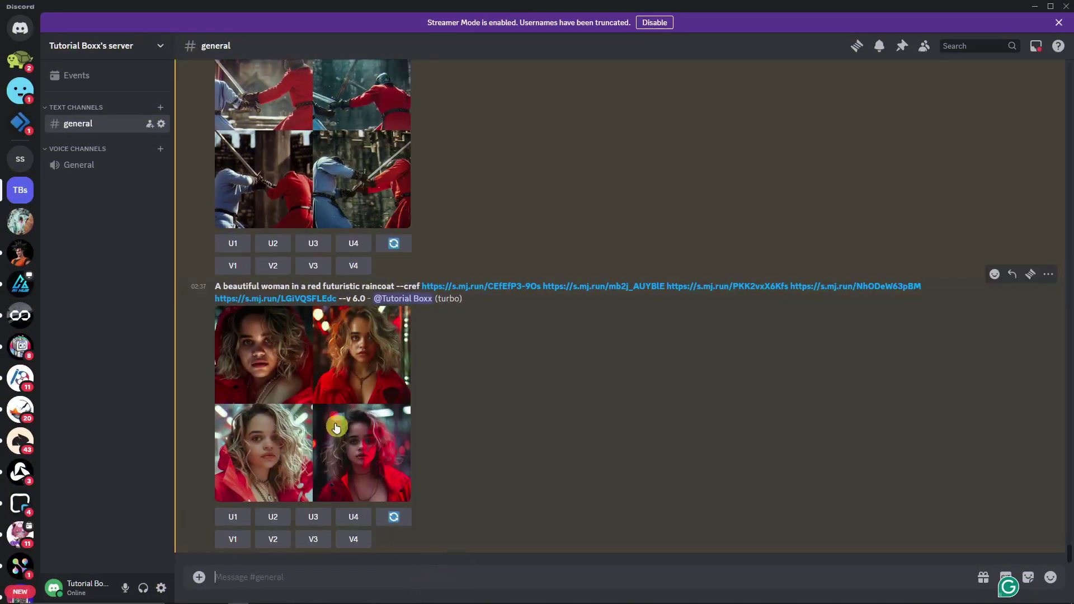
click(361, 445)
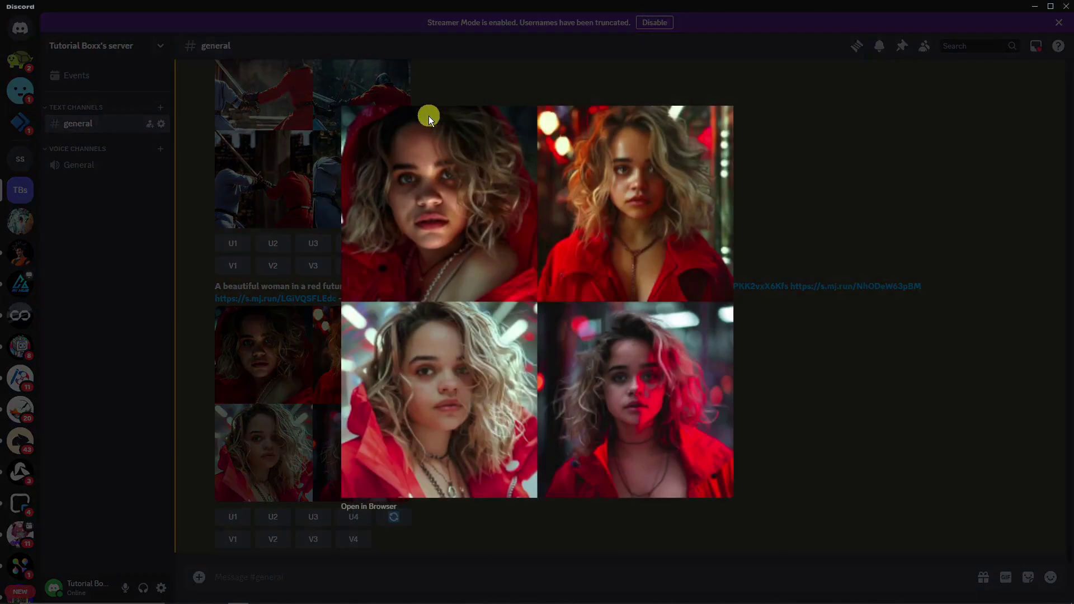
click(816, 415)
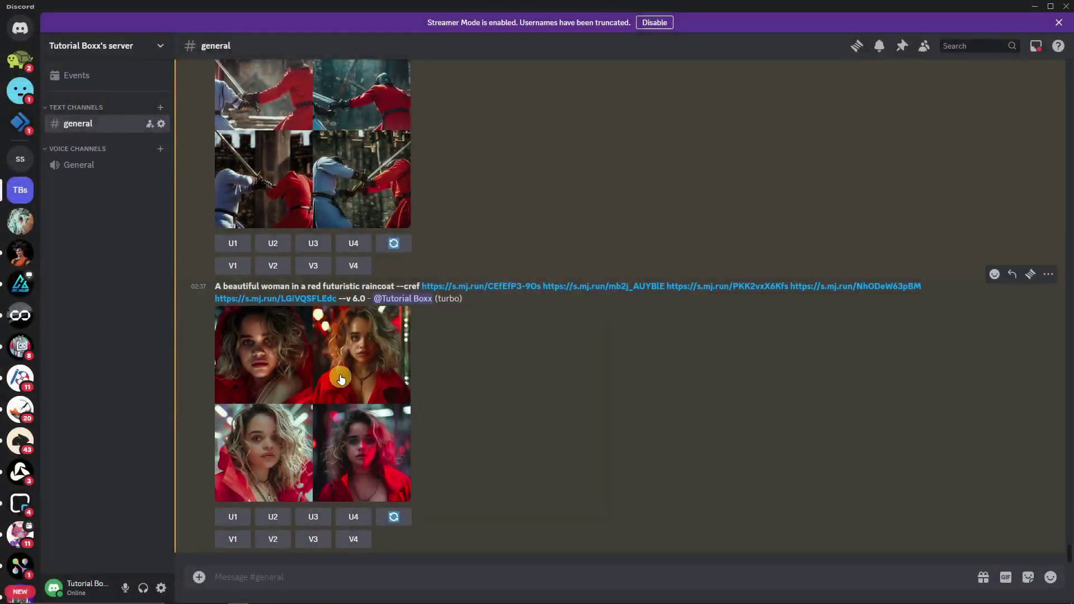
Start a new imagine prompt reusing "A beautiful woman in a red futuristic raincoat" from the last result, followed by --cref.
click(418, 571)
text(/)
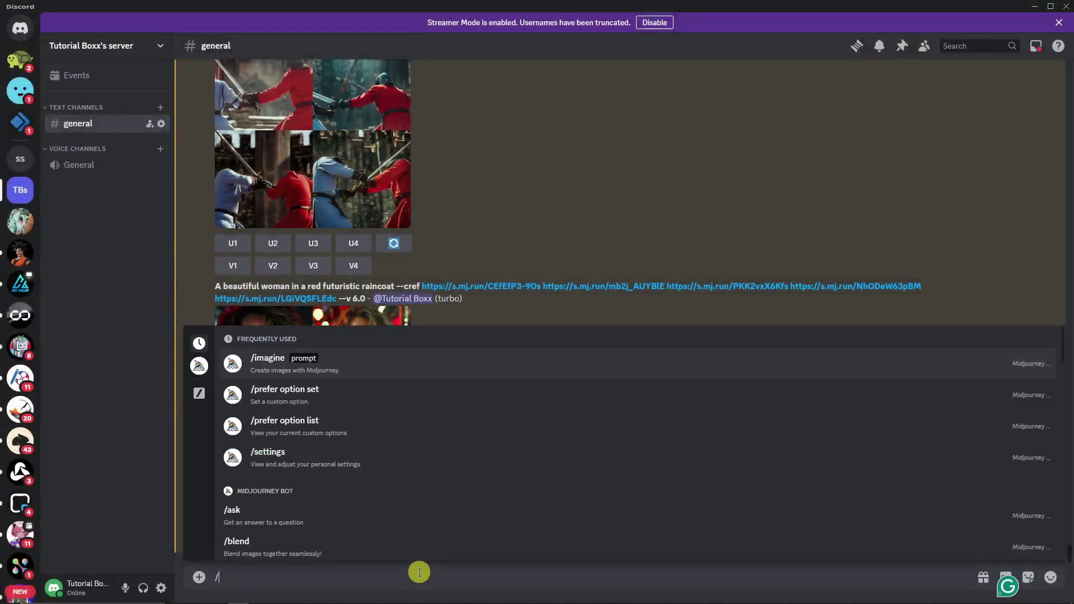
text(imagine)
key(Tab)
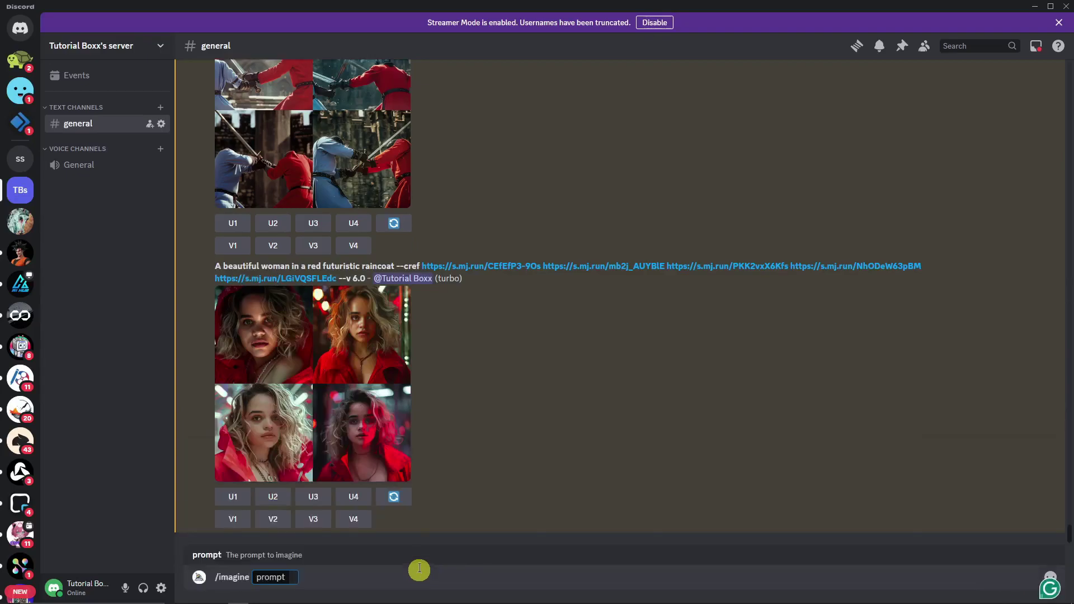
drag(216, 266, 397, 267)
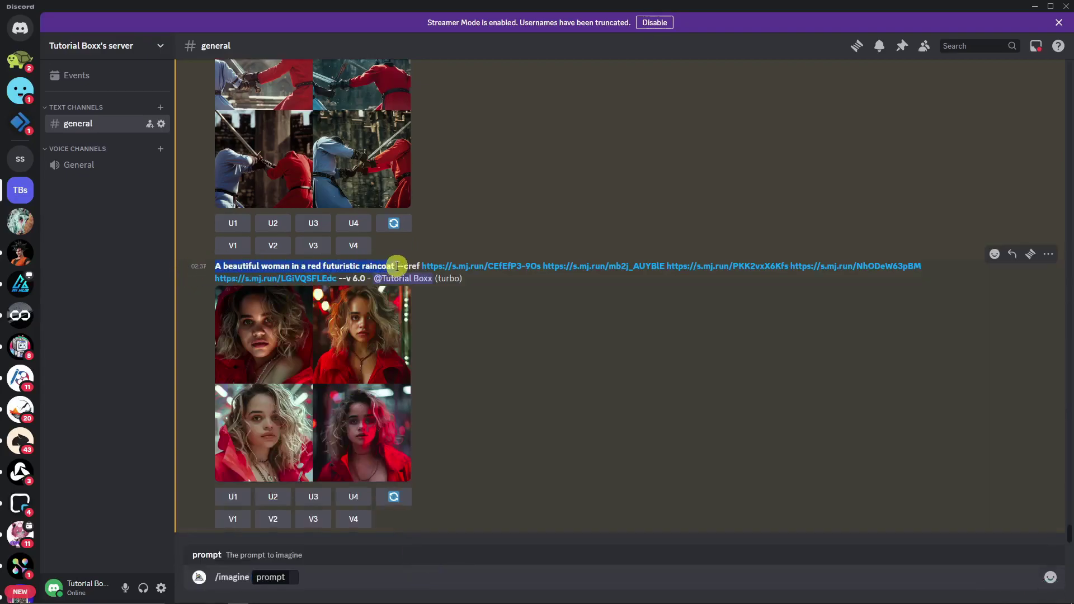
key(ctrl+c)
click(304, 580)
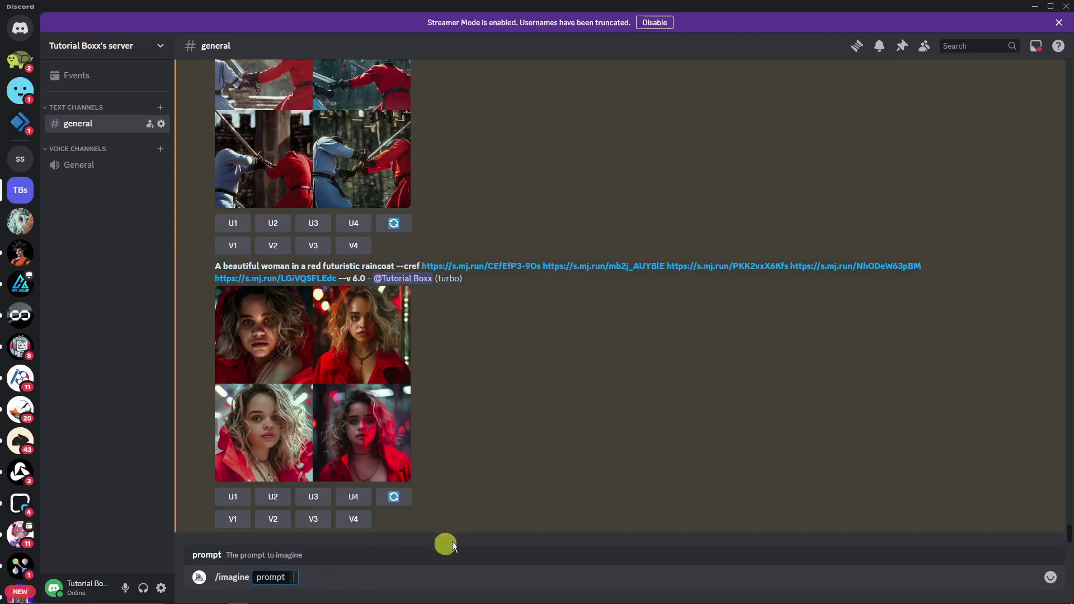
key(ctrl+v)
text(--cref)
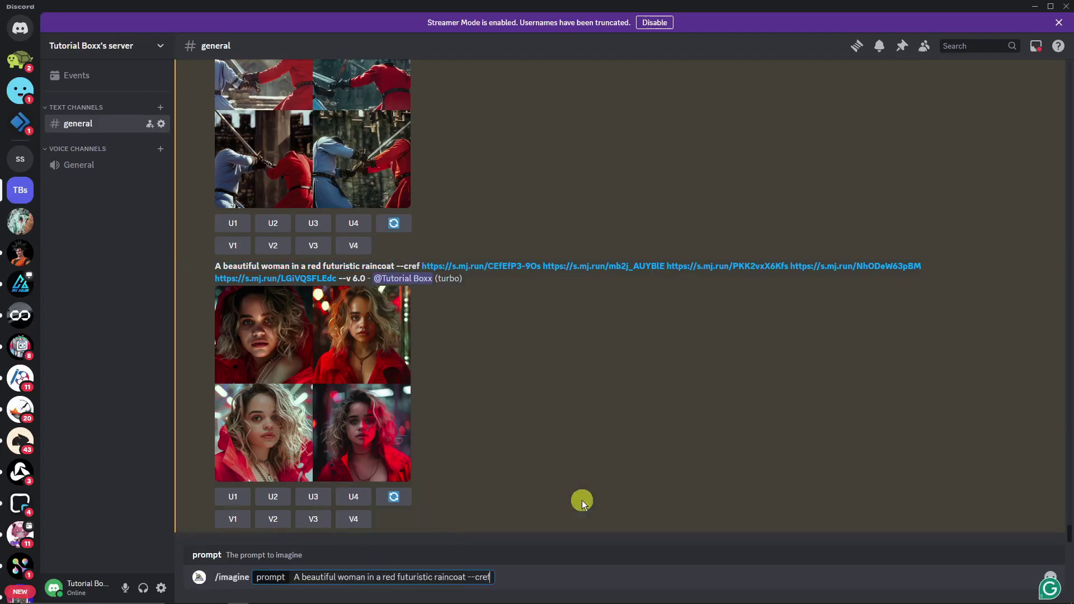
Add the link of the plain red image after --cref in the raincoat prompt.
scroll(465, 391, up, 20)
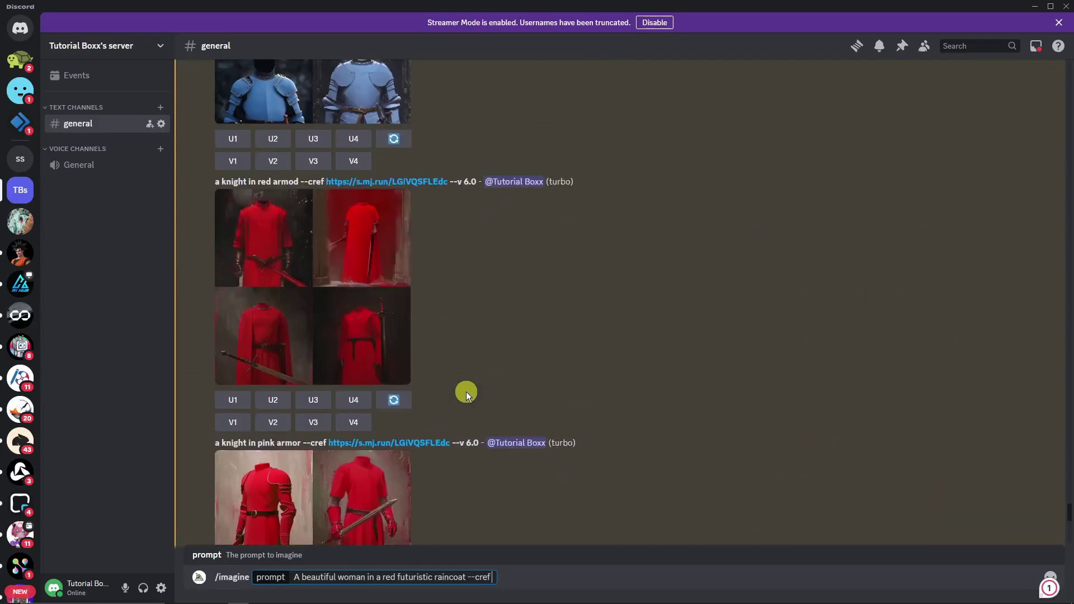
scroll(470, 381, up, 20)
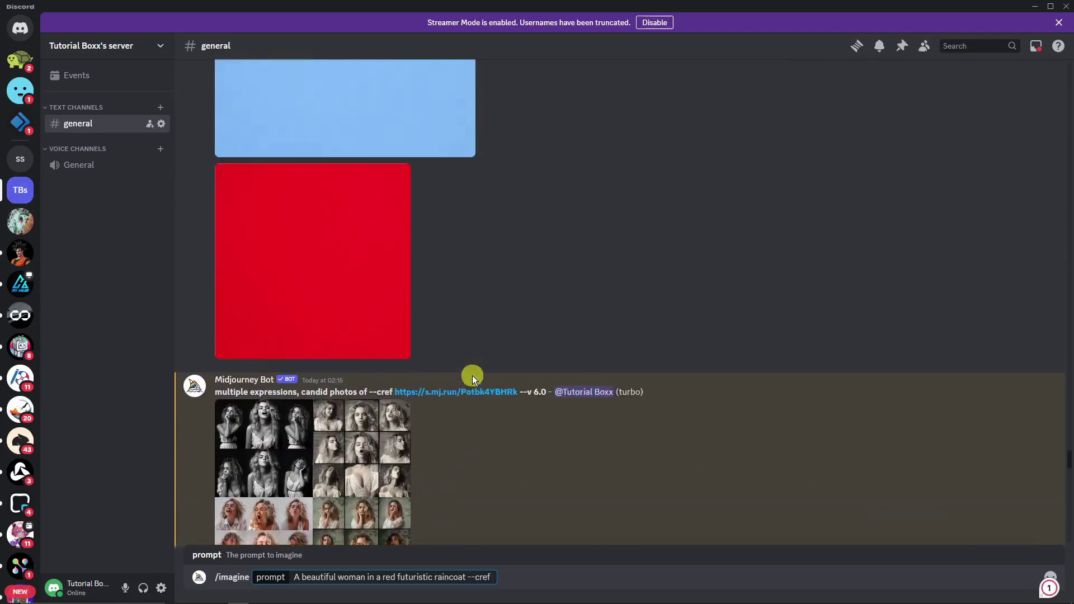
drag(343, 264, 479, 566)
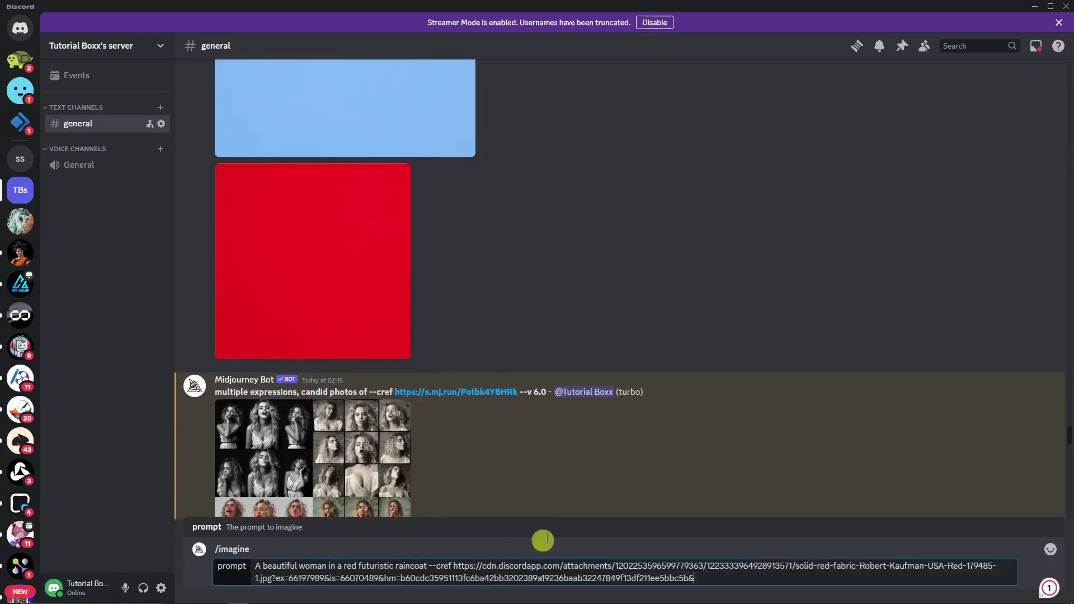
Append "--cw 0" to the raincoat prompt and submit it.
scroll(568, 420, down, 10)
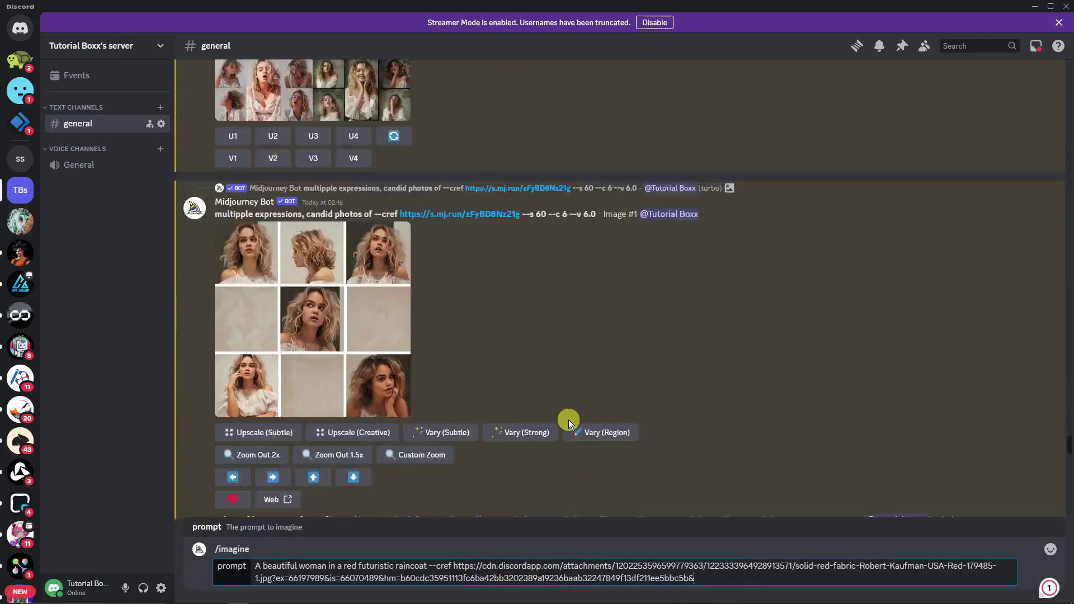
scroll(568, 419, down, 15)
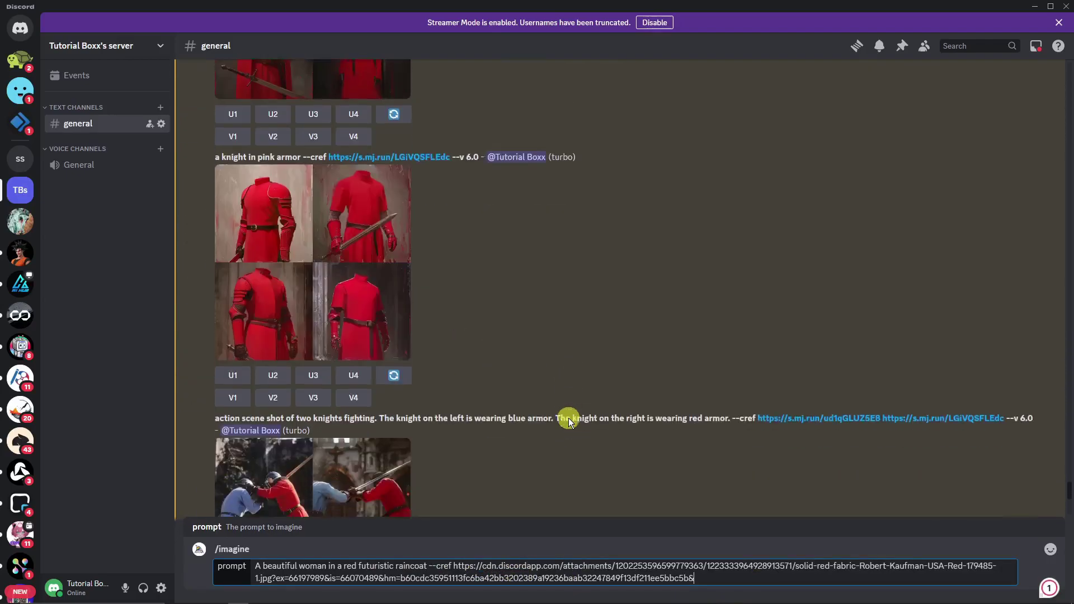
scroll(568, 418, down, 1)
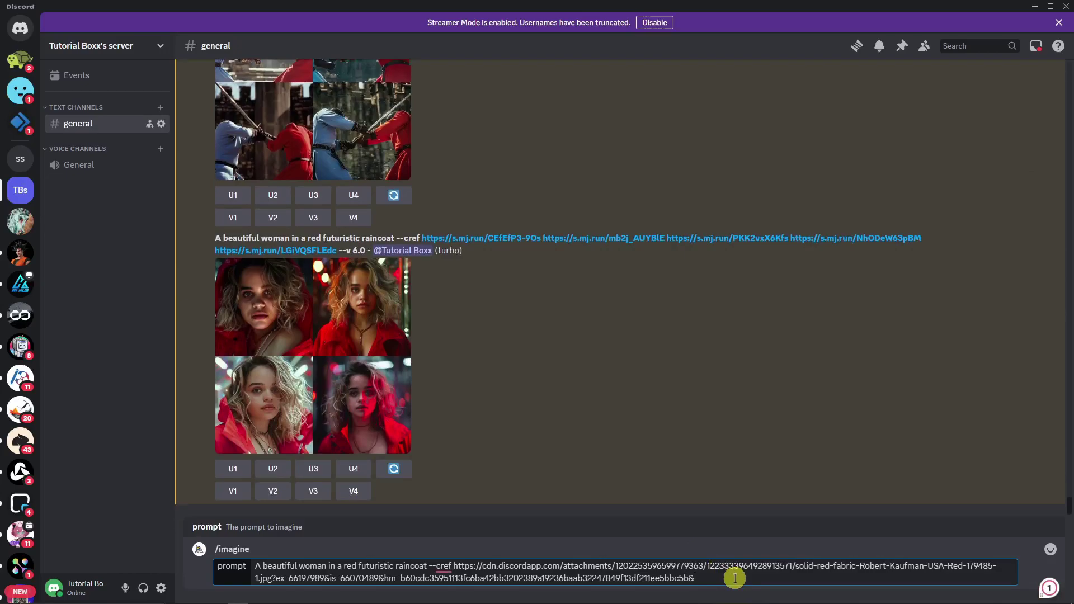
text(--cw 0)
key(Return)
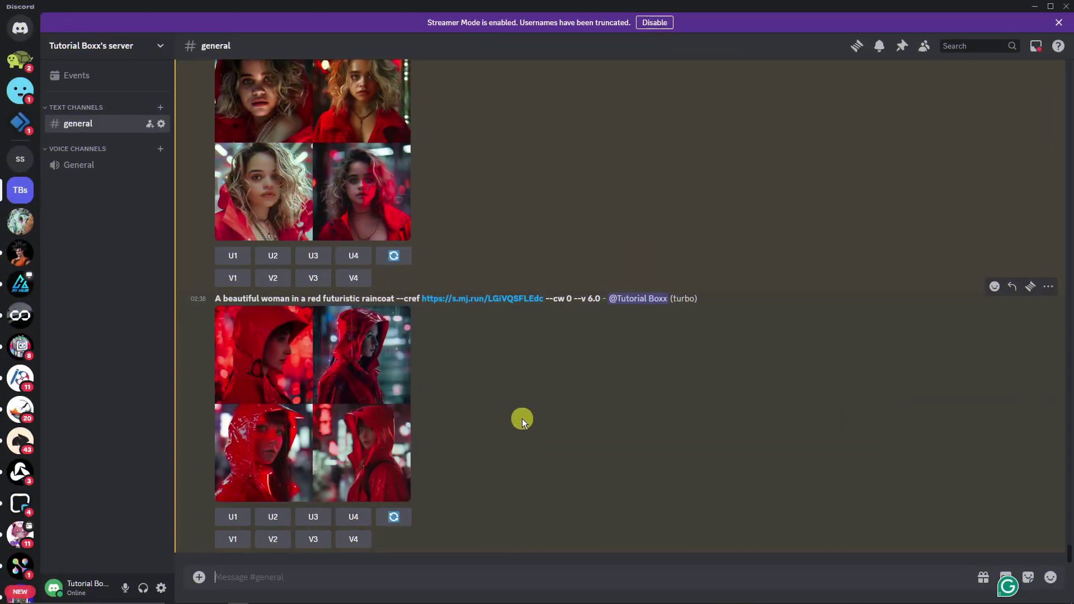
Enlarge the new raincoat grid to examine the faces and clothing, and check the --cw 0 parameter in its prompt.
click(308, 385)
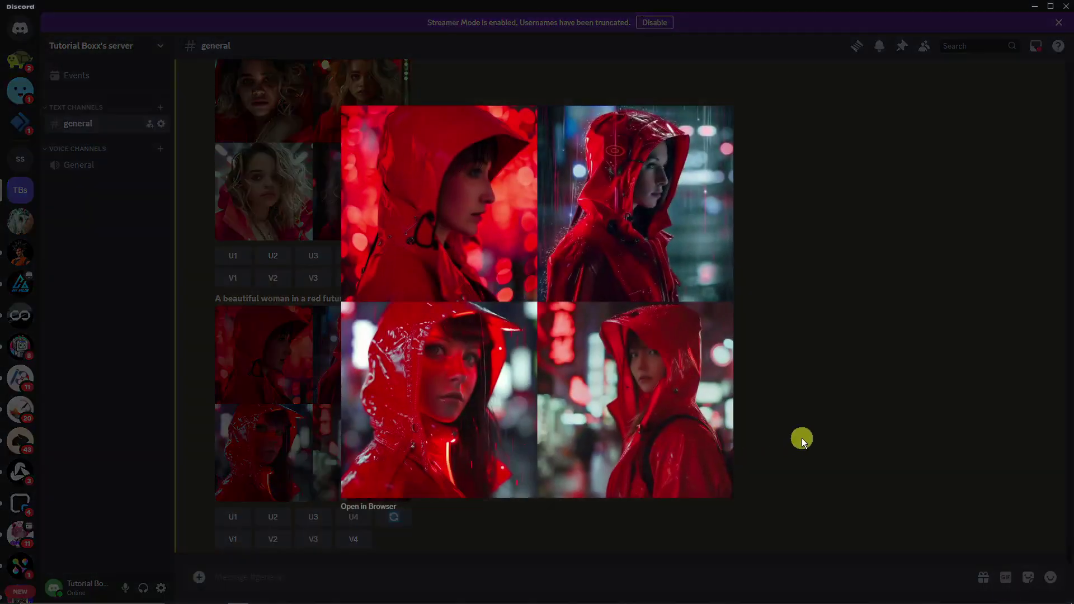
click(801, 438)
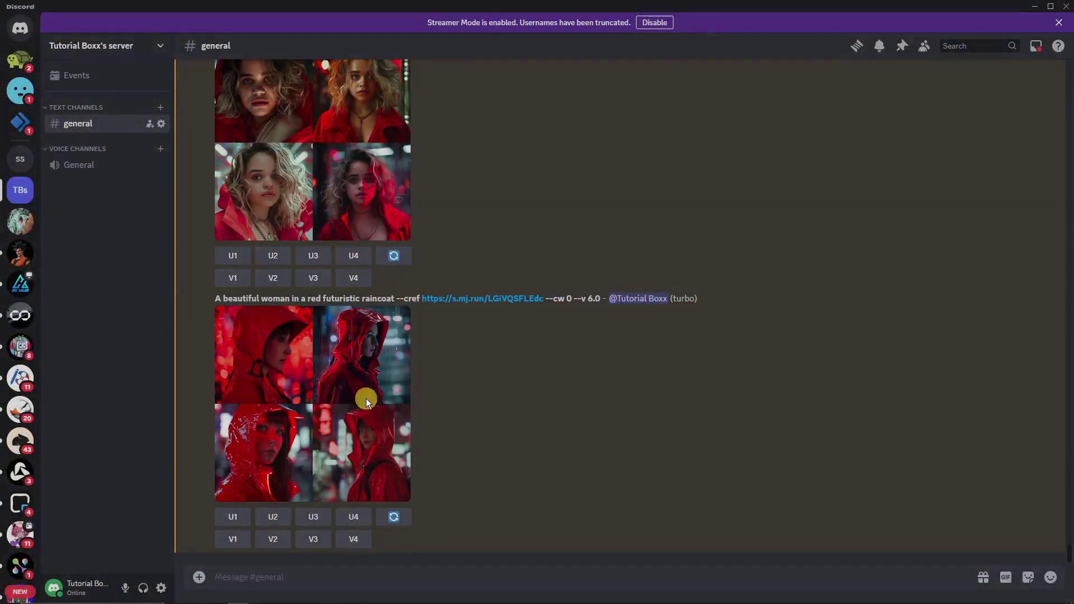
click(368, 398)
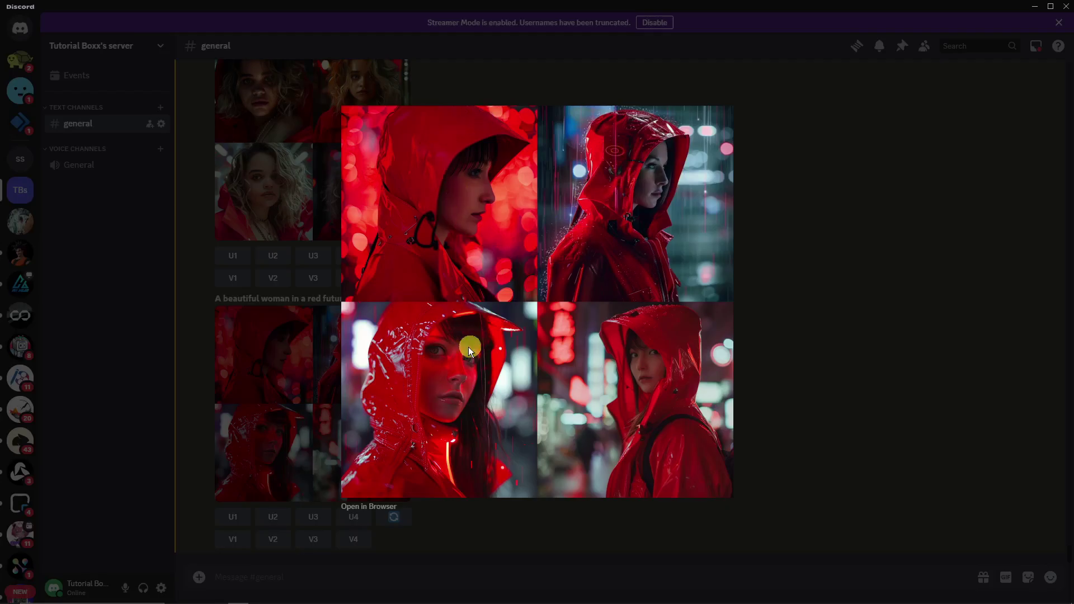
click(870, 410)
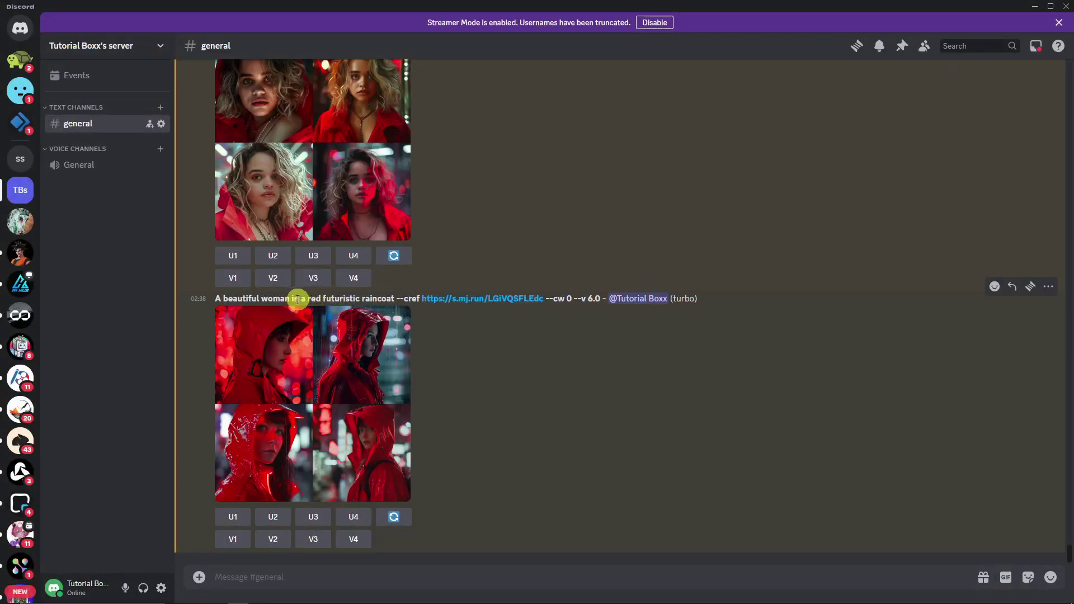
drag(557, 298, 574, 300)
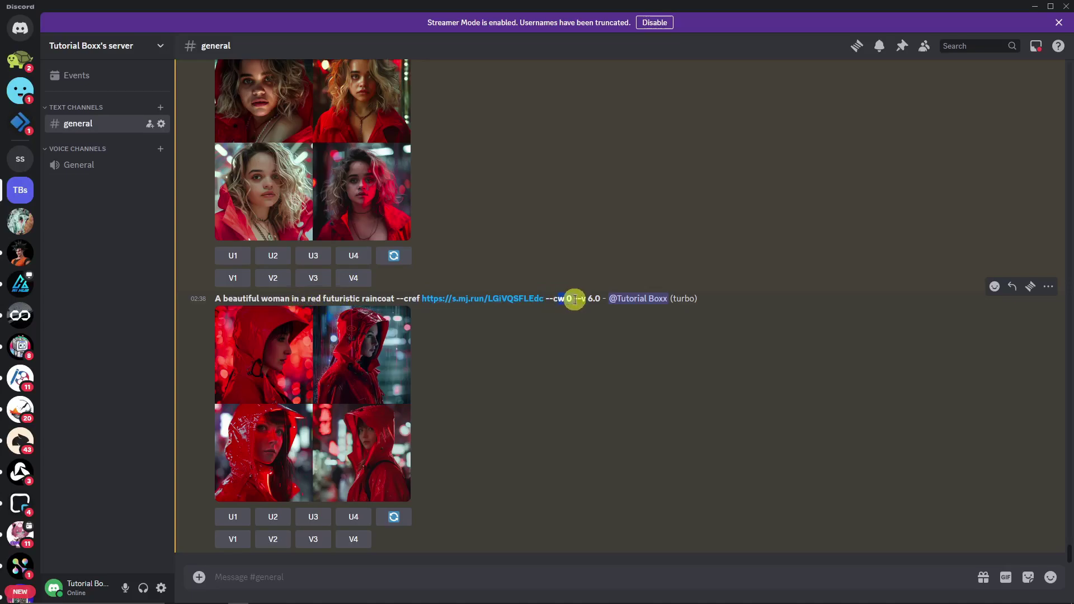
click(328, 361)
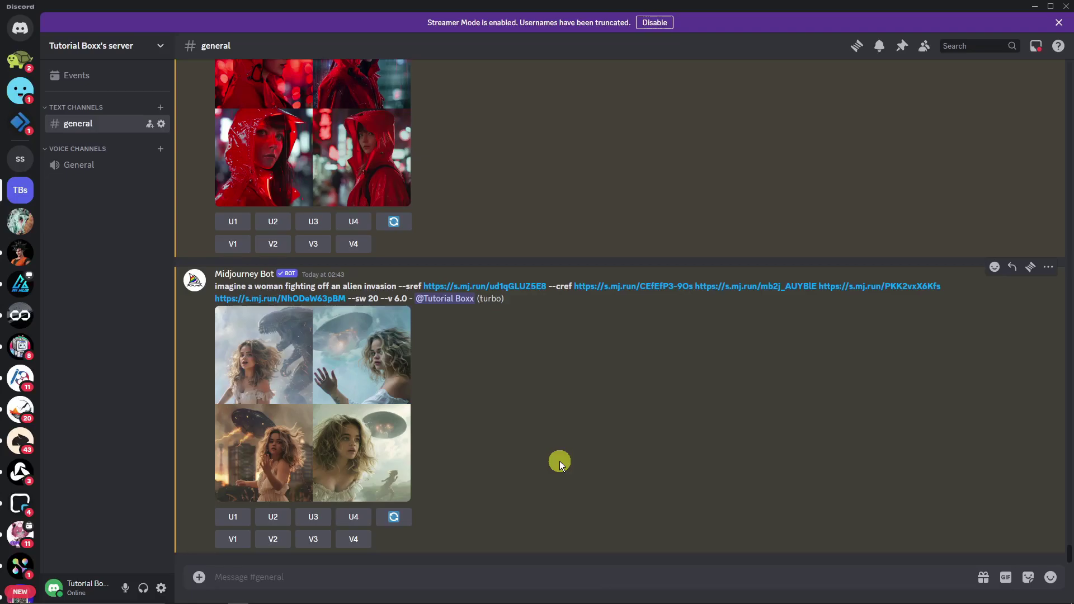
Examine the --sw 20 parameter in the alien invasion prompt and enlarge its image grid to check the style.
scroll(559, 461, up, 5)
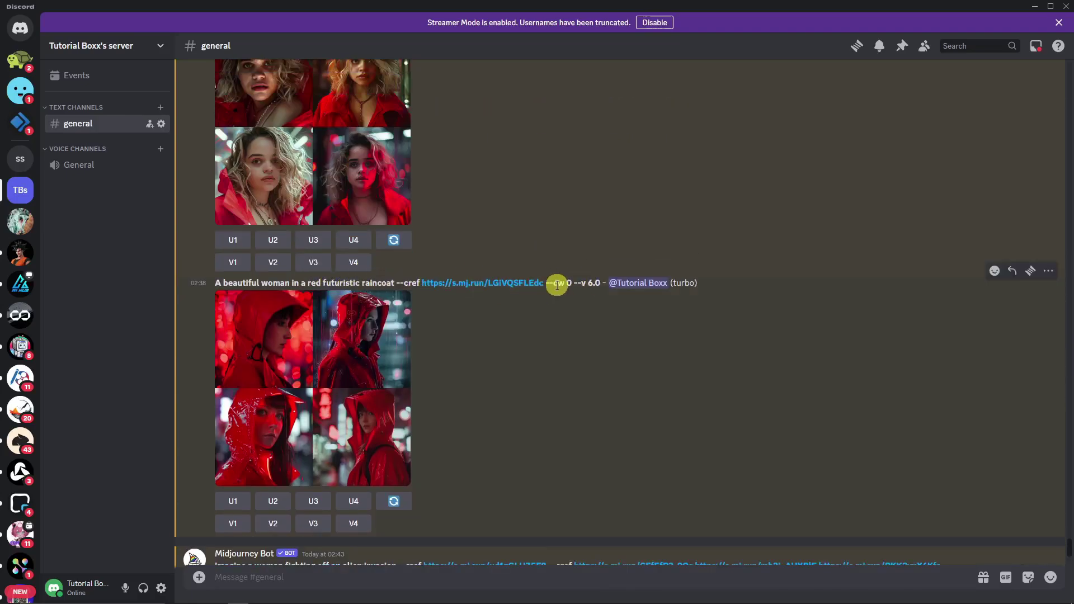
scroll(566, 393, down, 5)
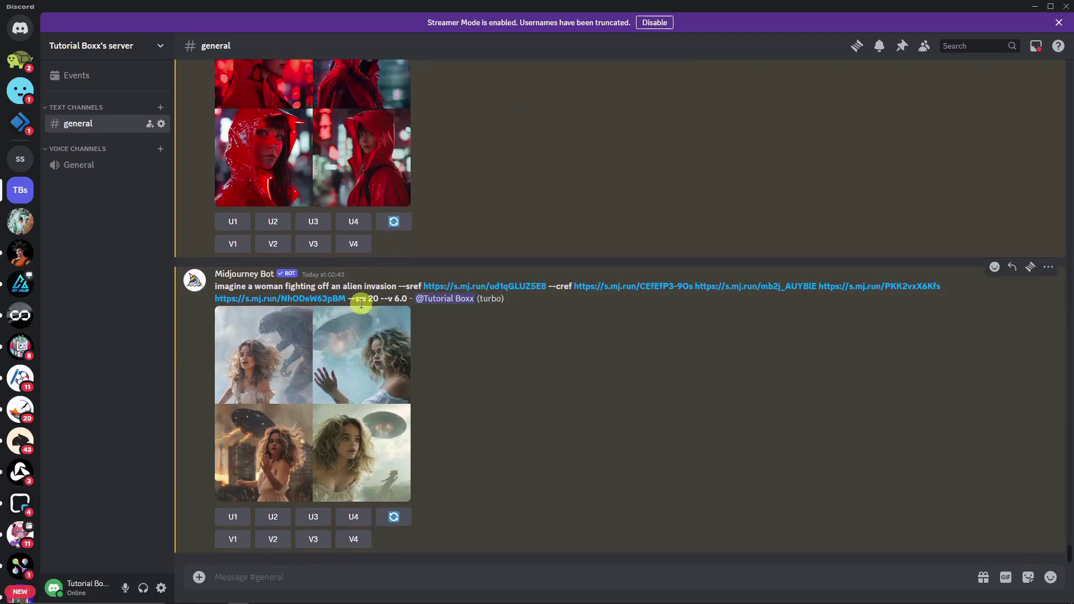
drag(355, 299, 379, 298)
drag(347, 299, 376, 299)
click(376, 300)
click(364, 357)
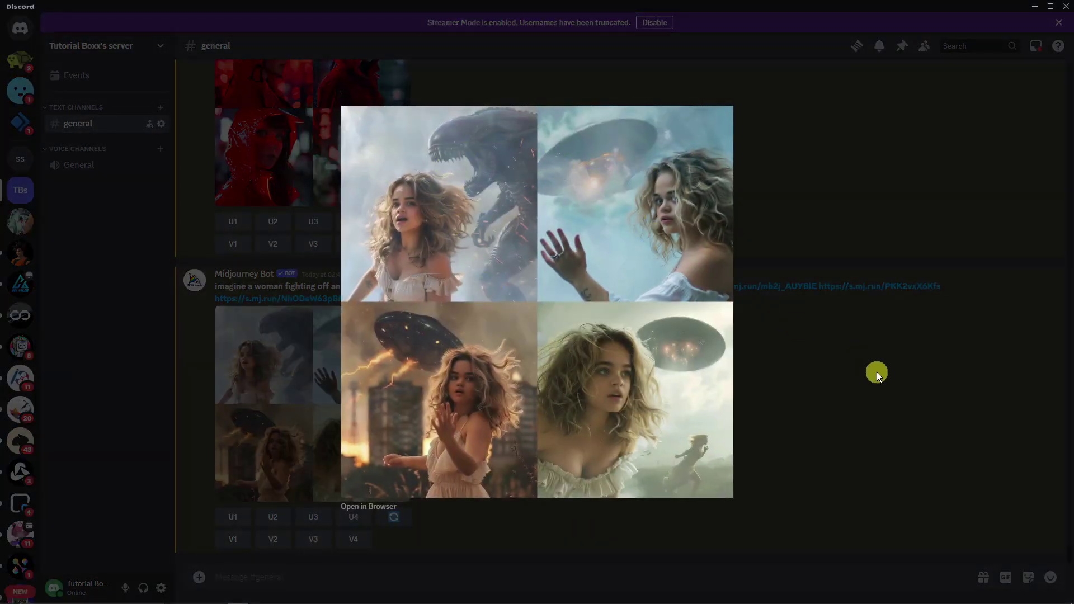
click(877, 373)
click(391, 405)
click(882, 436)
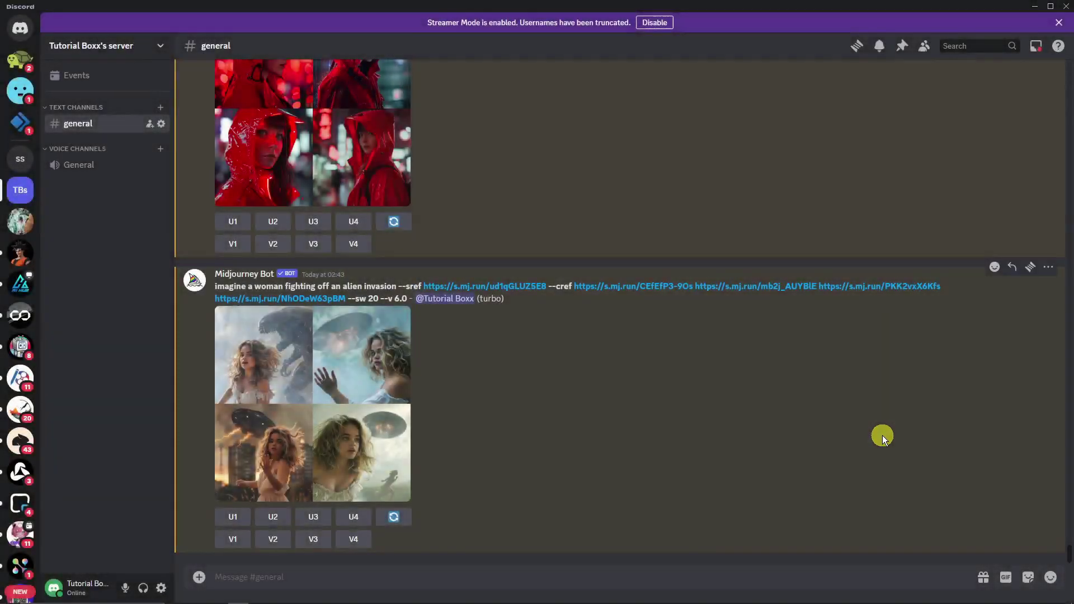
Compare the --sw parameter of the alien invasion prompt with the --cw parameter of the raincoat prompt and review the earlier results.
scroll(467, 412, up, 7)
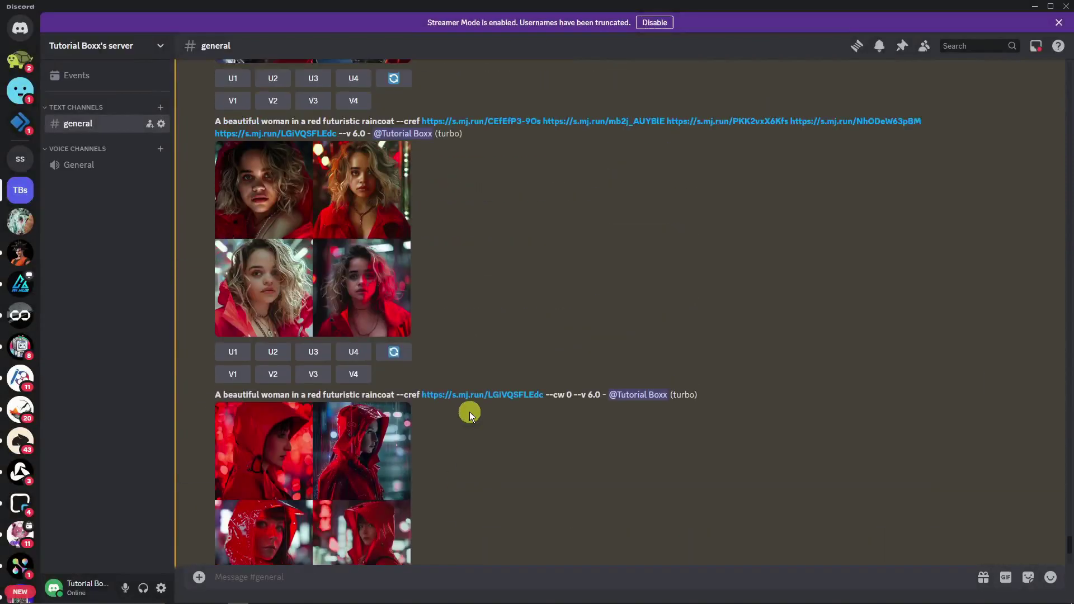
scroll(468, 412, down, 5)
drag(346, 411, 376, 410)
drag(547, 114, 573, 114)
scroll(566, 395, down, 2)
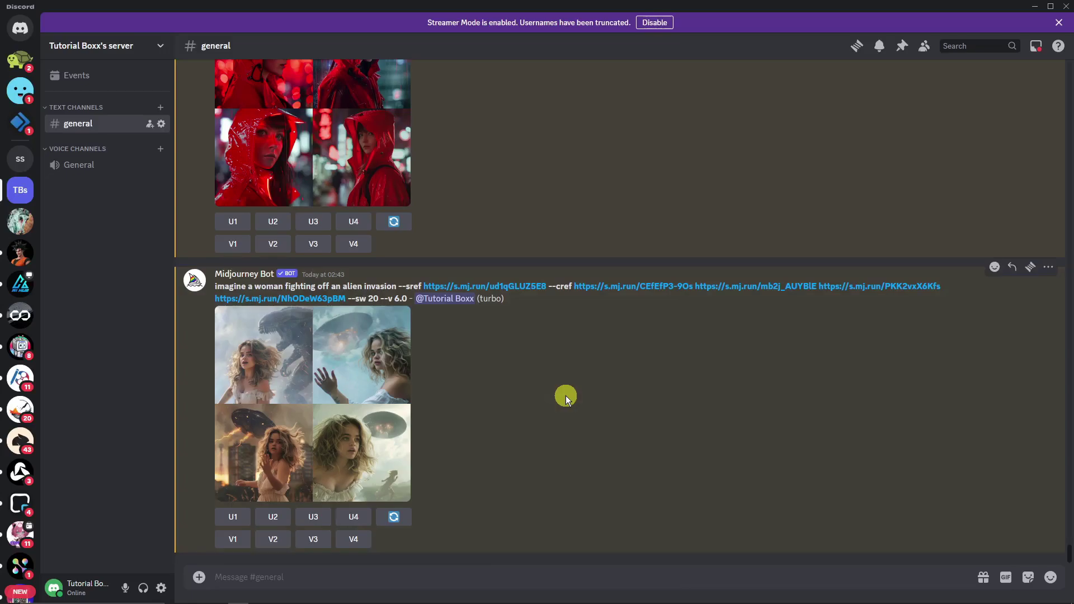
scroll(565, 395, up, 15)
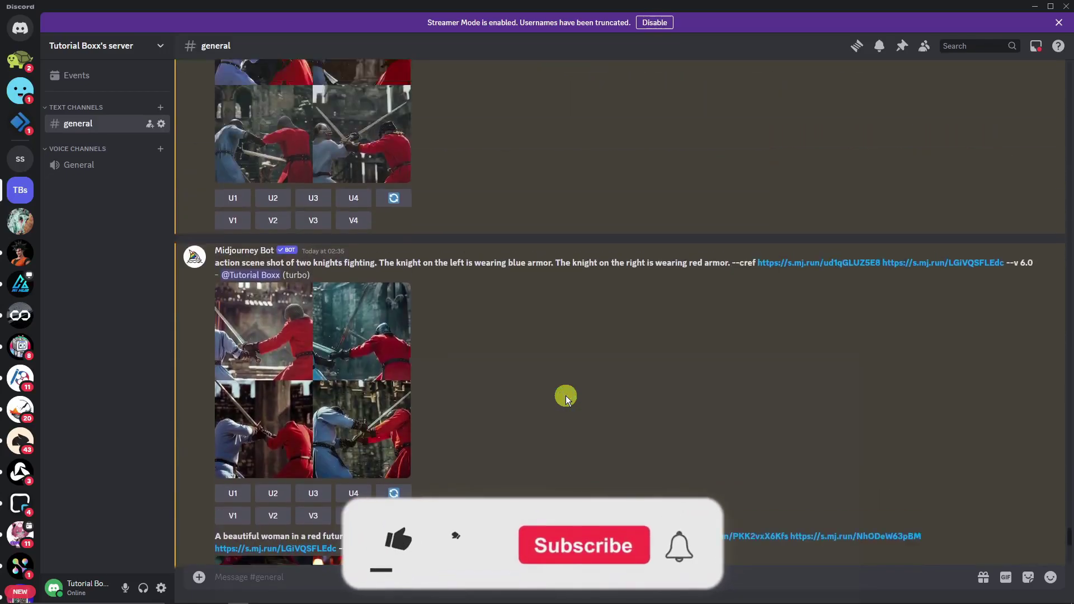